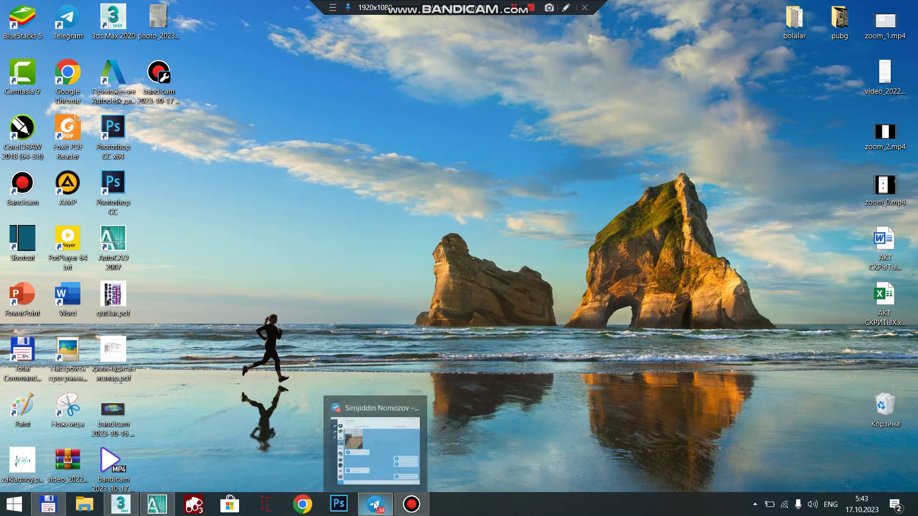
# In Telegram, scroll back to 13 October and open the unfinished brick house photo full-screen
pyautogui.click(375, 504)
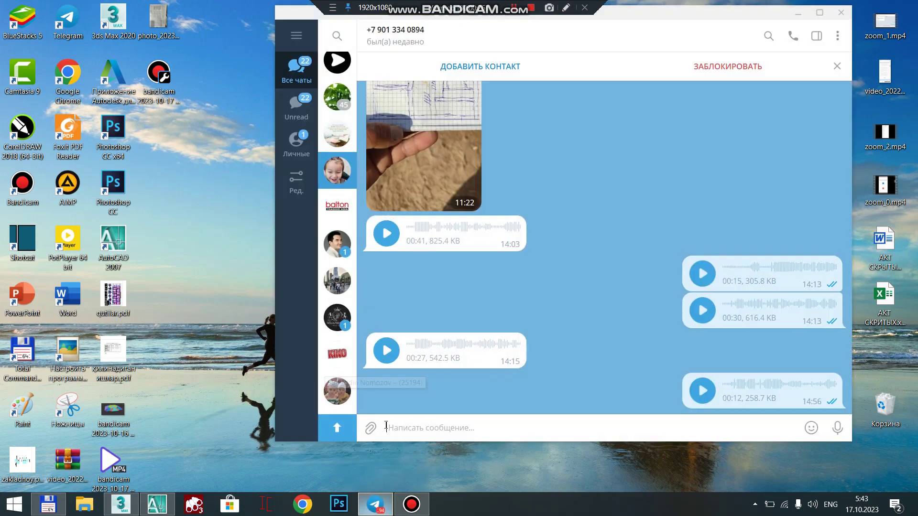
pyautogui.scroll(5, 603, 239)
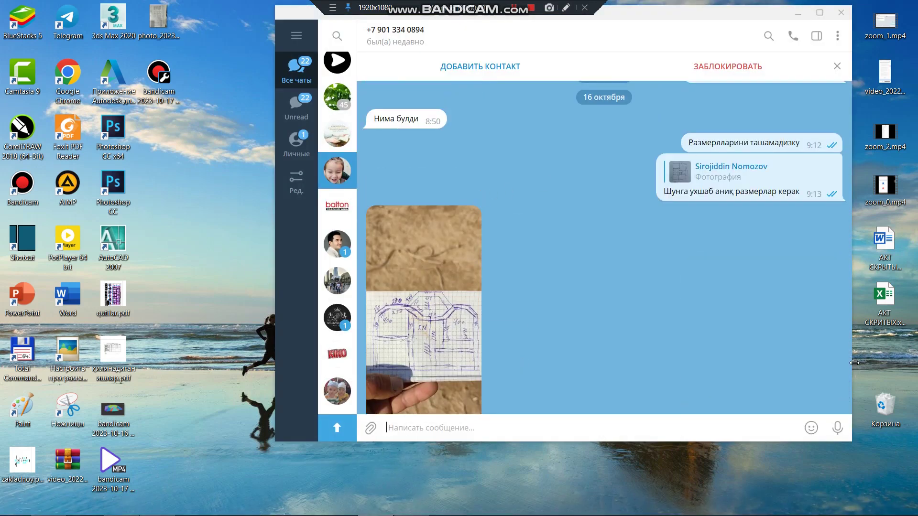
pyautogui.moveTo(849, 386)
pyautogui.mouseDown()
pyautogui.moveTo(831, 148)
pyautogui.moveTo(837, 82)
pyautogui.mouseUp()
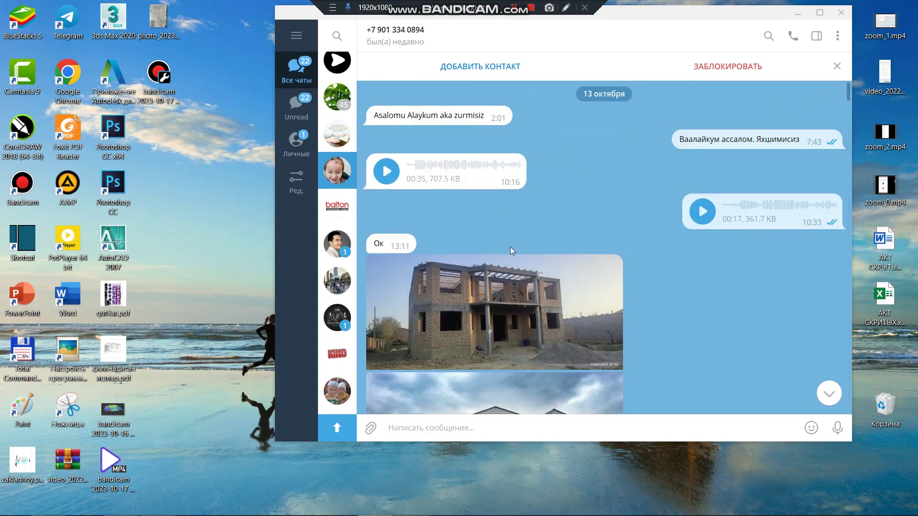
pyautogui.scroll(-1, 495, 270)
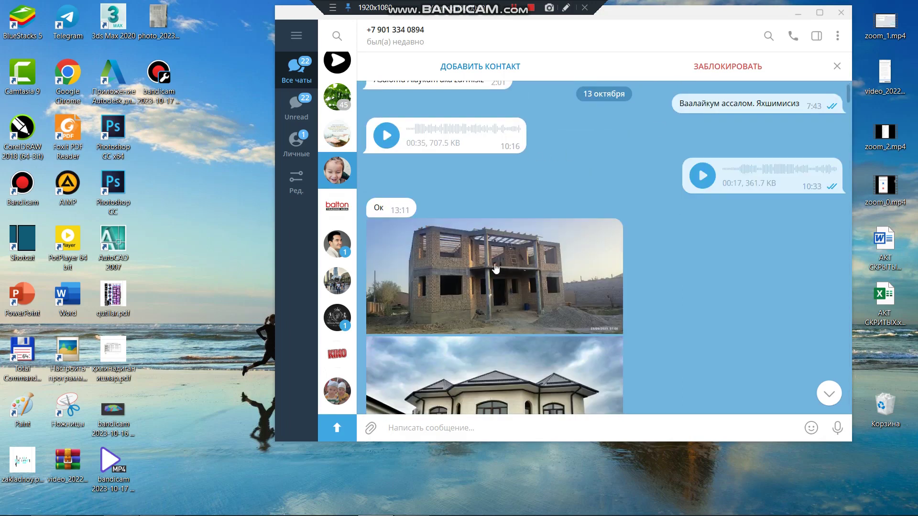
pyautogui.click(497, 269)
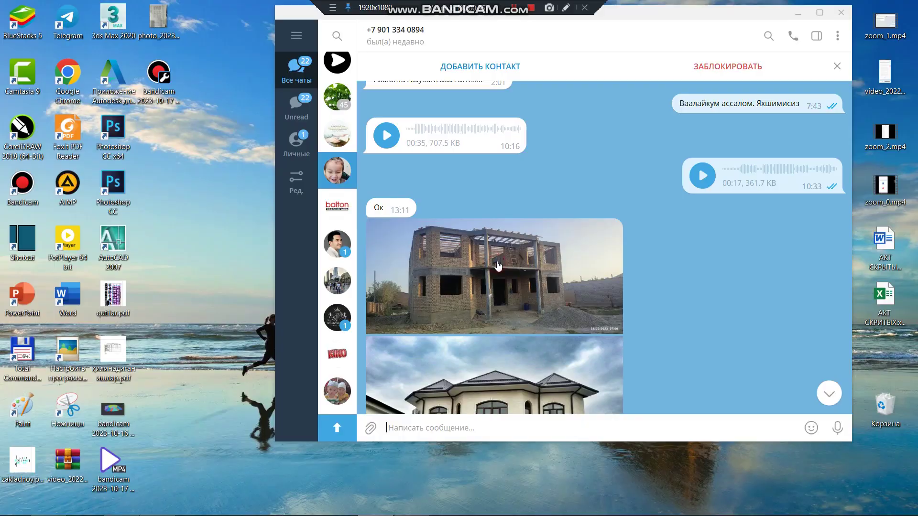
pyautogui.click(498, 269)
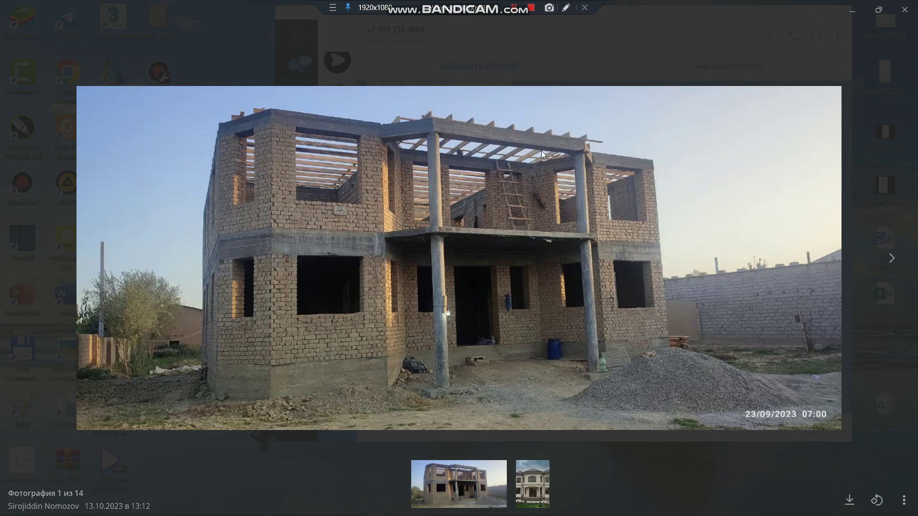
# Trace red Bandicam arrows along the house's roof edges, clear them, and close the photo
pyautogui.click(565, 8)
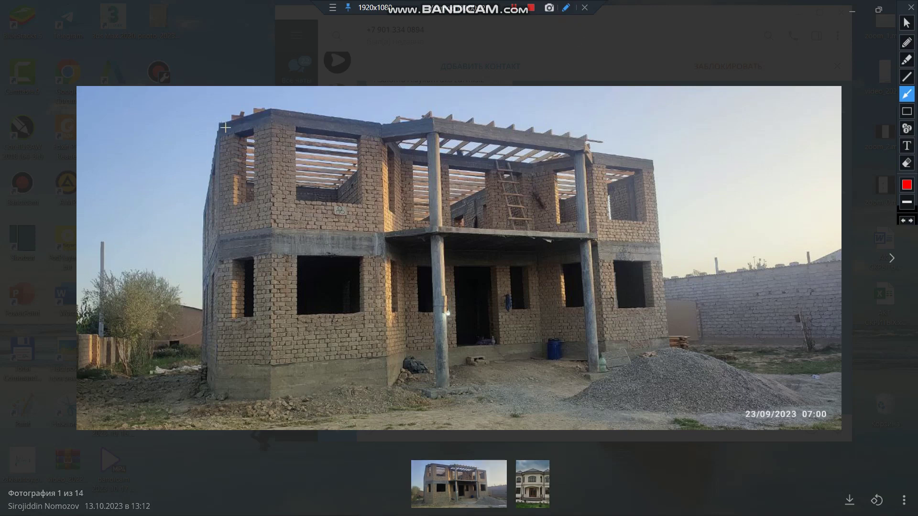
pyautogui.moveTo(218, 126)
pyautogui.mouseDown()
pyautogui.moveTo(276, 107)
pyautogui.moveTo(381, 126)
pyautogui.moveTo(403, 145)
pyautogui.moveTo(536, 165)
pyautogui.mouseUp()
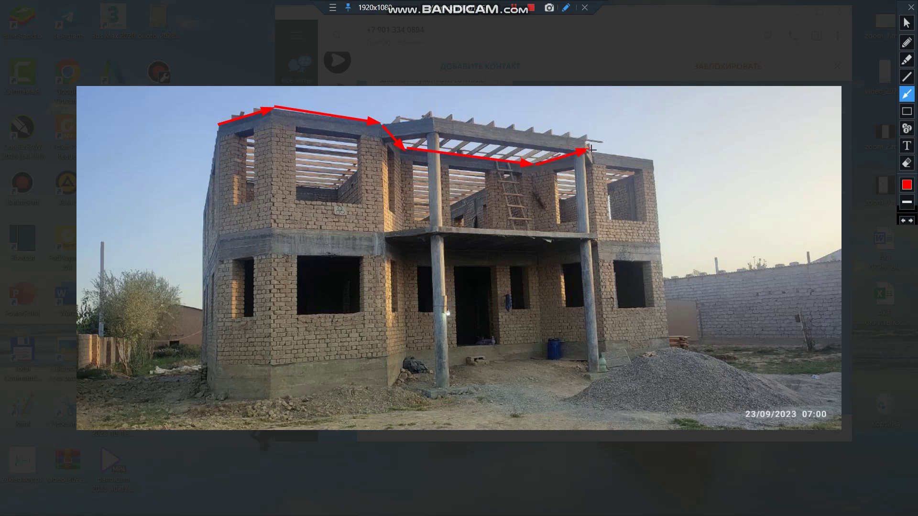
pyautogui.moveTo(591, 150); pyautogui.dragTo(655, 162)
pyautogui.moveTo(385, 122)
pyautogui.mouseDown()
pyautogui.moveTo(438, 115)
pyautogui.moveTo(586, 139)
pyautogui.mouseUp()
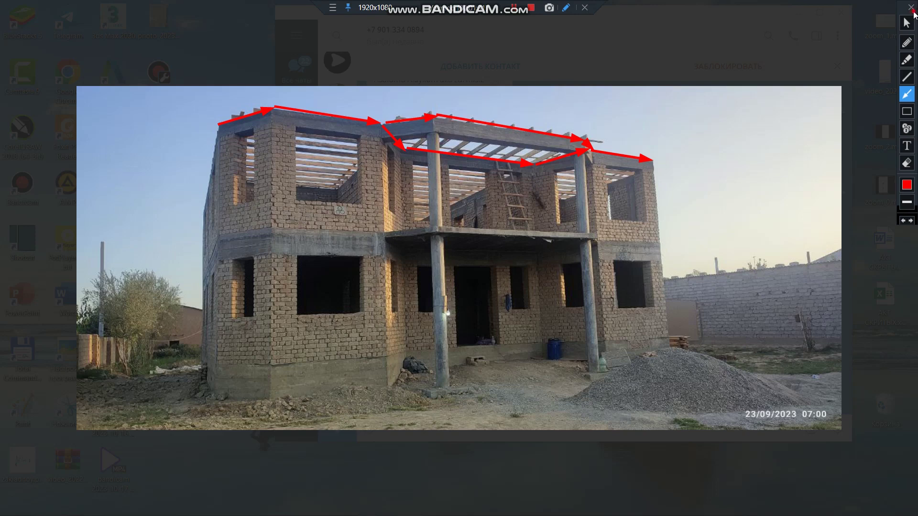
pyautogui.click(912, 8)
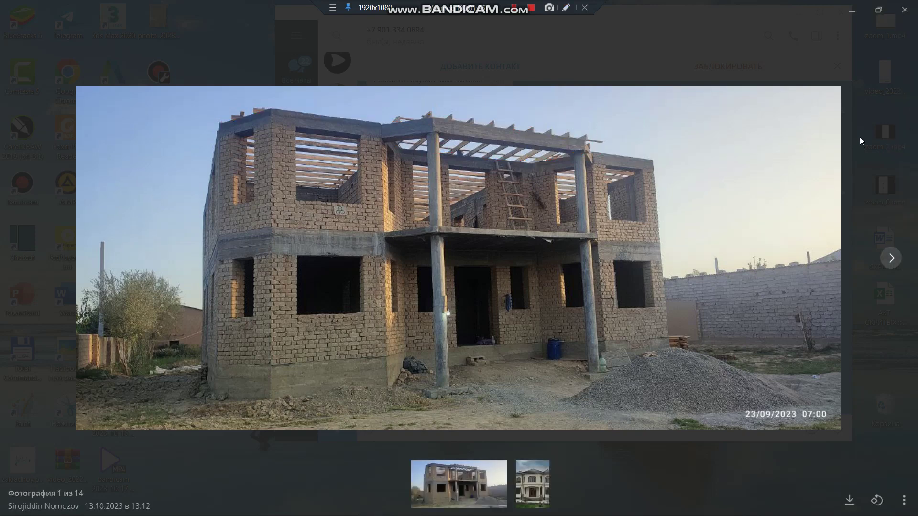
pyautogui.click(860, 114)
# Add and then remove a heart reaction on the house photo
pyautogui.scroll(-3, 595, 166)
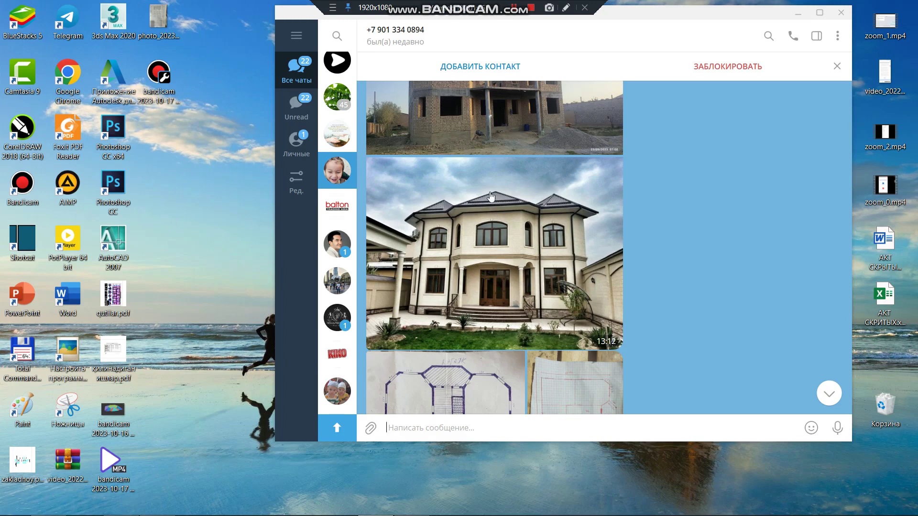
pyautogui.doubleClick(553, 196)
pyautogui.doubleClick(534, 208)
# Scroll the chat down to the latest voice messages at 14:56 and bring up AutoCAD 2007
pyautogui.scroll(-2, 514, 245)
pyautogui.scroll(-2, 514, 245)
pyautogui.scroll(-2, 519, 239)
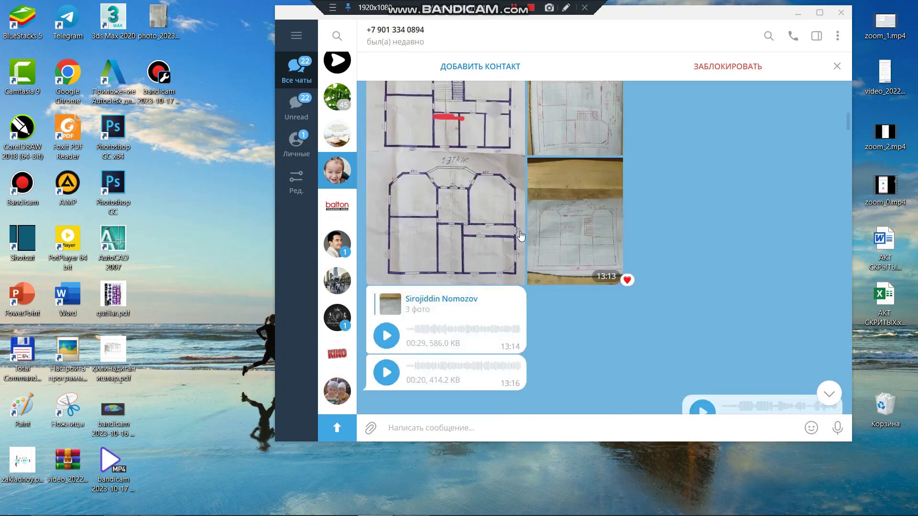
pyautogui.scroll(-3, 541, 262)
pyautogui.scroll(-3, 541, 262)
pyautogui.scroll(-3, 542, 261)
pyautogui.scroll(-3, 542, 261)
pyautogui.scroll(-3, 542, 261)
pyautogui.scroll(-3, 542, 261)
pyautogui.scroll(-3, 542, 261)
pyautogui.scroll(-3, 542, 261)
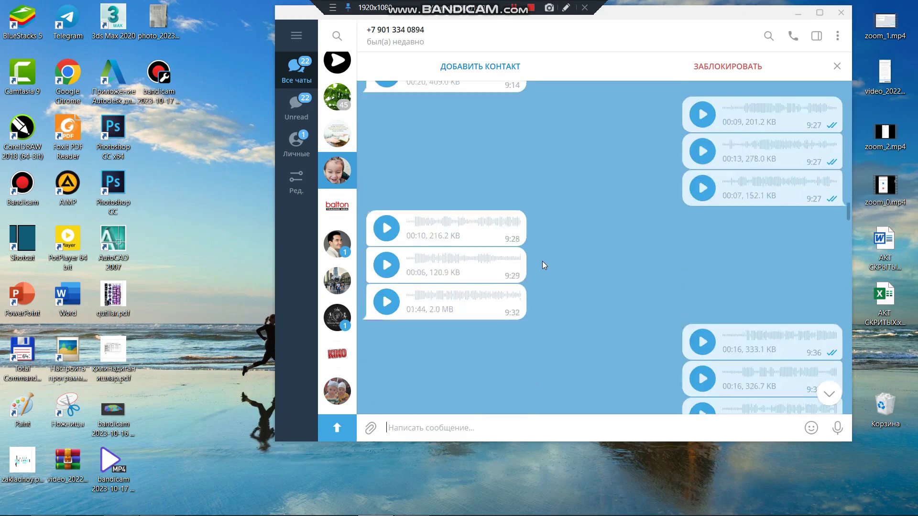
pyautogui.scroll(-3, 542, 261)
pyautogui.scroll(-3, 542, 261)
pyautogui.scroll(-3, 542, 261)
pyautogui.scroll(-3, 542, 259)
pyautogui.scroll(-3, 541, 262)
pyautogui.scroll(-2, 542, 262)
pyautogui.scroll(-3, 541, 262)
pyautogui.scroll(-2, 540, 258)
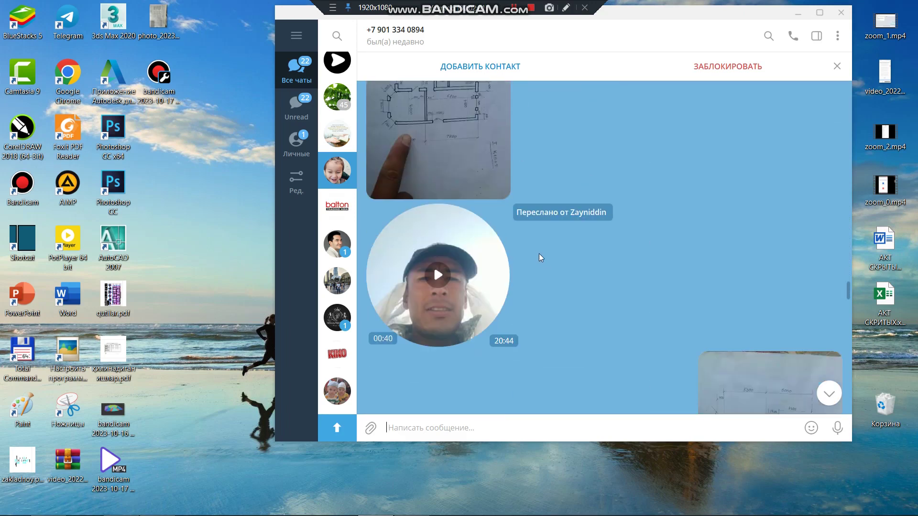
pyautogui.scroll(-2, 550, 244)
pyautogui.scroll(-3, 564, 223)
pyautogui.scroll(-3, 605, 220)
pyautogui.scroll(-3, 616, 222)
pyautogui.scroll(-3, 613, 223)
pyautogui.scroll(-3, 610, 226)
pyautogui.scroll(-3, 610, 226)
pyautogui.scroll(-3, 573, 239)
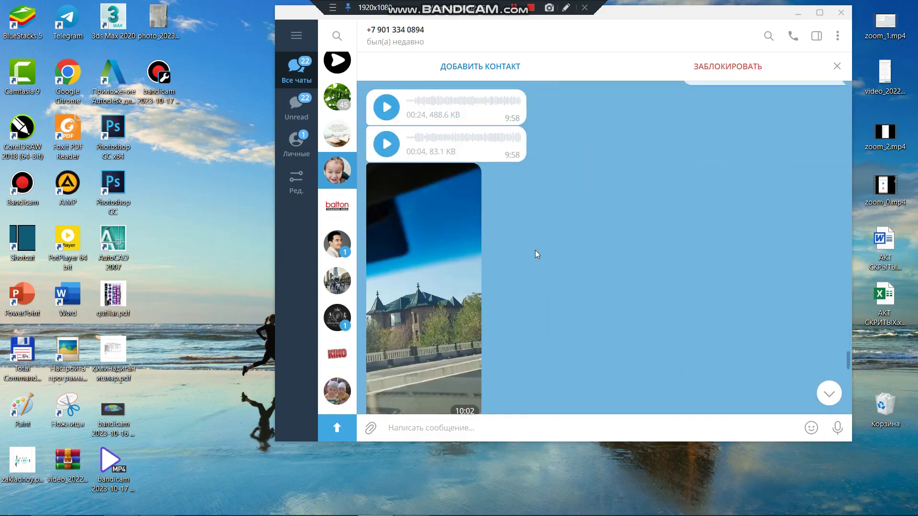
pyautogui.scroll(-3, 535, 250)
pyautogui.scroll(-1, 533, 251)
pyautogui.scroll(-3, 535, 246)
pyautogui.scroll(-3, 536, 247)
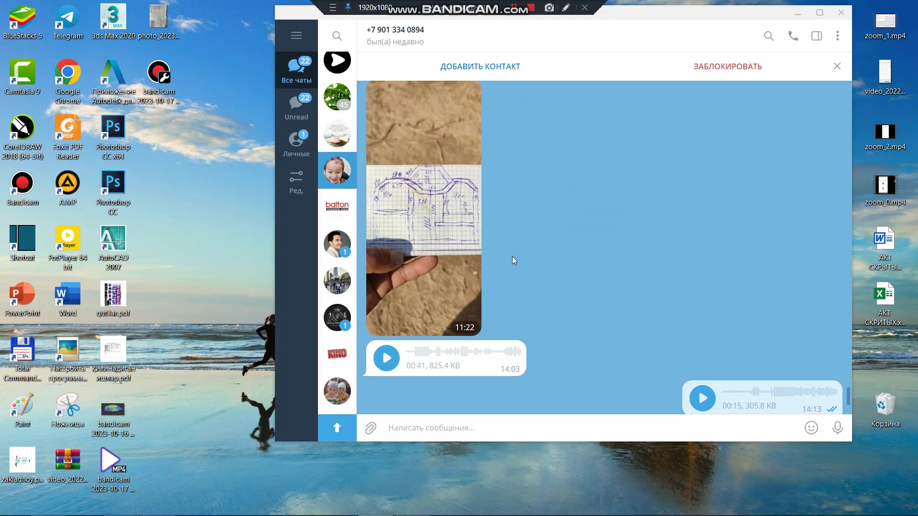
pyautogui.scroll(-3, 514, 258)
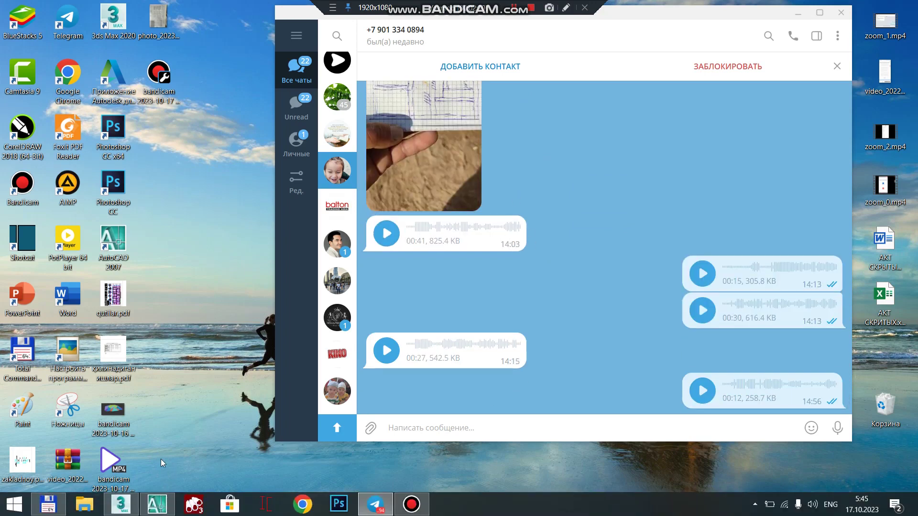
pyautogui.click(157, 505)
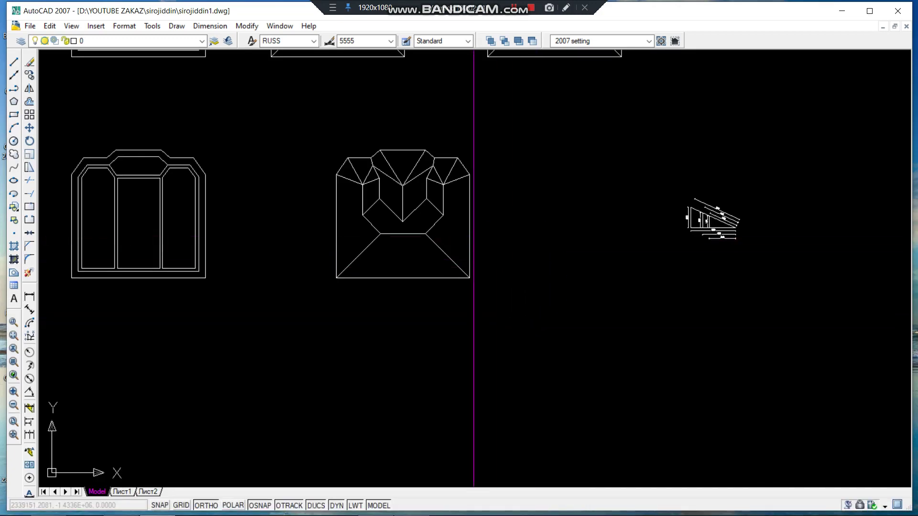
pyautogui.moveTo(478, 281); pyautogui.dragTo(574, 289, button='middle')
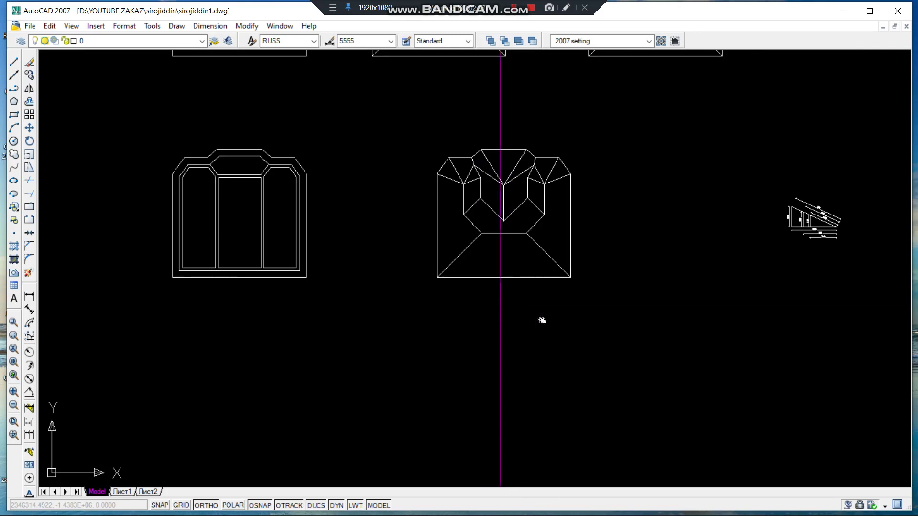
pyautogui.moveTo(541, 320); pyautogui.dragTo(703, 327, button='middle')
pyautogui.scroll(2, 362, 148)
pyautogui.scroll(3, 362, 148)
pyautogui.scroll(-2, 502, 191)
pyautogui.moveTo(502, 190); pyautogui.dragTo(454, 158, button='middle')
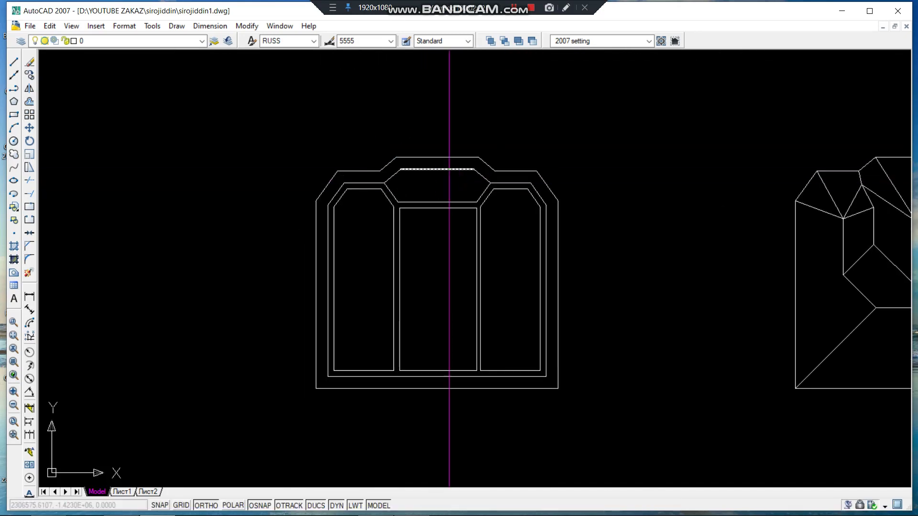
pyautogui.moveTo(484, 256); pyautogui.dragTo(439, 238, button='middle')
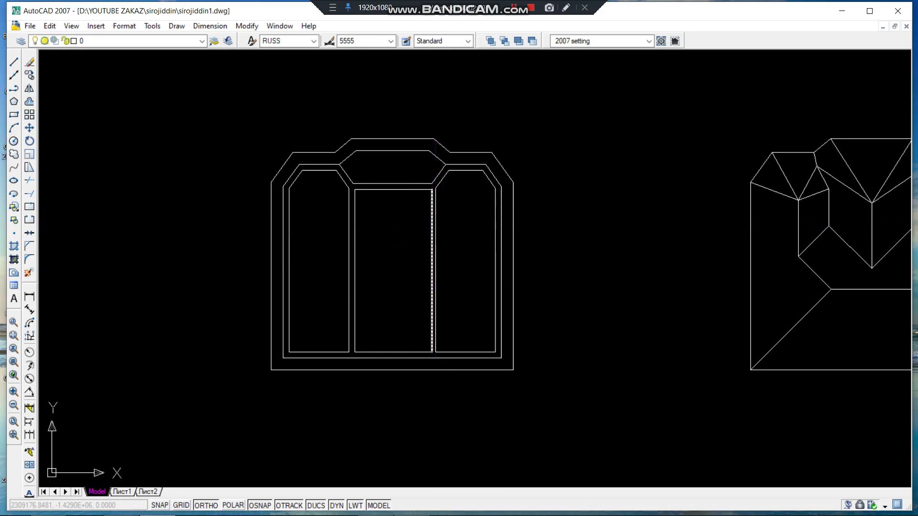
pyautogui.moveTo(496, 269); pyautogui.dragTo(479, 271, button='middle')
pyautogui.scroll(2, 390, 158)
pyautogui.scroll(2, 386, 148)
pyautogui.scroll(-2, 368, 162)
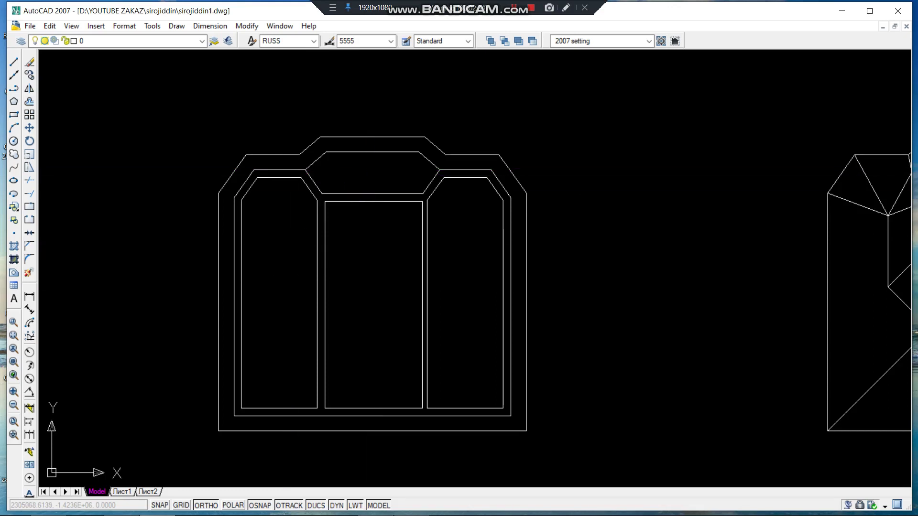
pyautogui.click(401, 138)
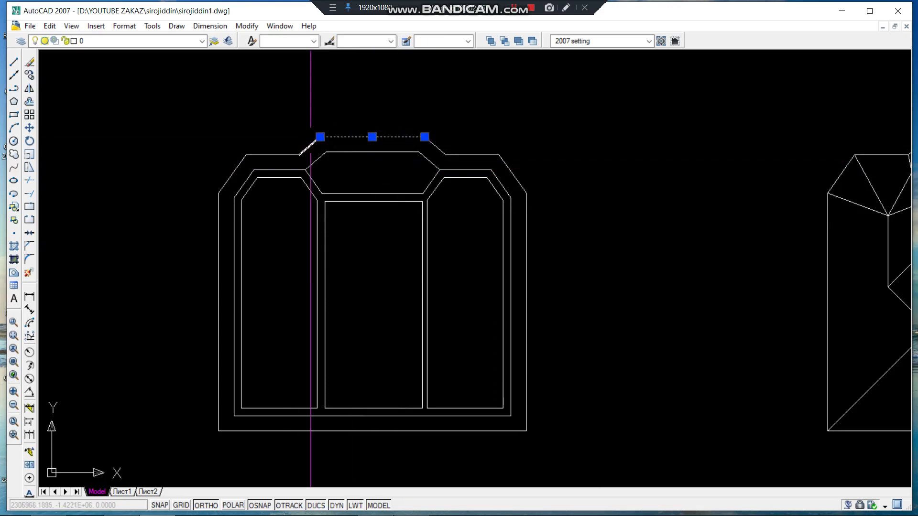
pyautogui.scroll(2, 308, 141)
pyautogui.click(258, 158)
pyautogui.click(193, 196)
pyautogui.click(179, 268)
pyautogui.click(545, 161)
pyautogui.click(493, 152)
pyautogui.click(598, 189)
pyautogui.click(618, 254)
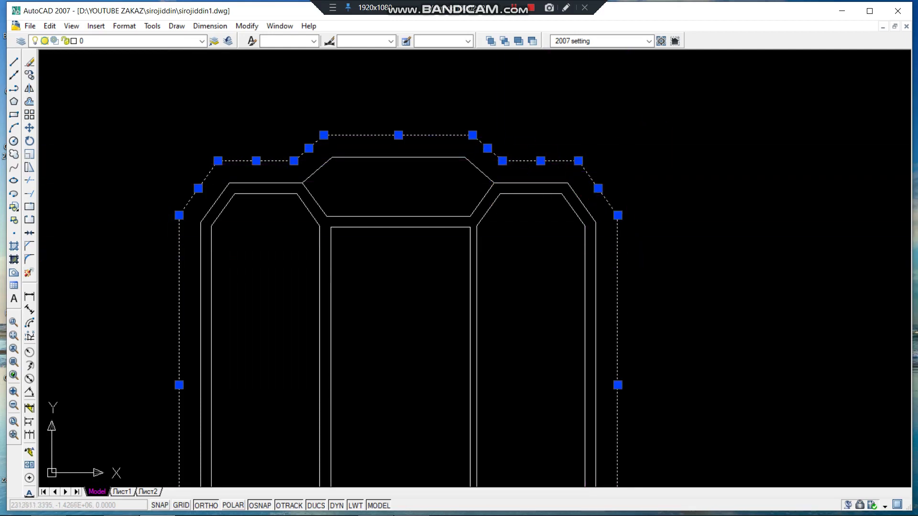
pyautogui.scroll(-6, 627, 258)
pyautogui.scroll(2, 594, 327)
pyautogui.scroll(3, 594, 327)
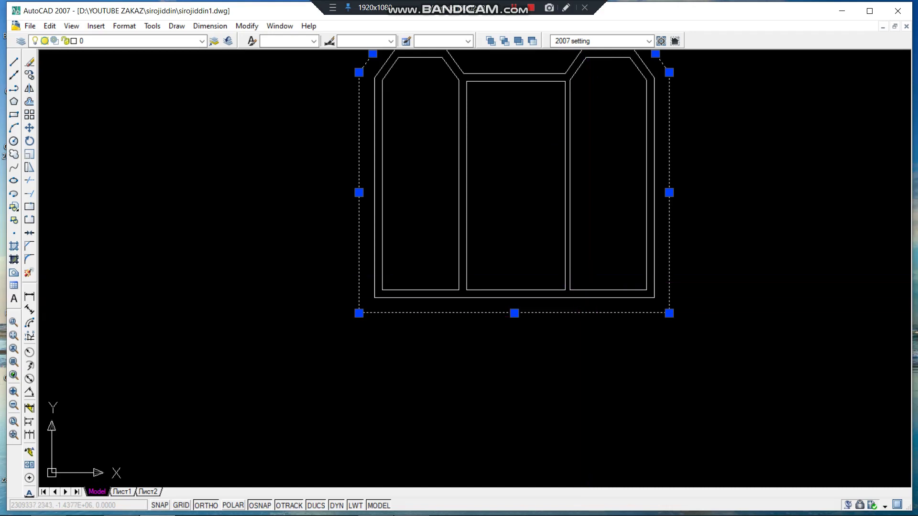
pyautogui.scroll(-2, 578, 253)
pyautogui.moveTo(578, 236); pyautogui.dragTo(559, 331, button='middle')
pyautogui.scroll(2, 541, 254)
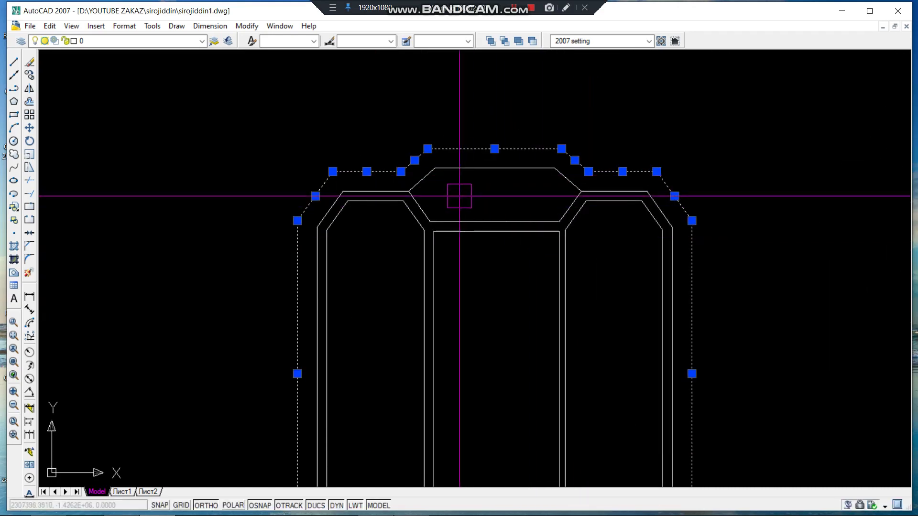
pyautogui.press('Escape')
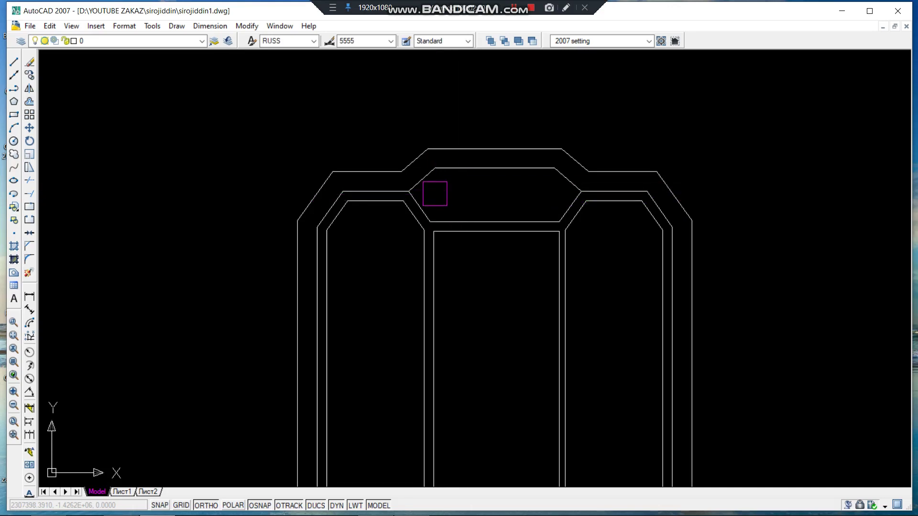
pyautogui.moveTo(459, 513)
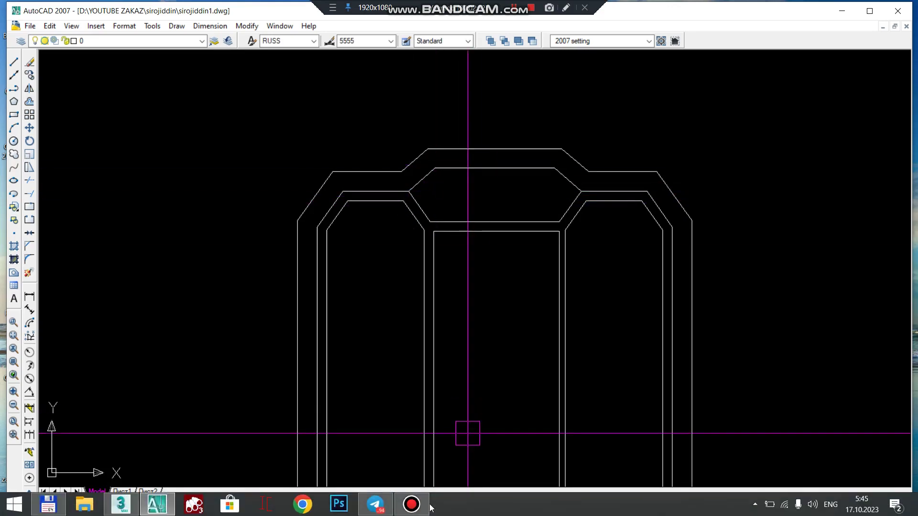
# Open the white finished house photo full-screen in Telegram
pyautogui.click(389, 507)
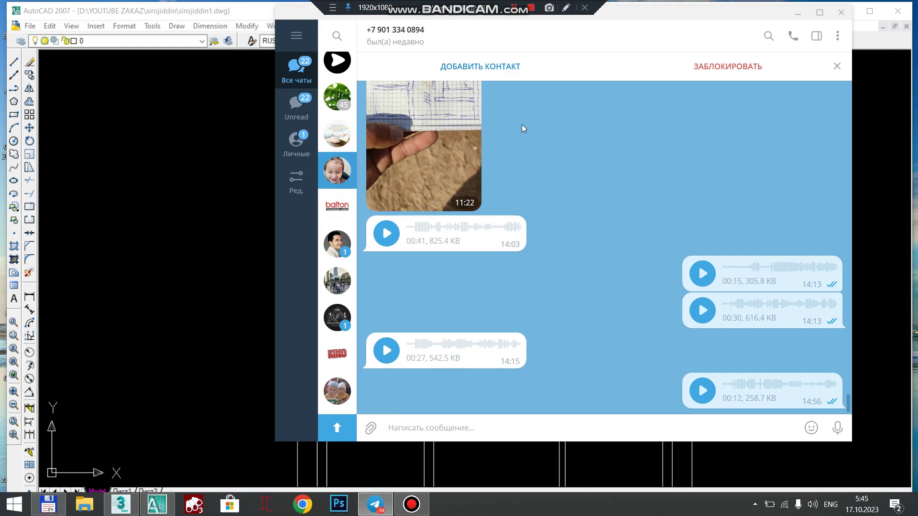
pyautogui.scroll(3, 521, 124)
pyautogui.moveTo(846, 365)
pyautogui.mouseDown()
pyautogui.moveTo(850, 122)
pyautogui.moveTo(870, 73)
pyautogui.mouseUp()
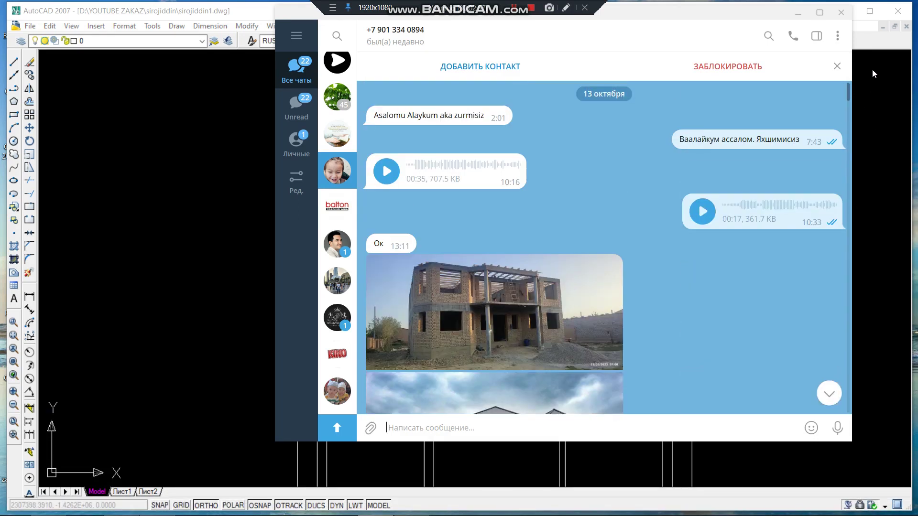
pyautogui.click(479, 371)
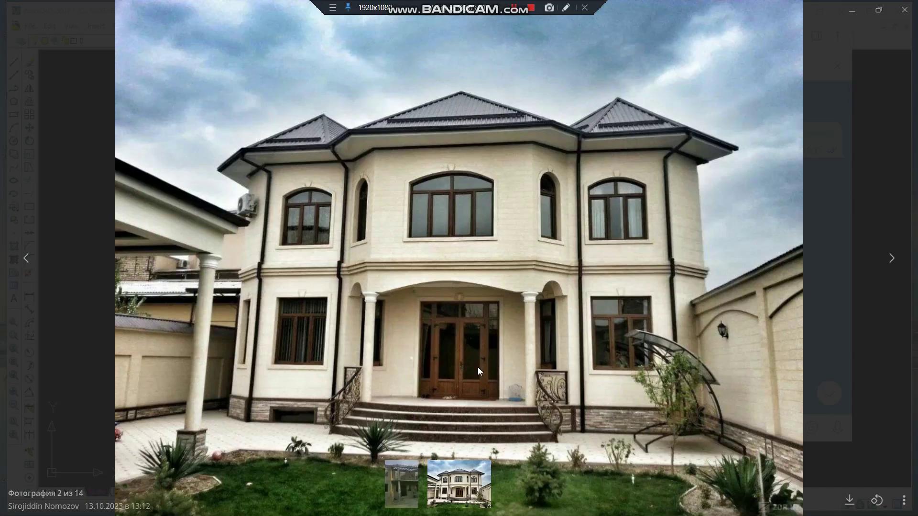
# Trace the roof eave line in red, clear it, view the floor-plan photo, and close the viewer
pyautogui.click(566, 8)
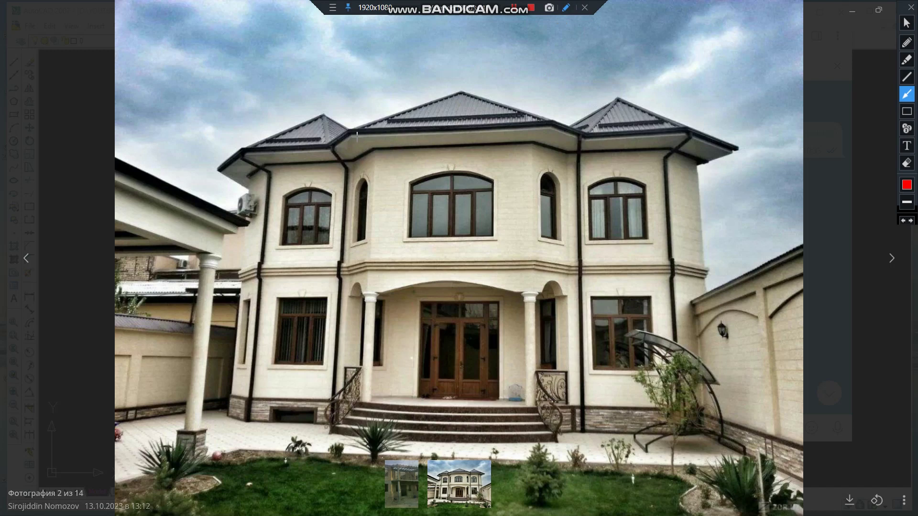
pyautogui.moveTo(235, 172)
pyautogui.mouseDown()
pyautogui.moveTo(363, 139)
pyautogui.moveTo(536, 131)
pyautogui.moveTo(573, 150)
pyautogui.moveTo(675, 141)
pyautogui.mouseUp()
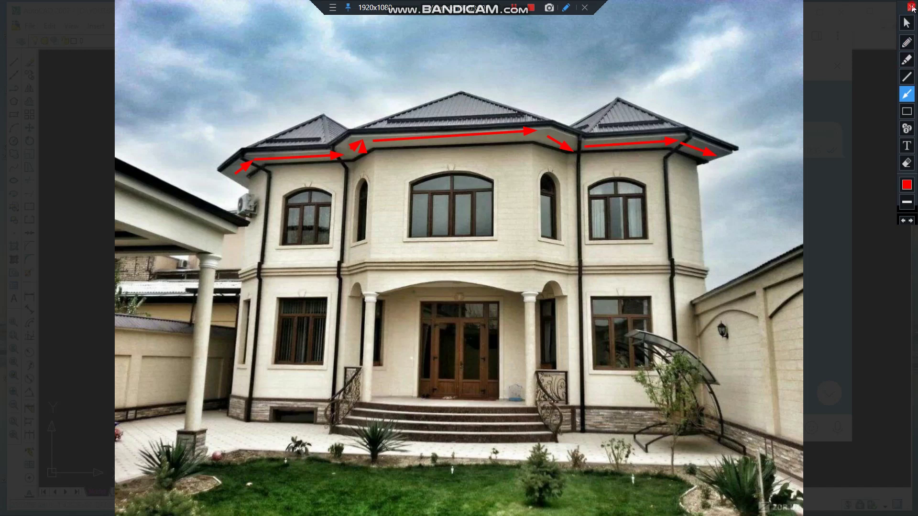
pyautogui.click(911, 7)
pyautogui.press('Right')
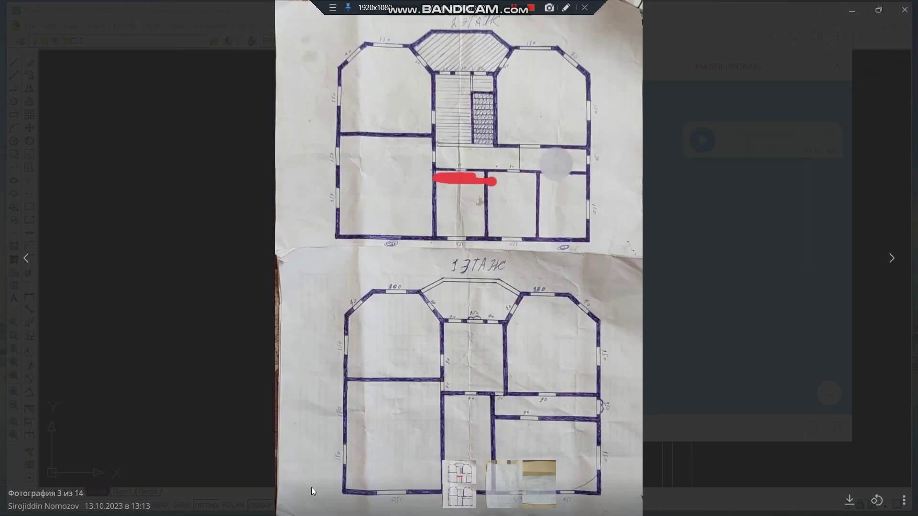
pyautogui.click(906, 14)
# Centre the hipped roof plan in AutoCAD and inspect its hips and short bottom edge
pyautogui.click(146, 374)
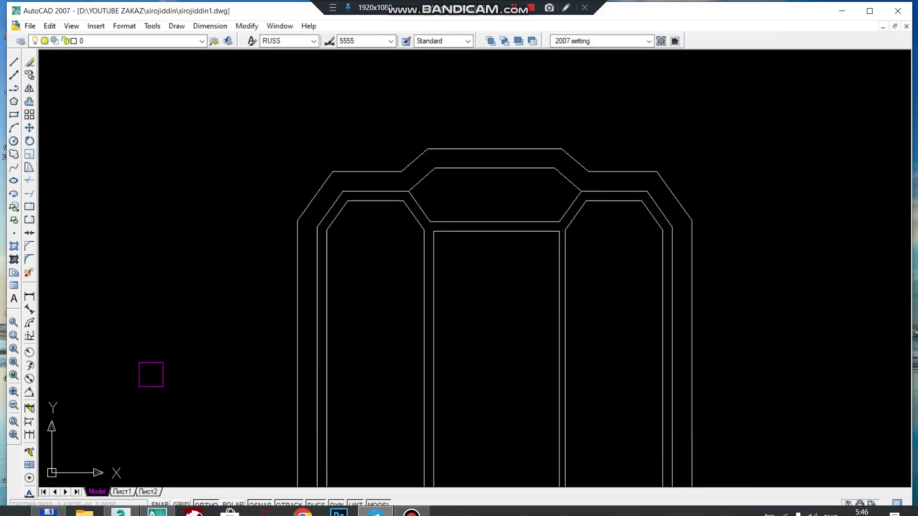
pyautogui.scroll(-2, 334, 320)
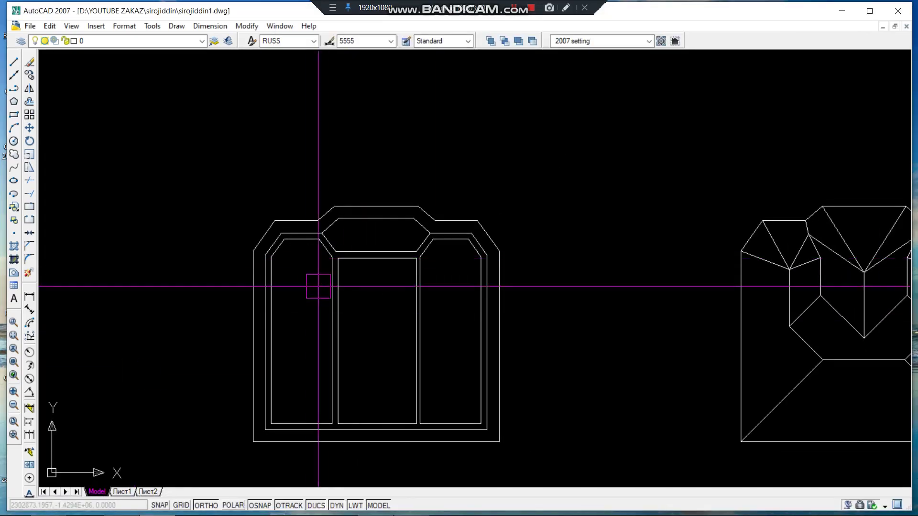
pyautogui.moveTo(827, 283); pyautogui.dragTo(455, 207, button='middle')
pyautogui.scroll(3, 459, 201)
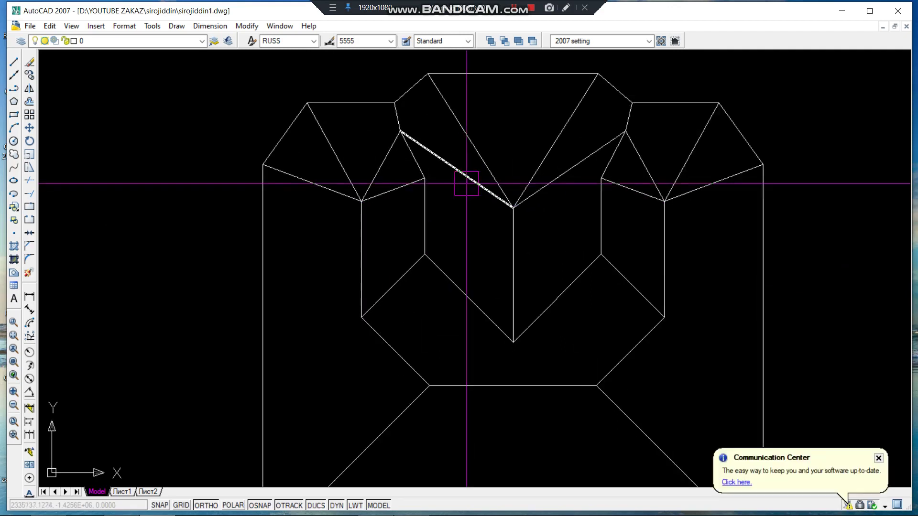
pyautogui.scroll(-2, 378, 299)
pyautogui.moveTo(368, 295); pyautogui.dragTo(328, 282, button='middle')
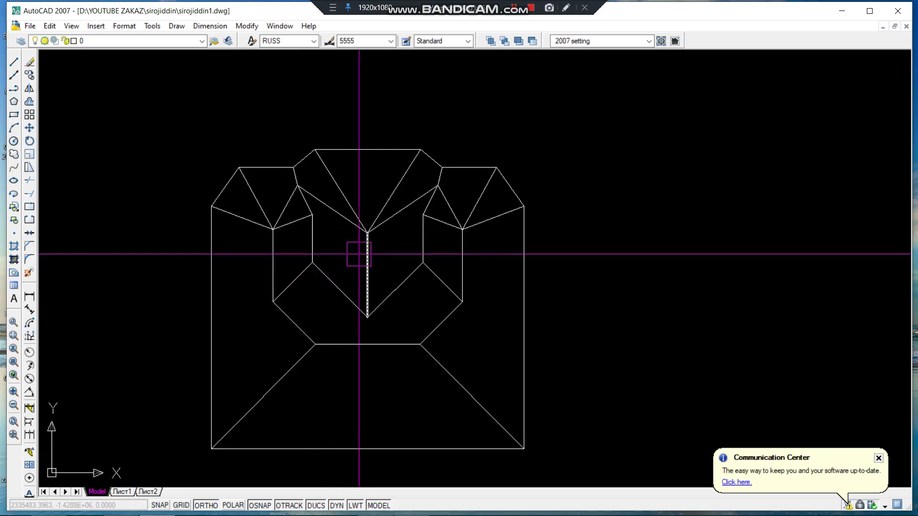
pyautogui.moveTo(361, 297); pyautogui.dragTo(392, 282, button='middle')
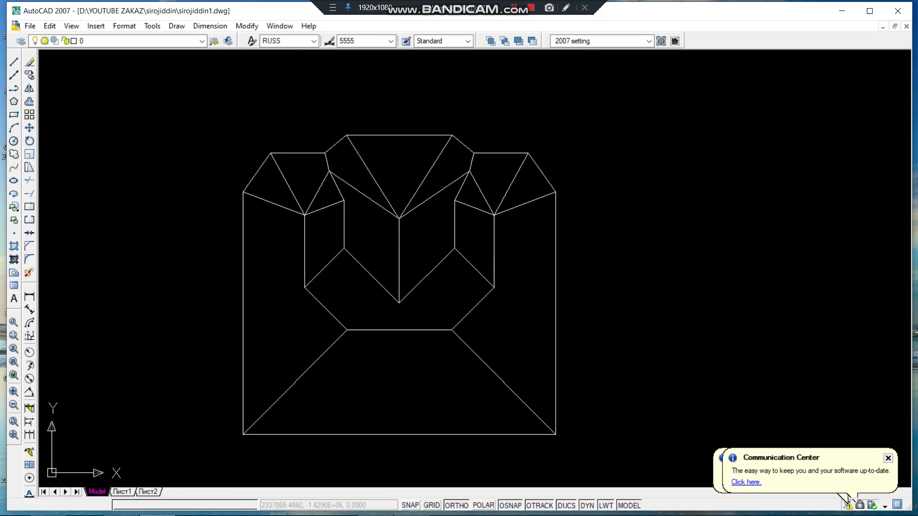
pyautogui.click(365, 318)
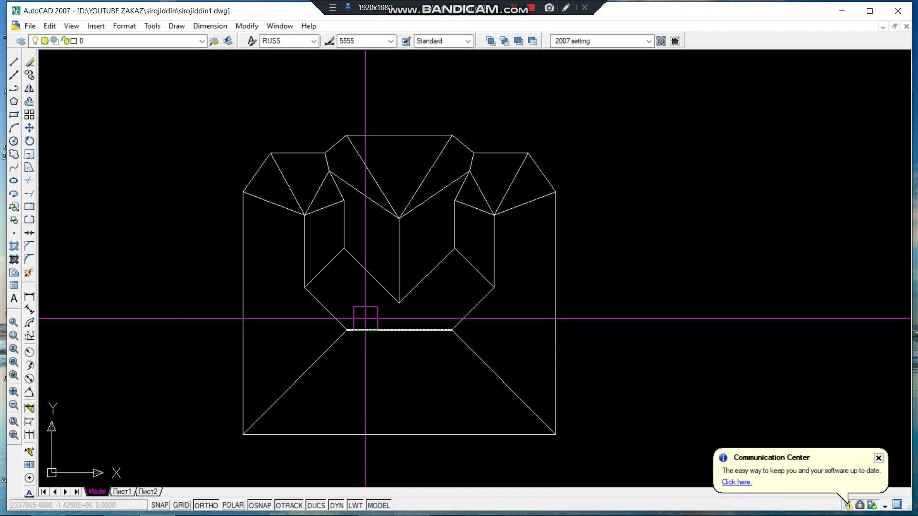
pyautogui.press('Escape')
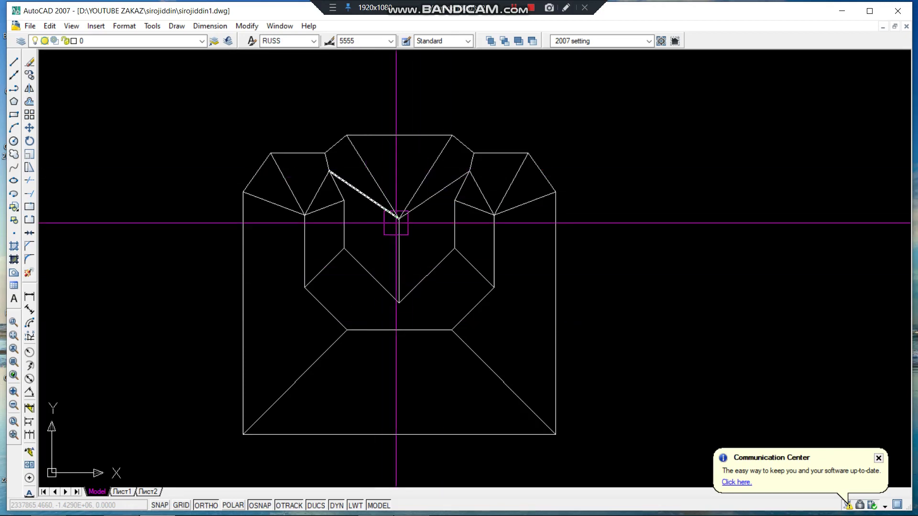
pyautogui.press('space')
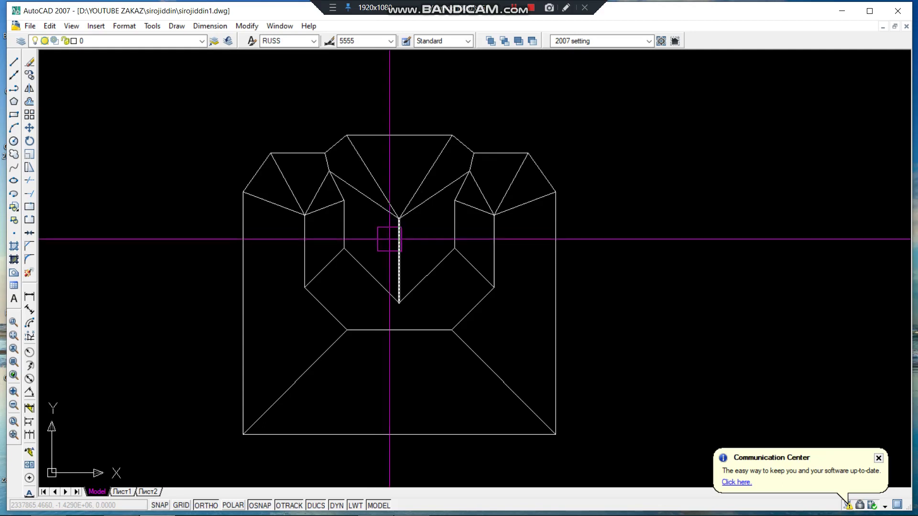
pyautogui.scroll(-2, 389, 237)
pyautogui.scroll(-2, 390, 239)
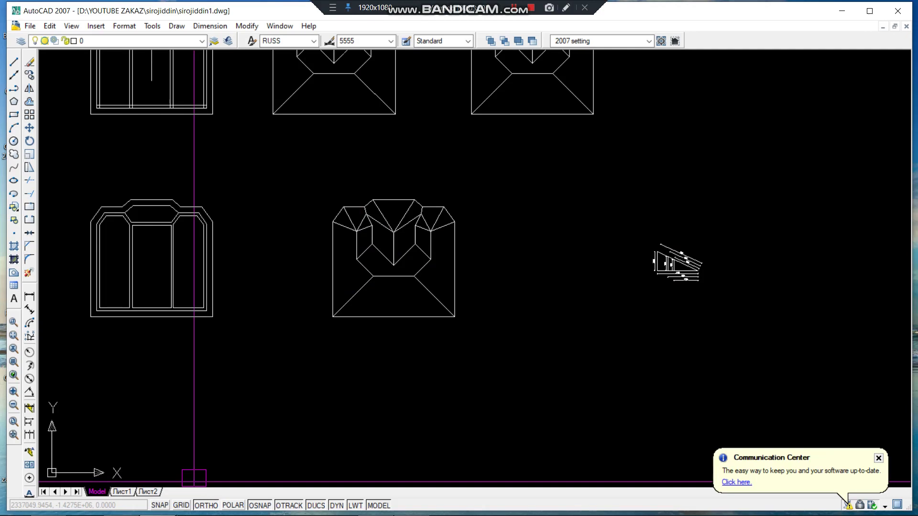
# Start an import in 3ds Max and pick D:\YOUTUBE ZAKAZ\sirojiddin\sirojiddin.max.dwg
pyautogui.click(124, 509)
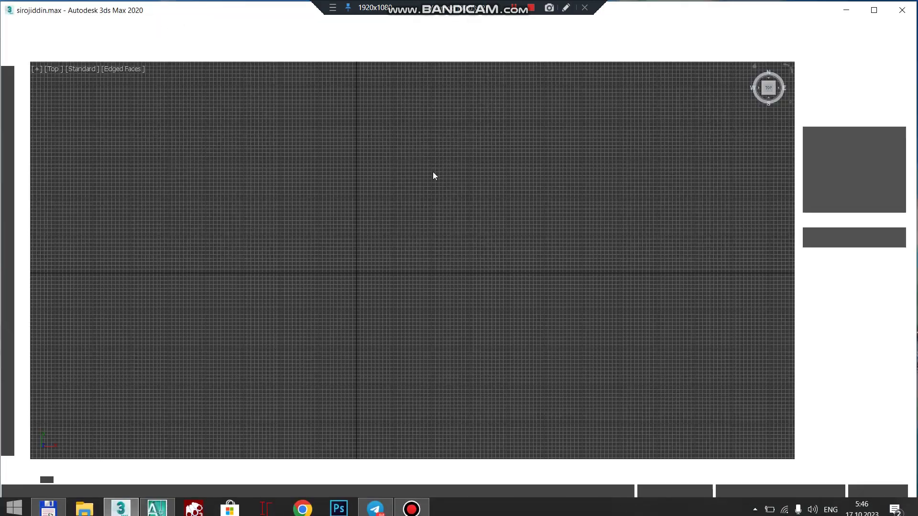
pyautogui.scroll(-3, 406, 277)
pyautogui.moveTo(405, 277)
pyautogui.mouseDown(button='middle')
pyautogui.moveTo(428, 249)
pyautogui.moveTo(369, 260)
pyautogui.mouseUp(button='middle')
pyautogui.scroll(2, 360, 257)
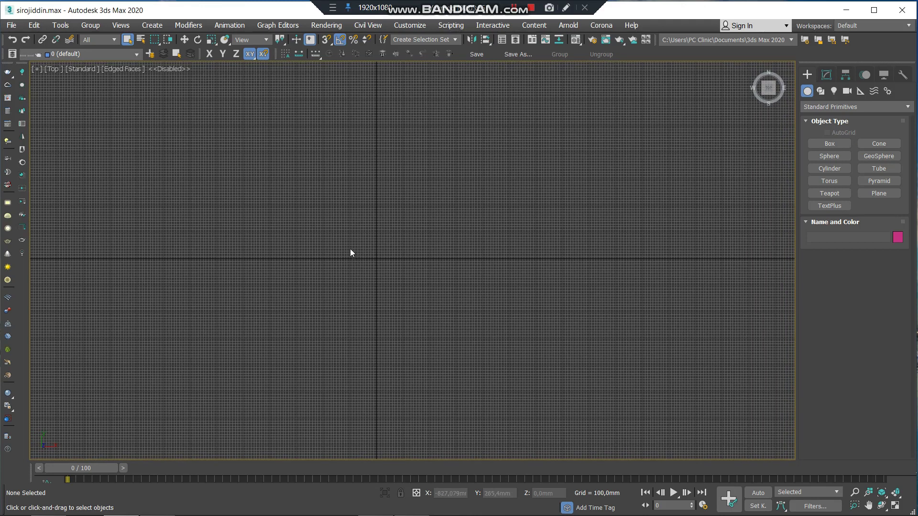
pyautogui.click(11, 25)
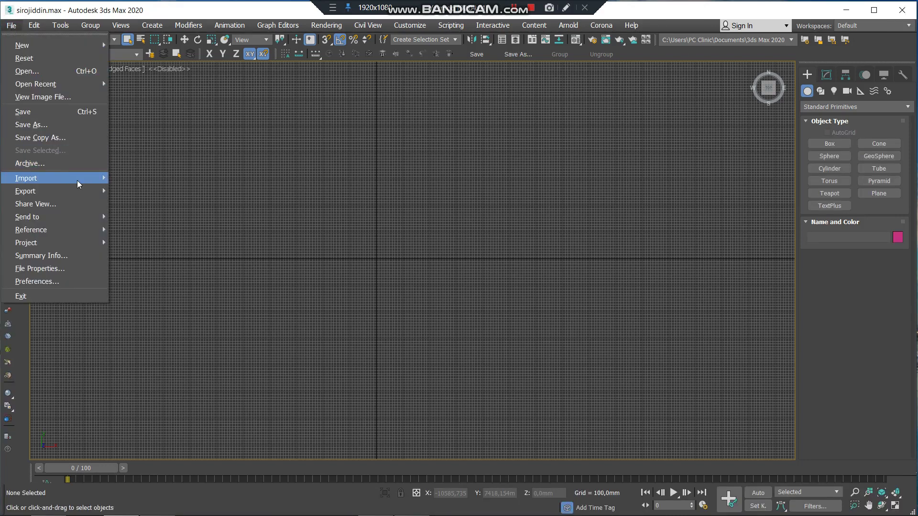
pyautogui.moveTo(43, 178)
pyautogui.click(131, 177)
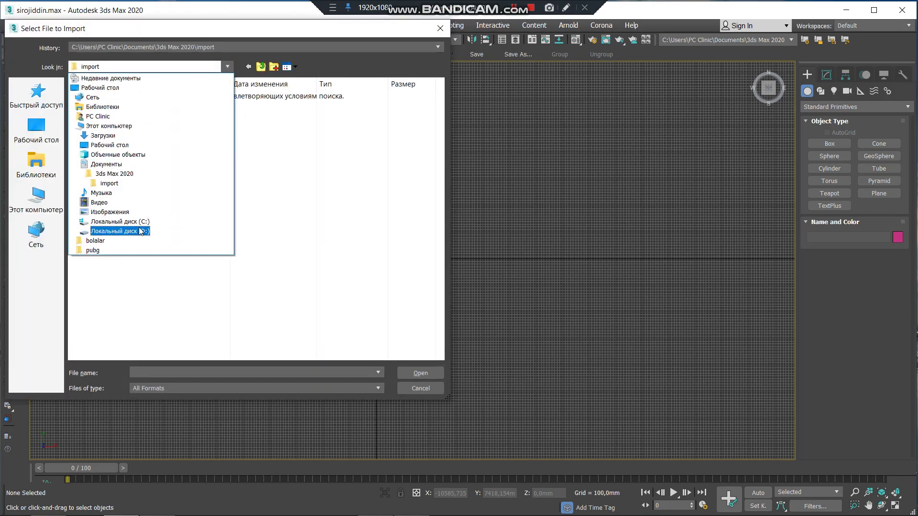
pyautogui.click(140, 231)
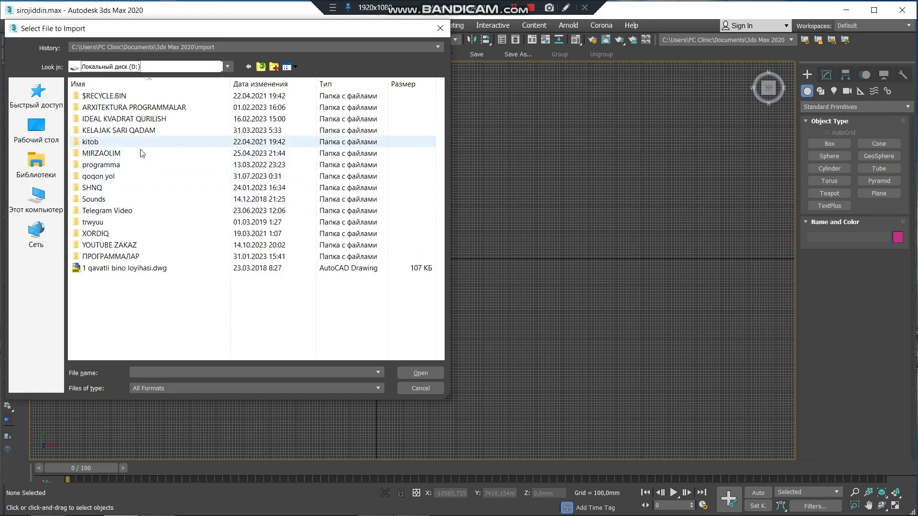
pyautogui.doubleClick(119, 245)
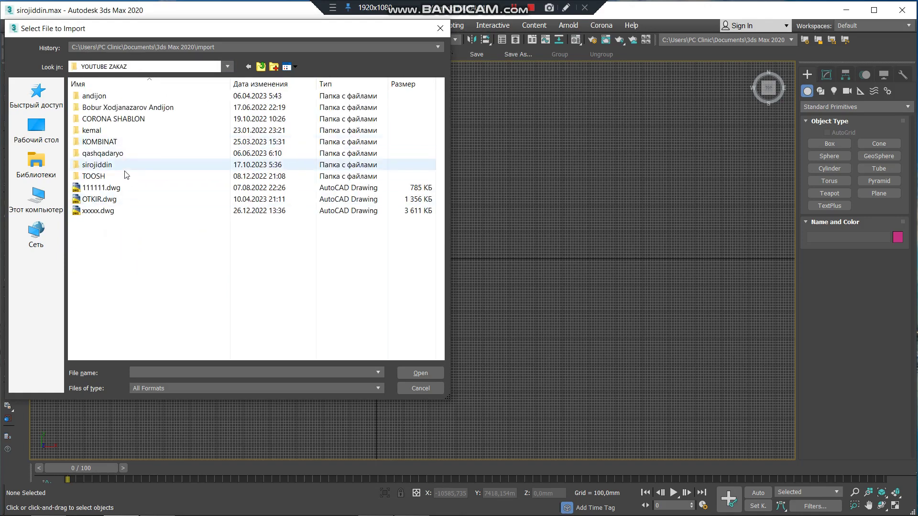
pyautogui.doubleClick(116, 165)
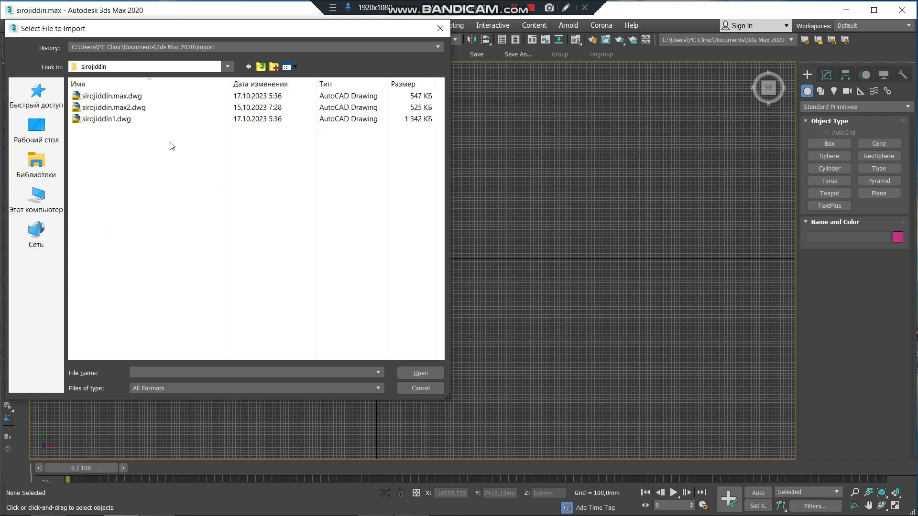
pyautogui.click(126, 96)
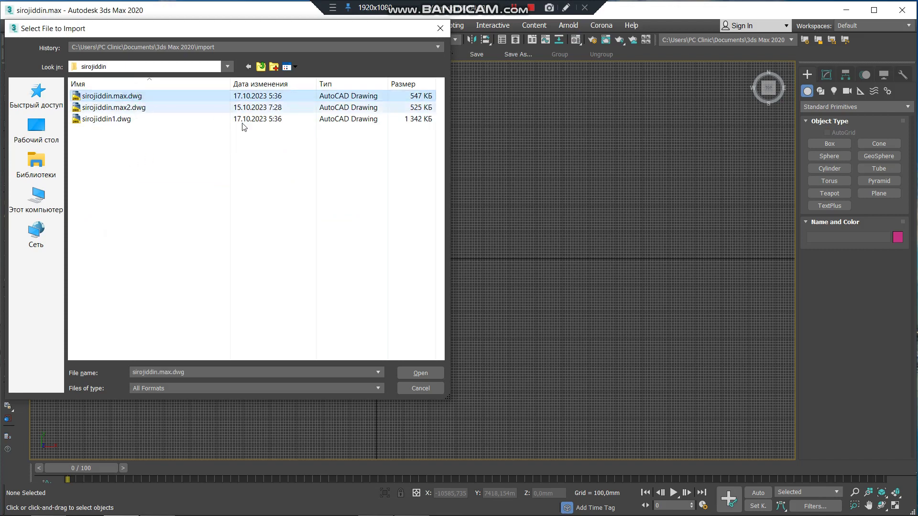
# Import the drawing with default options and select the resulting roof shape
pyautogui.click(417, 374)
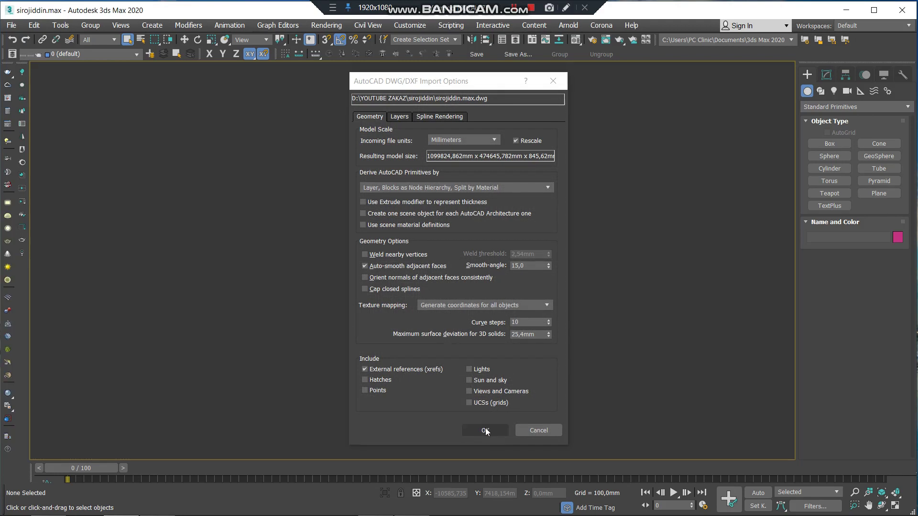
pyautogui.click(484, 430)
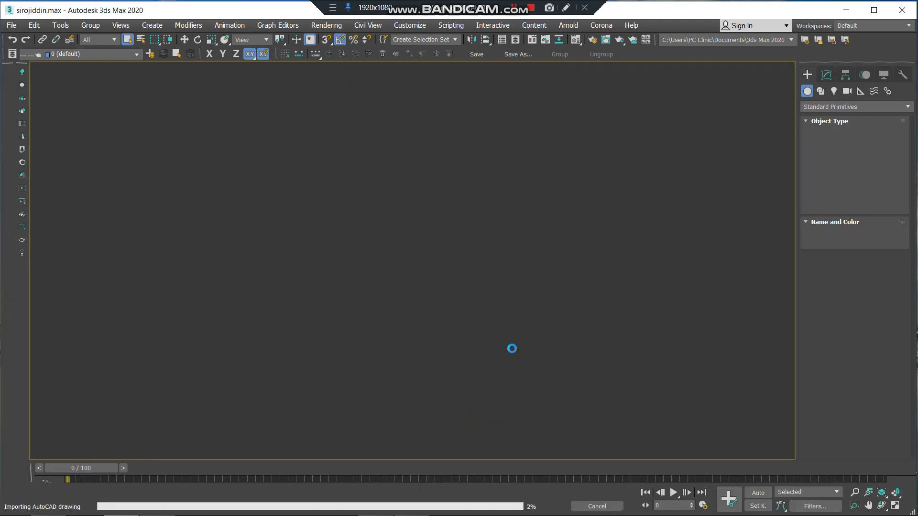
pyautogui.scroll(-3, 517, 216)
pyautogui.click(492, 210)
pyautogui.scroll(-4, 490, 209)
pyautogui.scroll(-2, 488, 211)
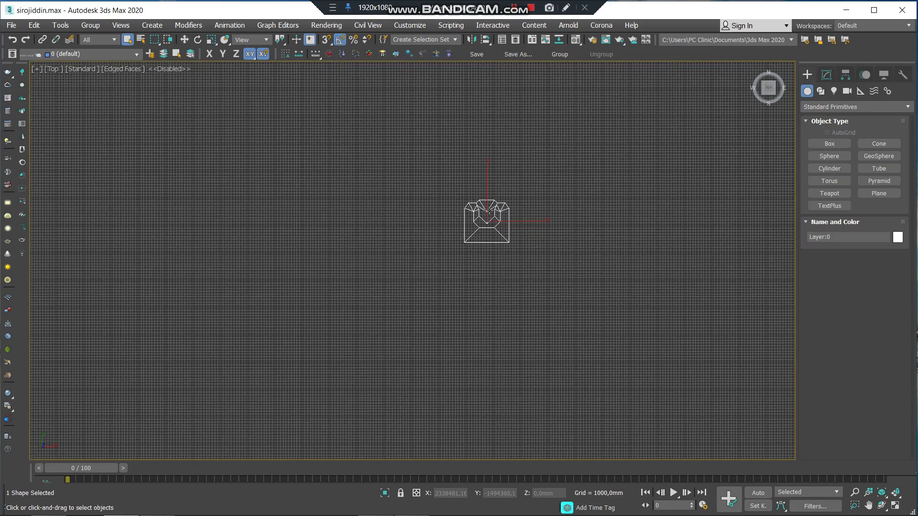
# Move the roof shape to the world origin and centre it in the view
pyautogui.rightClick(327, 41)
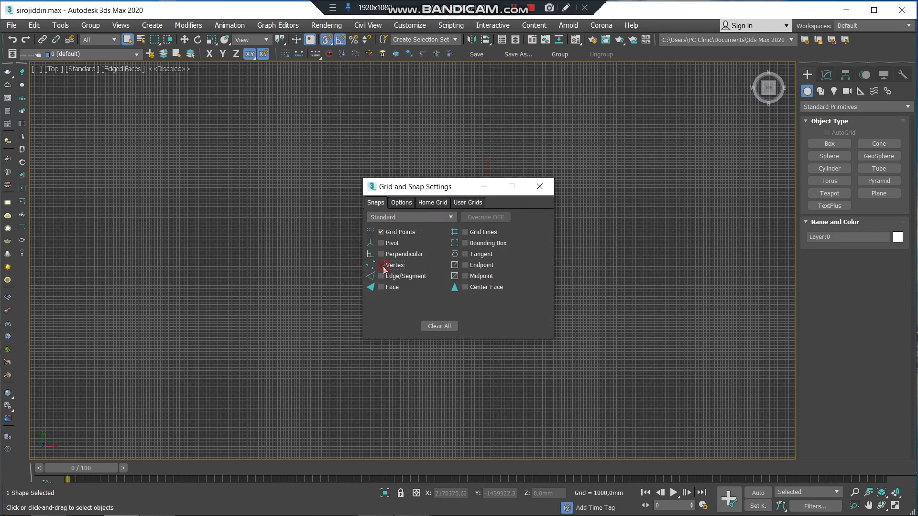
pyautogui.click(539, 186)
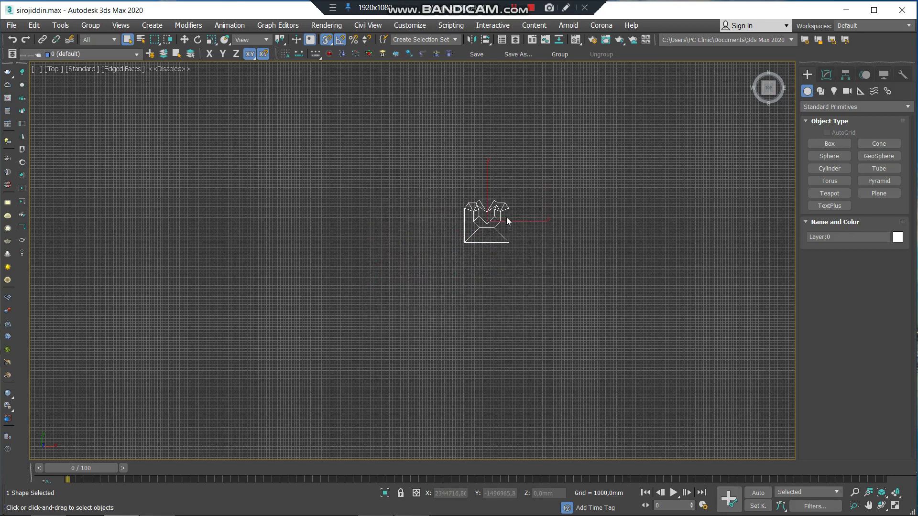
pyautogui.scroll(-5, 508, 221)
pyautogui.scroll(-5, 506, 222)
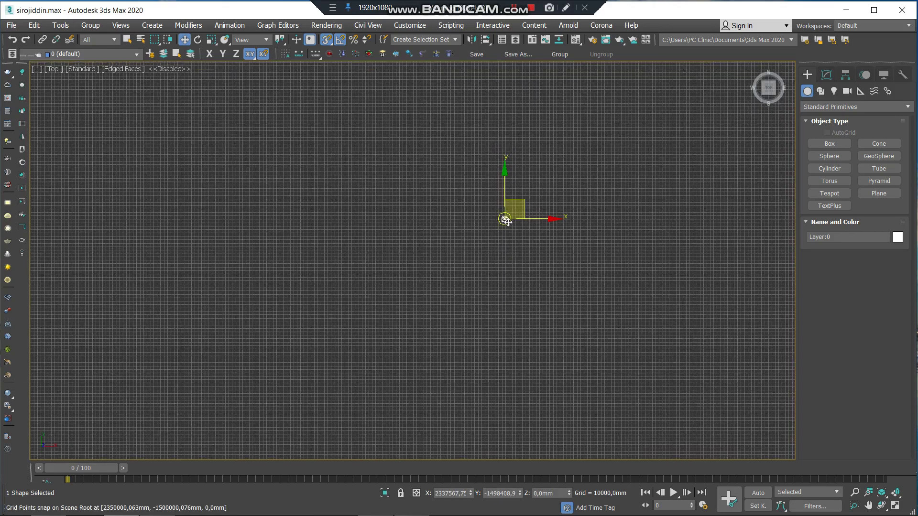
pyautogui.scroll(-3, 506, 222)
pyautogui.scroll(-2, 507, 225)
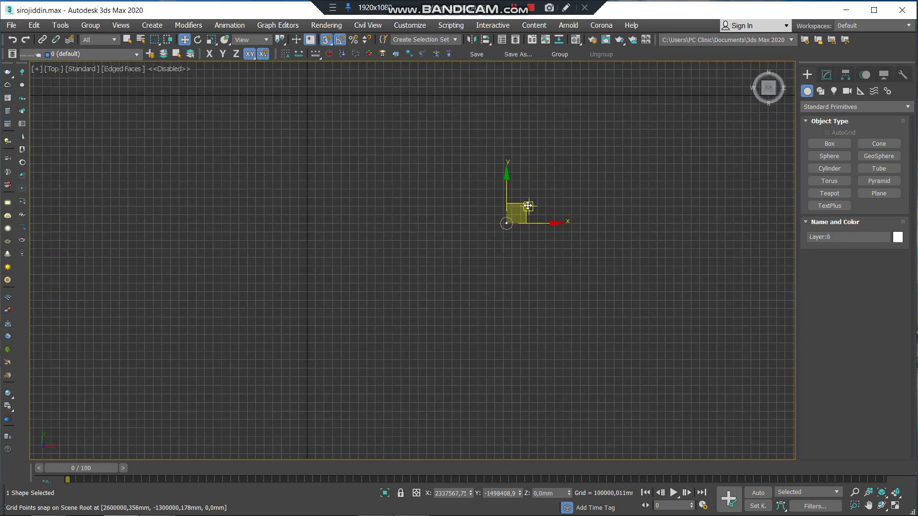
pyautogui.moveTo(525, 206); pyautogui.dragTo(303, 91)
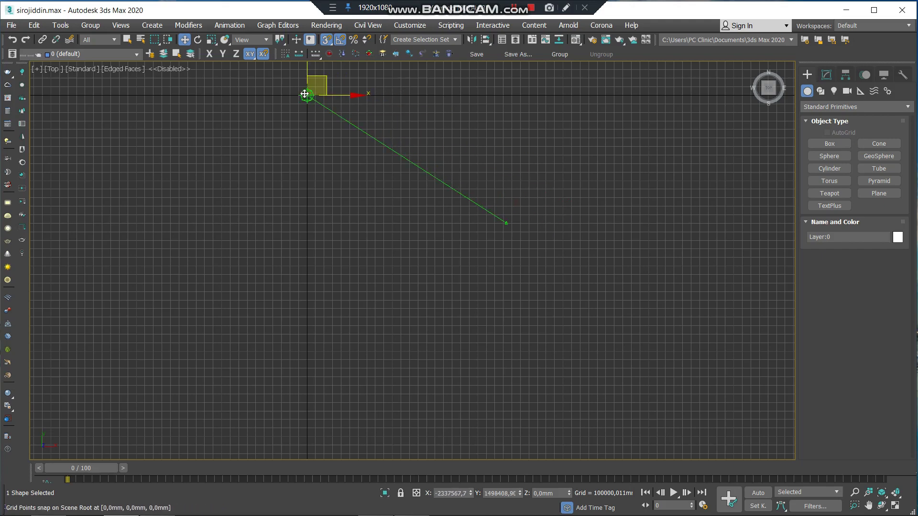
pyautogui.scroll(5, 303, 91)
pyautogui.moveTo(318, 98)
pyautogui.mouseDown(button='middle')
pyautogui.moveTo(426, 160)
pyautogui.moveTo(423, 201)
pyautogui.mouseUp(button='middle')
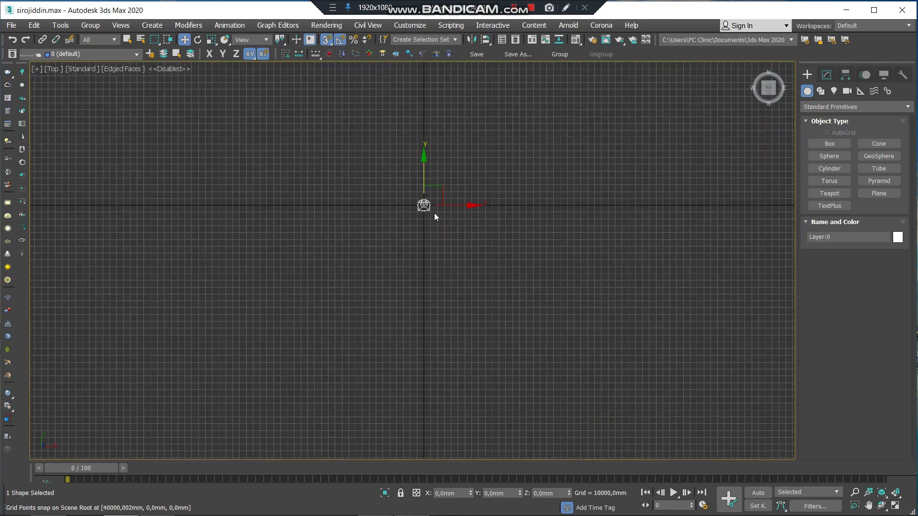
# Switch to a Perspective view and orbit to see the roof spline at an angle
pyautogui.scroll(2, 424, 200)
pyautogui.scroll(3, 420, 201)
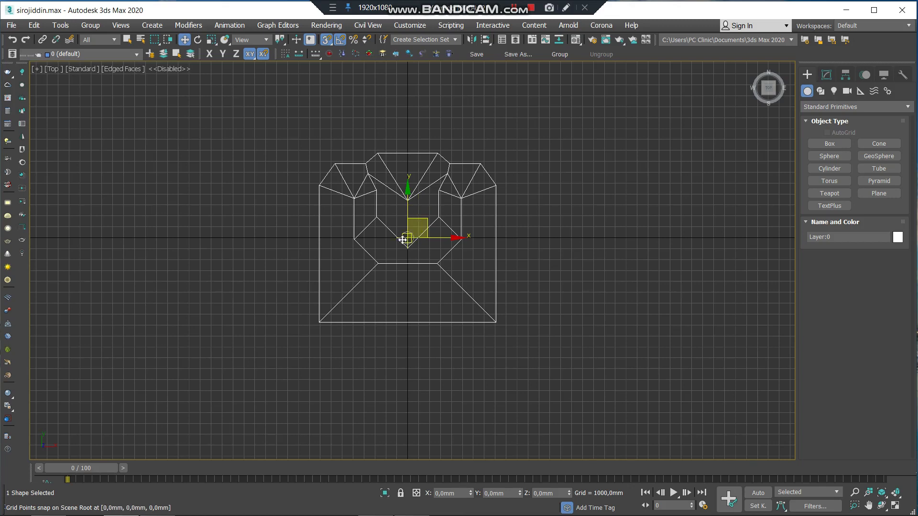
pyautogui.scroll(3, 403, 240)
pyautogui.scroll(-3, 437, 239)
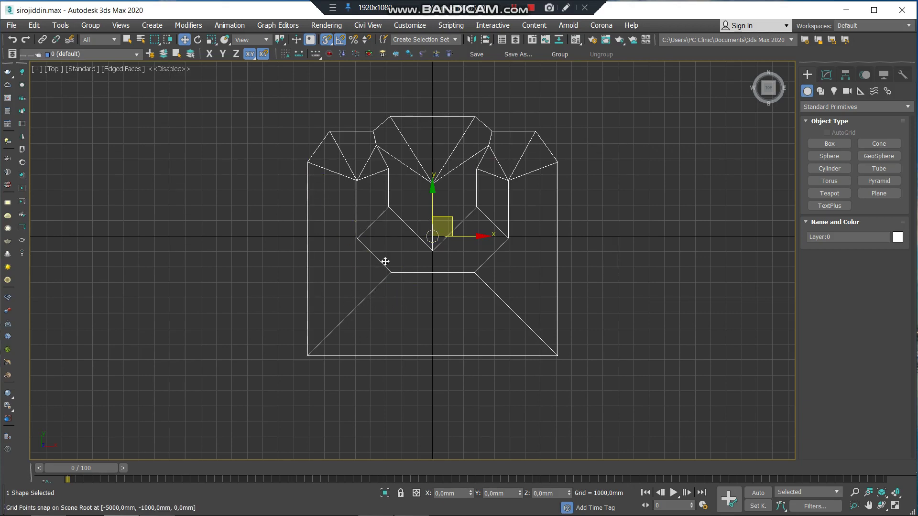
pyautogui.press('p')
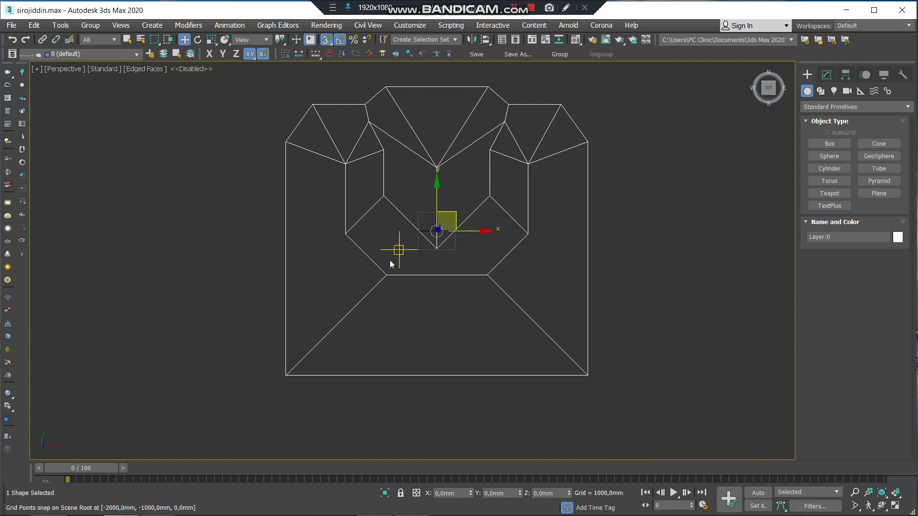
pyautogui.moveTo(395, 277)
pyautogui.keyDown('alt'); pyautogui.mouseDown(button='middle')
pyautogui.moveTo(478, 188)
pyautogui.moveTo(442, 194)
pyautogui.moveTo(459, 220)
pyautogui.moveTo(554, 198)
pyautogui.moveTo(550, 225)
pyautogui.moveTo(526, 227)
pyautogui.moveTo(452, 229)
pyautogui.moveTo(445, 215)
pyautogui.moveTo(374, 202)
pyautogui.moveTo(339, 245)
pyautogui.moveTo(363, 227)
pyautogui.moveTo(338, 268)
pyautogui.moveTo(351, 273)
pyautogui.moveTo(327, 317)
pyautogui.moveTo(359, 303)
pyautogui.moveTo(303, 285)
pyautogui.moveTo(389, 273)
pyautogui.moveTo(383, 295)
pyautogui.moveTo(338, 313)
pyautogui.moveTo(346, 313)
pyautogui.mouseUp(button='middle'); pyautogui.keyUp('alt')
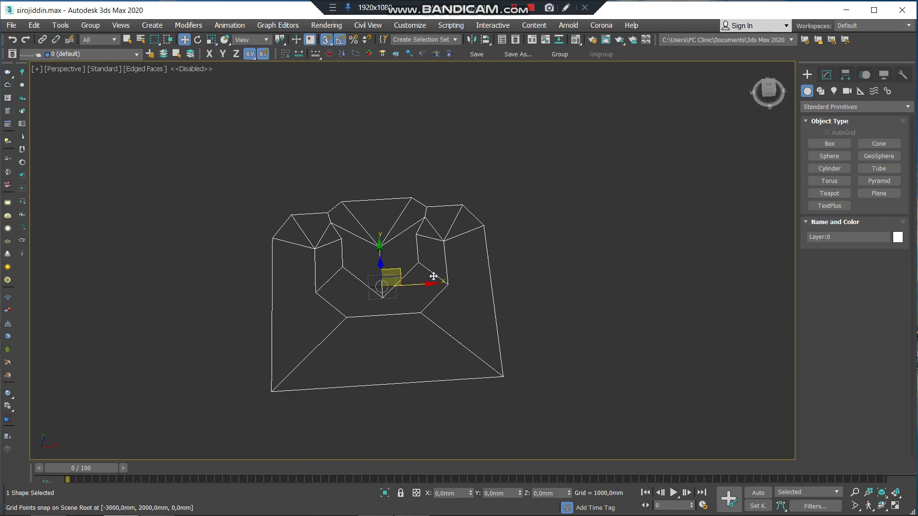
# Enter Vertex sub-object mode on the roof spline in the Modify panel
pyautogui.click(827, 80)
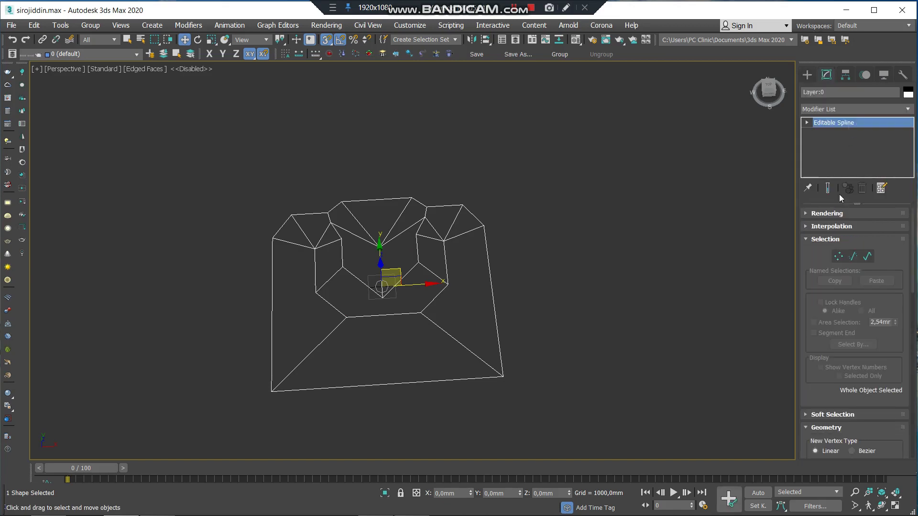
pyautogui.click(838, 257)
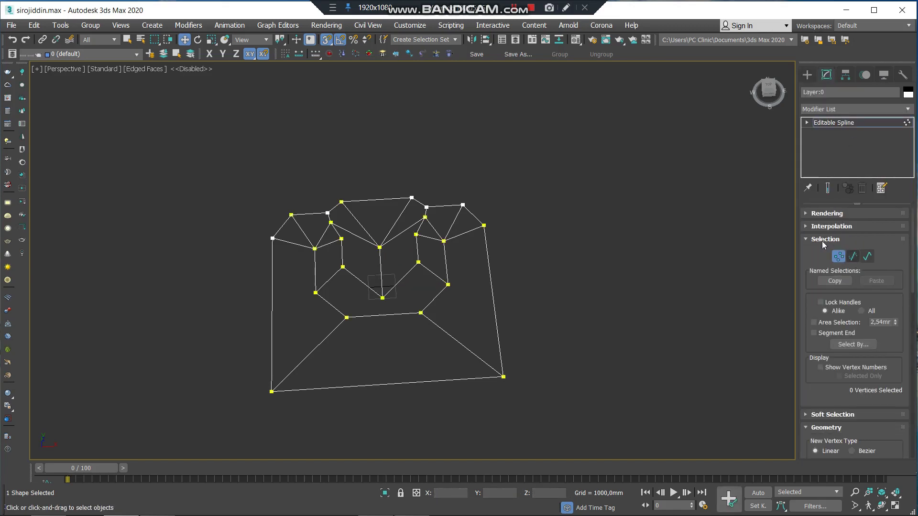
pyautogui.scroll(-3, 477, 288)
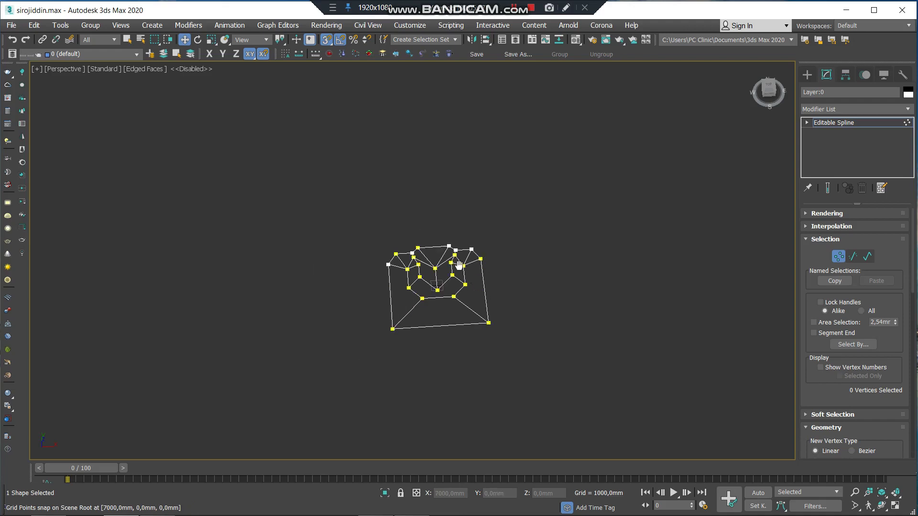
pyautogui.keyDown('alt'); pyautogui.moveTo(476, 289); pyautogui.dragTo(435, 300, button='middle'); pyautogui.keyUp('alt')
pyautogui.scroll(2, 434, 300)
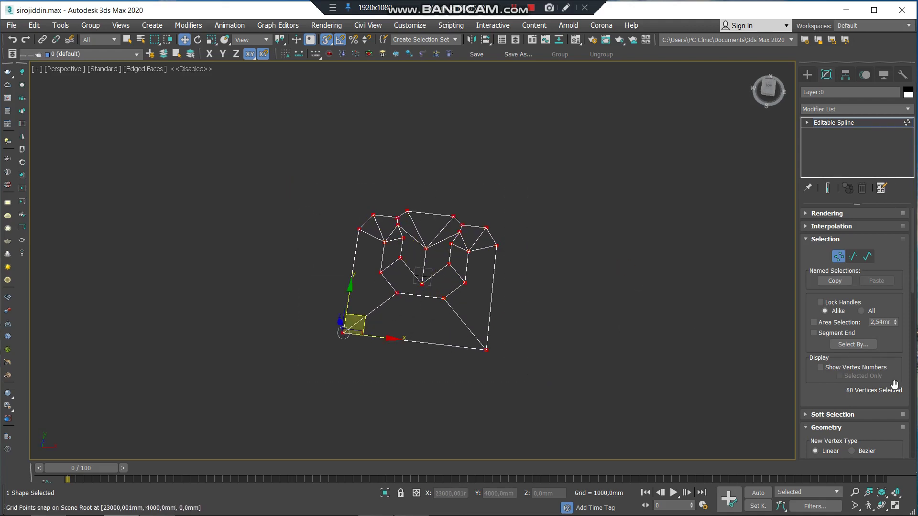
pyautogui.scroll(-3, 872, 371)
pyautogui.scroll(-3, 872, 371)
pyautogui.scroll(-3, 875, 368)
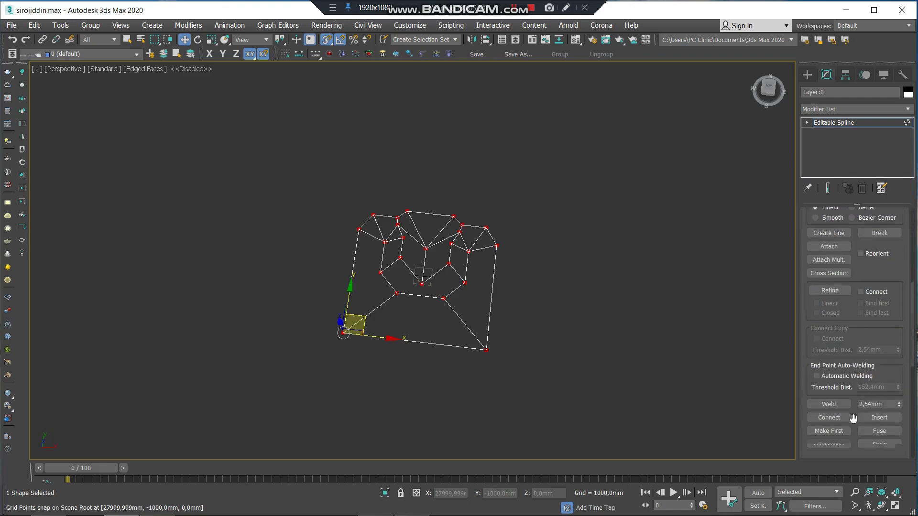
pyautogui.scroll(-2, 880, 366)
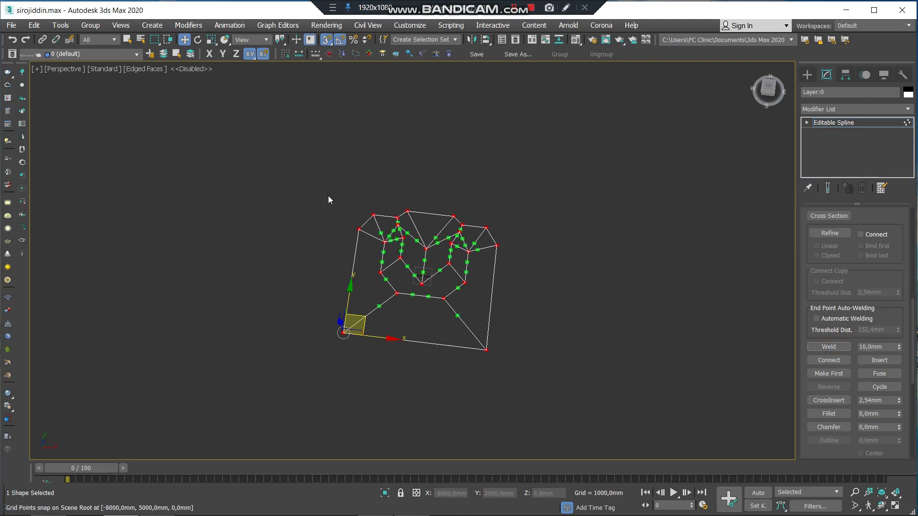
# Select all the spline's vertices and convert them to Corner
pyautogui.click(359, 229)
pyautogui.moveTo(543, 372); pyautogui.dragTo(544, 372)
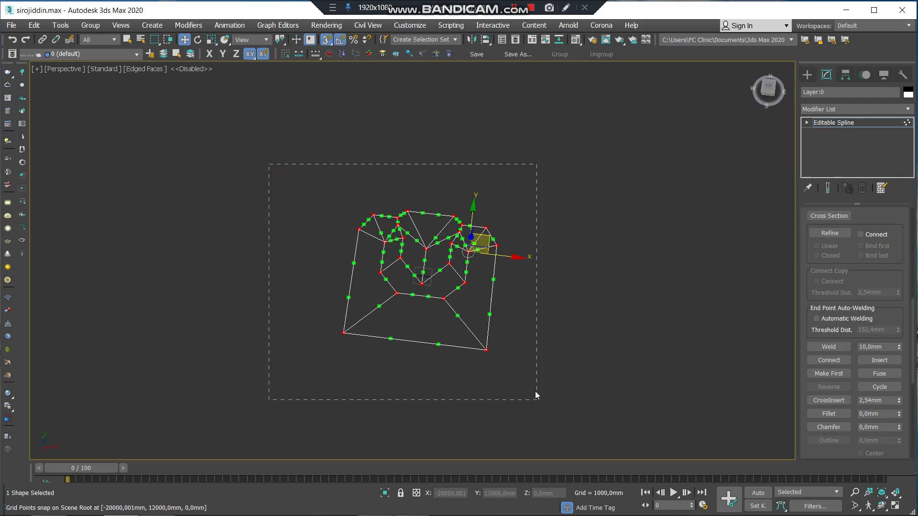
pyautogui.rightClick(333, 234)
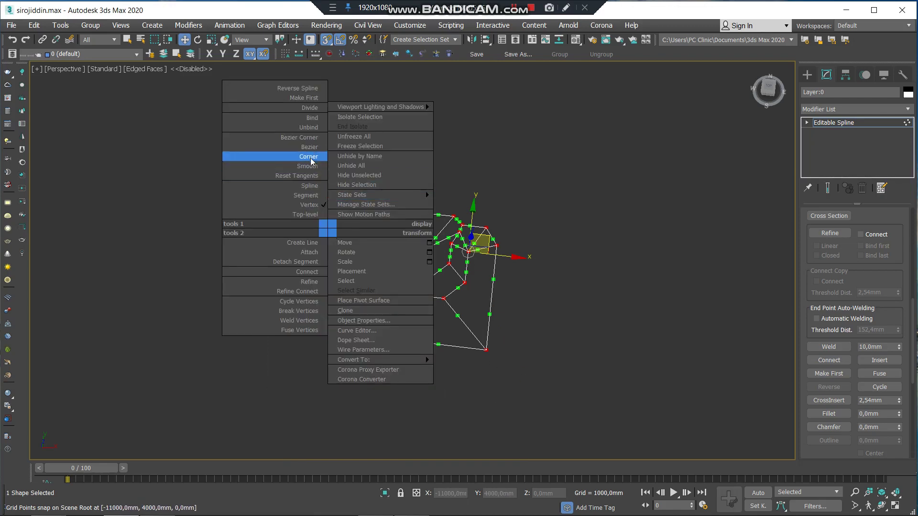
pyautogui.click(310, 158)
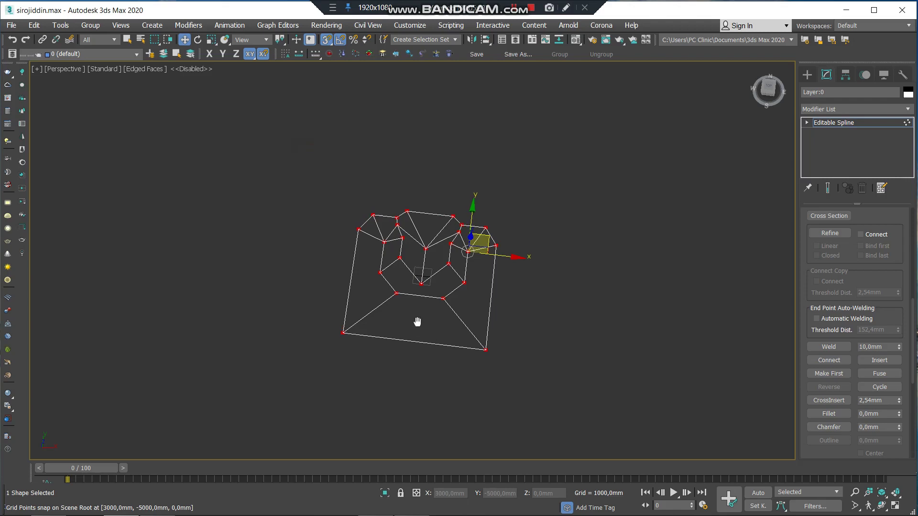
pyautogui.moveTo(417, 321); pyautogui.dragTo(431, 299, button='middle')
pyautogui.scroll(3, 430, 298)
pyautogui.scroll(2, 430, 297)
pyautogui.scroll(-2, 430, 298)
pyautogui.moveTo(431, 298)
pyautogui.keyDown('alt'); pyautogui.mouseDown(button='middle')
pyautogui.moveTo(443, 277)
pyautogui.moveTo(431, 234)
pyautogui.moveTo(469, 227)
pyautogui.moveTo(346, 279)
pyautogui.moveTo(388, 279)
pyautogui.mouseUp(button='middle'); pyautogui.keyUp('alt')
pyautogui.moveTo(363, 333)
pyautogui.keyDown('alt'); pyautogui.mouseDown(button='middle')
pyautogui.moveTo(386, 330)
pyautogui.moveTo(378, 307)
pyautogui.mouseUp(button='middle'); pyautogui.keyUp('alt')
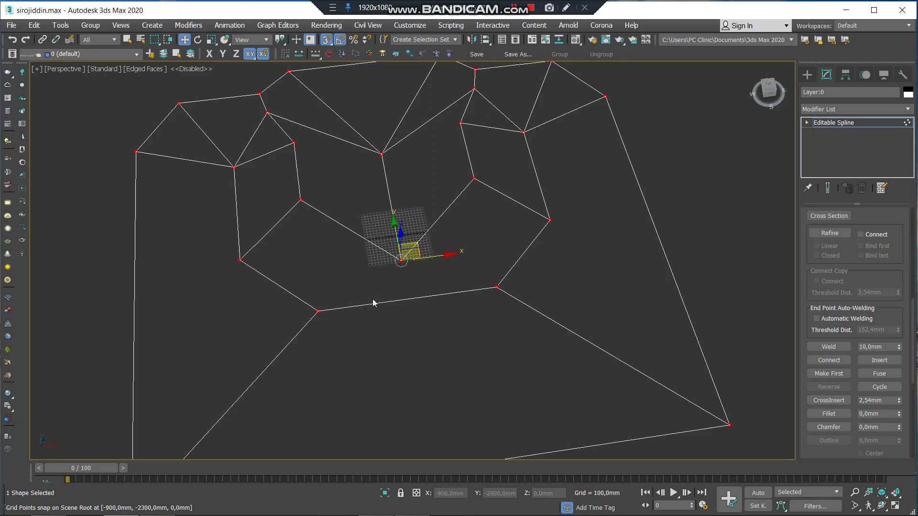
# Return to Top view, select the front ridge's left-end vertex, and bring up AutoCAD
pyautogui.press('t')
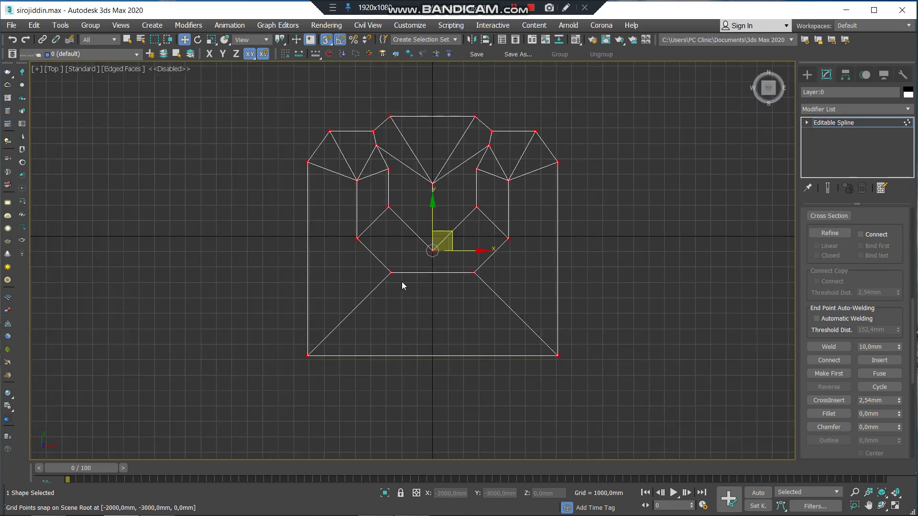
pyautogui.scroll(3, 401, 282)
pyautogui.scroll(-1, 402, 281)
pyautogui.scroll(2, 530, 265)
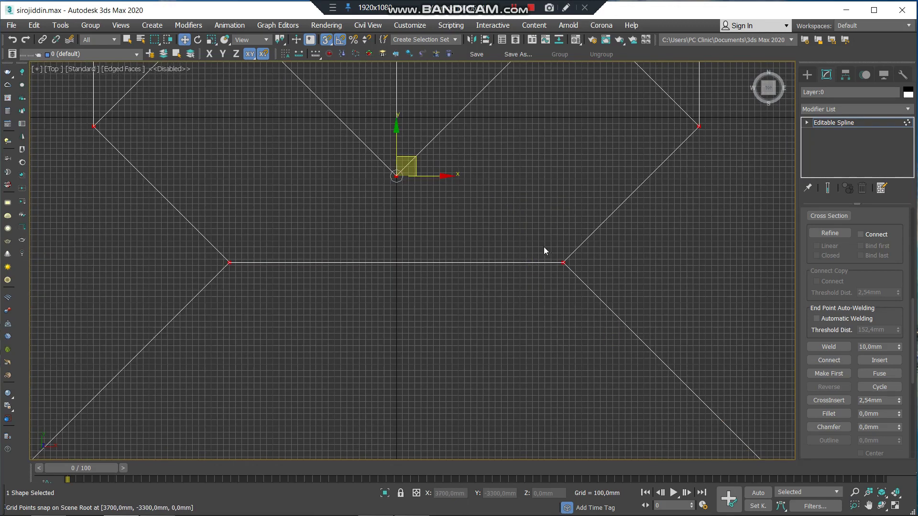
pyautogui.scroll(-5, 349, 290)
pyautogui.scroll(-1, 375, 293)
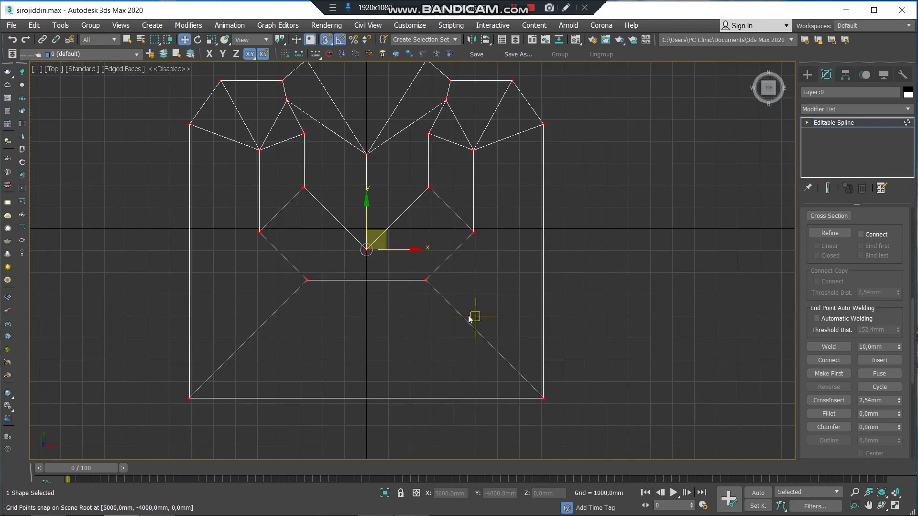
pyautogui.click(308, 280)
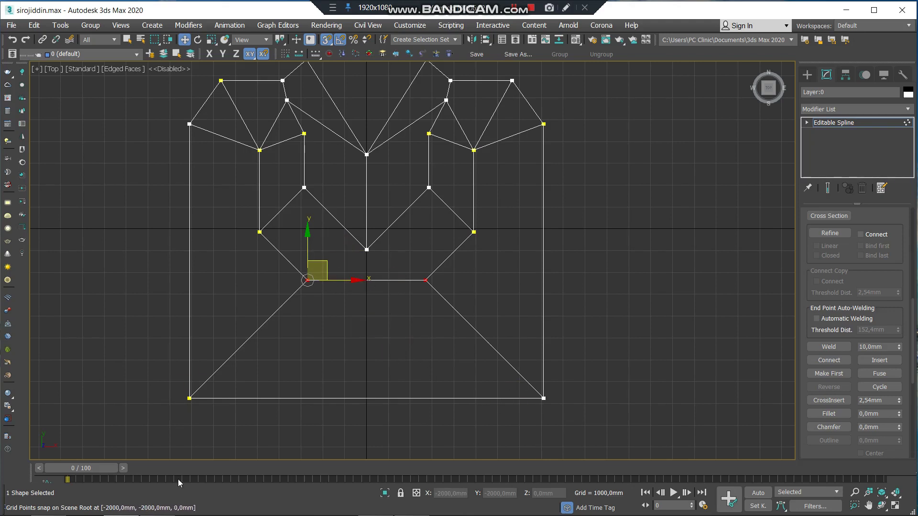
pyautogui.click(155, 511)
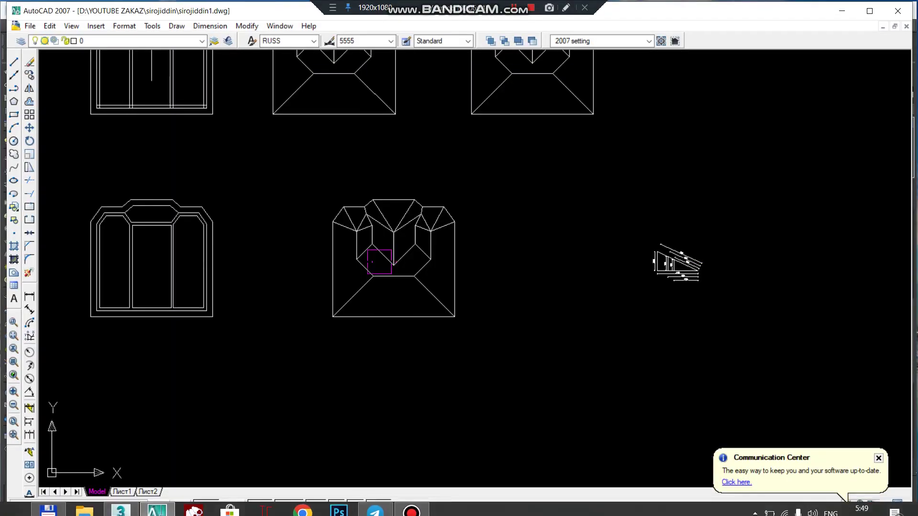
pyautogui.scroll(3, 420, 222)
pyautogui.scroll(2, 420, 222)
pyautogui.scroll(-2, 328, 318)
pyautogui.scroll(-3, 349, 258)
pyautogui.scroll(3, 333, 314)
pyautogui.scroll(2, 369, 296)
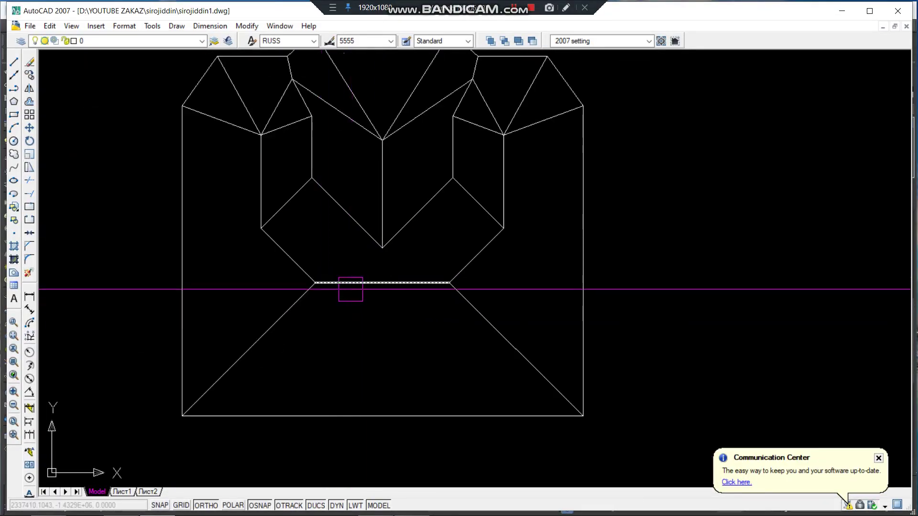
pyautogui.click(350, 289)
pyautogui.click(449, 283)
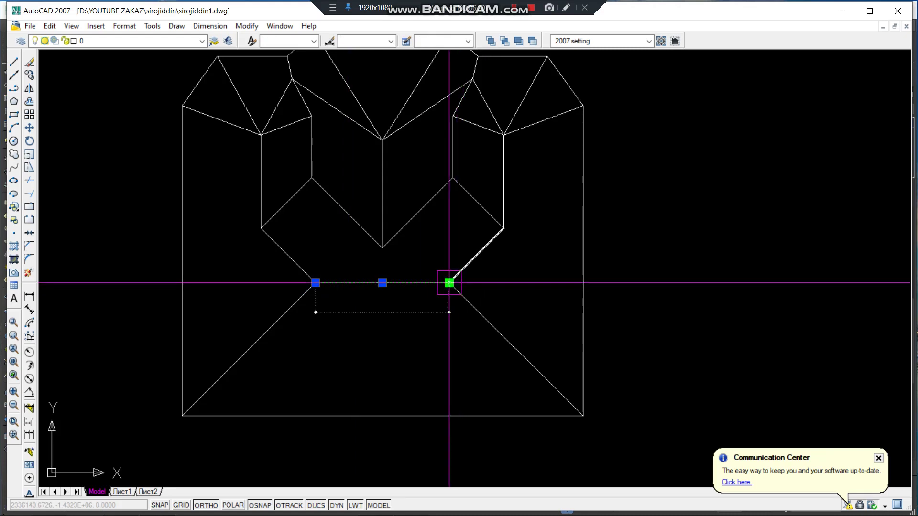
pyautogui.scroll(3, 449, 288)
pyautogui.scroll(-5, 306, 309)
pyautogui.moveTo(362, 278); pyautogui.dragTo(415, 241, button='middle')
pyautogui.scroll(1, 361, 287)
pyautogui.press('Escape')
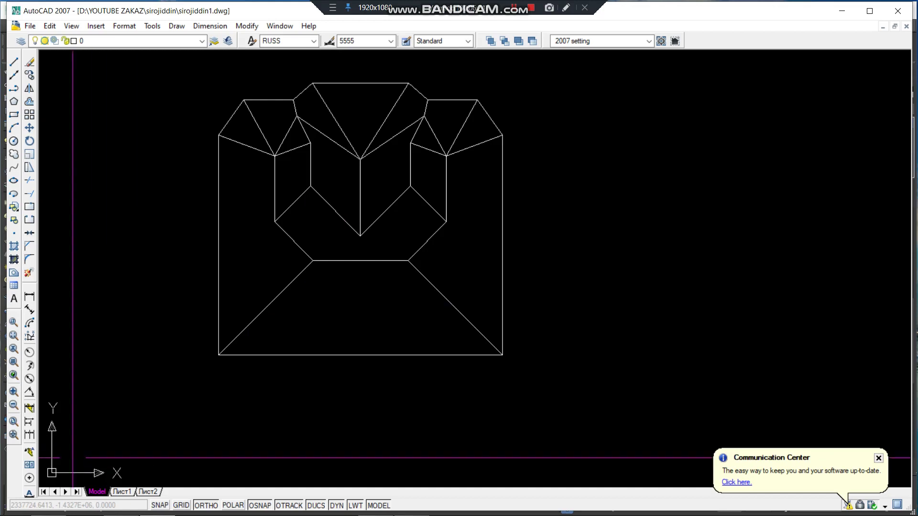
pyautogui.click(31, 297)
pyautogui.click(335, 260)
pyautogui.click(334, 355)
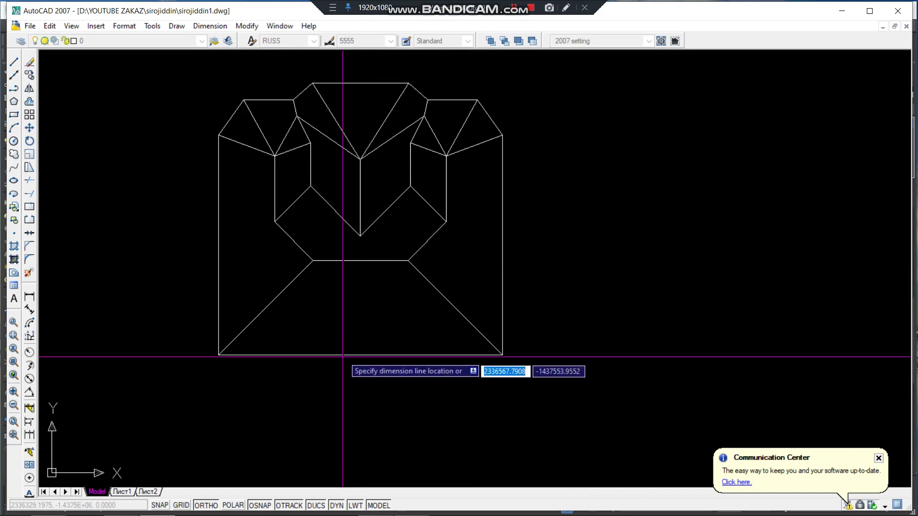
pyautogui.scroll(3, 340, 324)
pyautogui.click(340, 311)
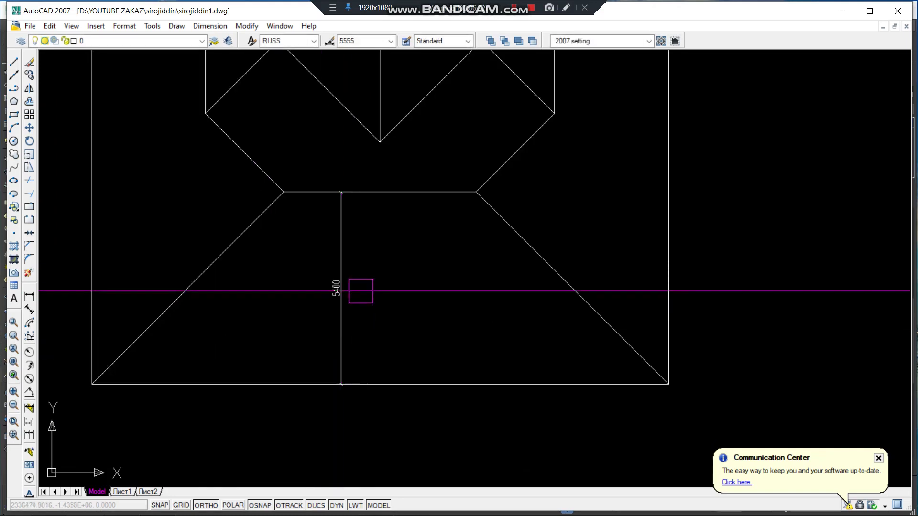
pyautogui.scroll(3, 352, 294)
pyautogui.scroll(-2, 376, 231)
pyautogui.scroll(-2, 376, 232)
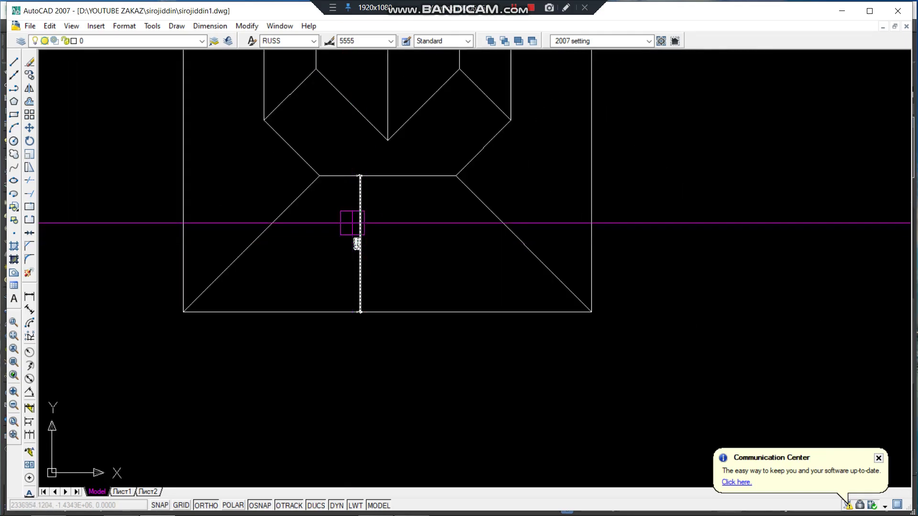
pyautogui.click(351, 221)
pyautogui.press('Delete')
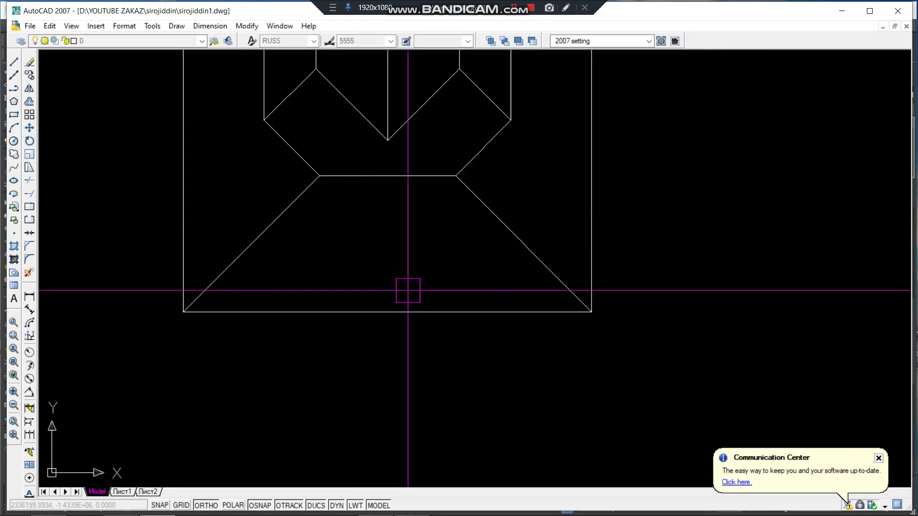
pyautogui.scroll(-3, 447, 274)
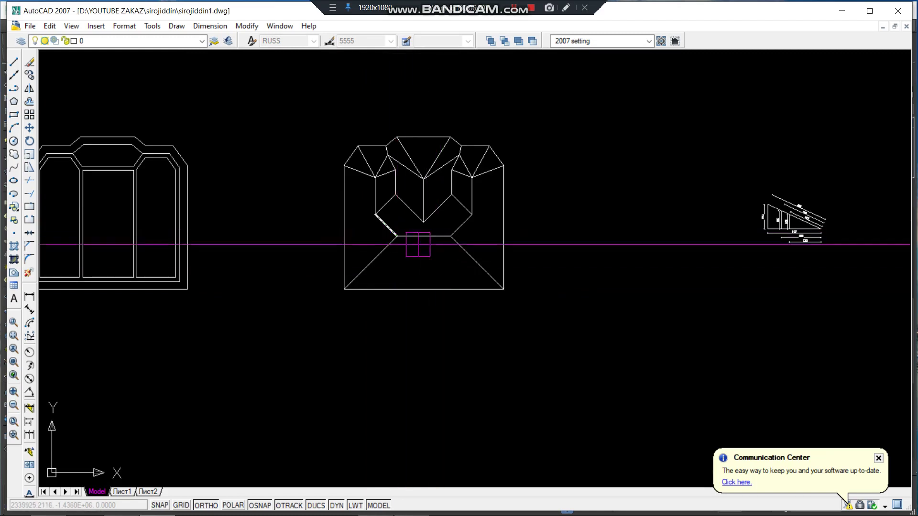
# Zoom onto the slope triangle and inspect its 5400 base dimension and sloped edge
pyautogui.scroll(2, 358, 227)
pyautogui.moveTo(545, 262); pyautogui.dragTo(357, 263, button='middle')
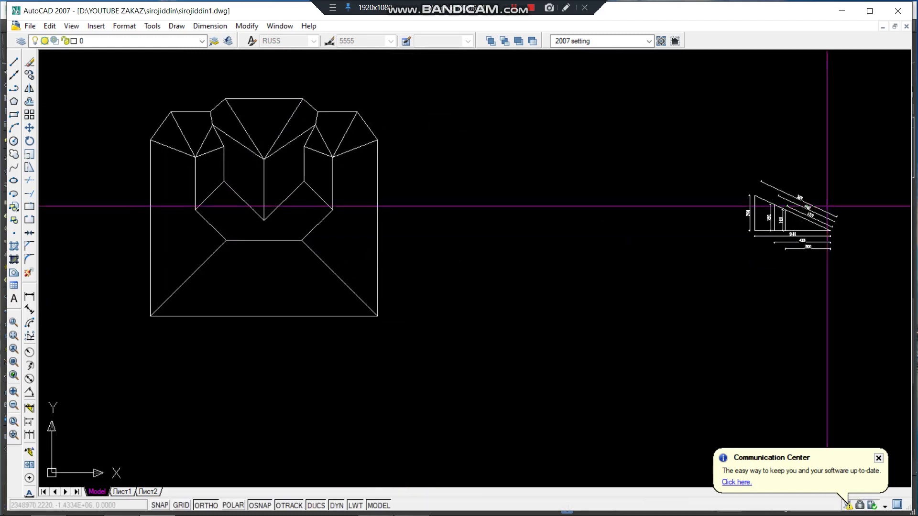
pyautogui.scroll(5, 826, 205)
pyautogui.scroll(1, 827, 206)
pyautogui.scroll(1, 908, 163)
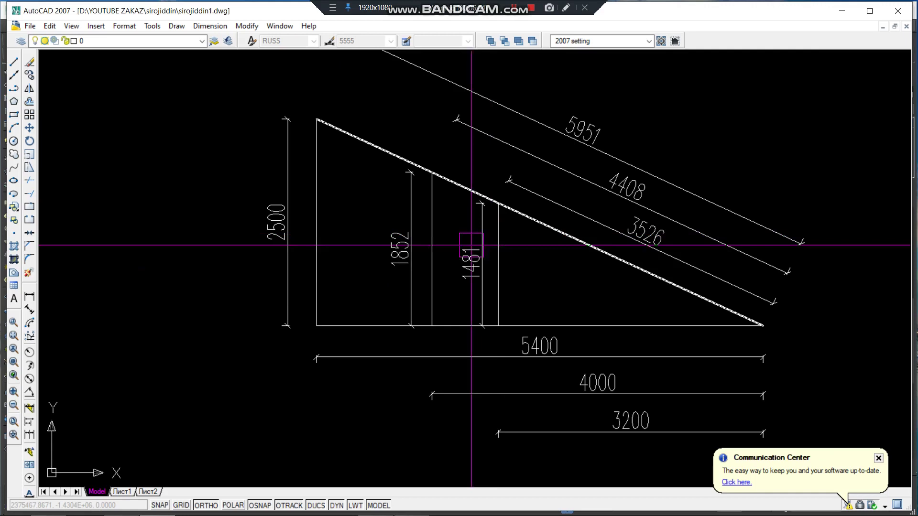
pyautogui.click(476, 355)
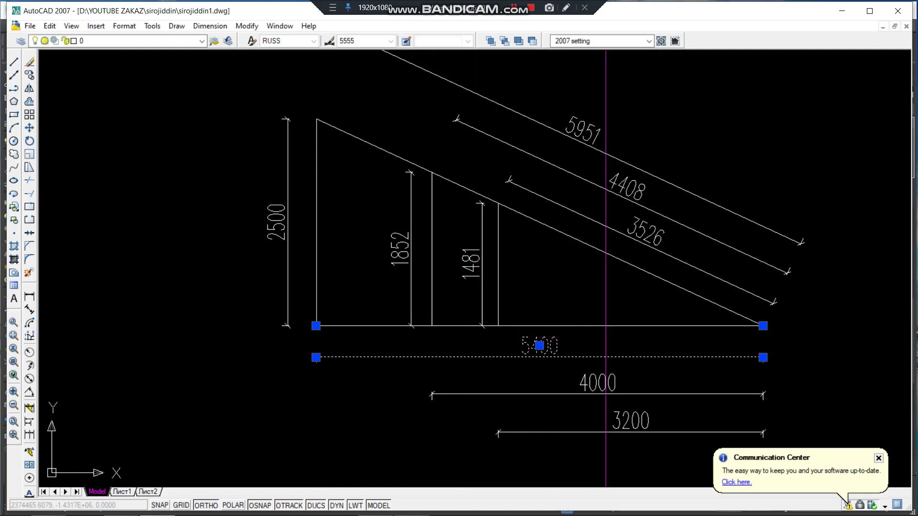
pyautogui.press('Escape')
pyautogui.click(605, 257)
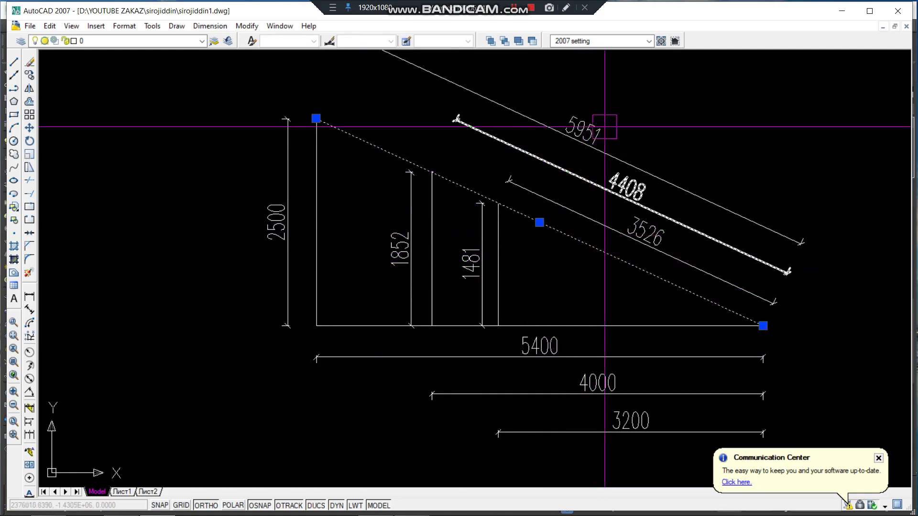
# Review the triangle's 2500 and 1852 heights, then zoom out to show the roof plan beside it
pyautogui.scroll(3, 605, 127)
pyautogui.scroll(-1, 587, 139)
pyautogui.scroll(-2, 587, 139)
pyautogui.scroll(3, 597, 150)
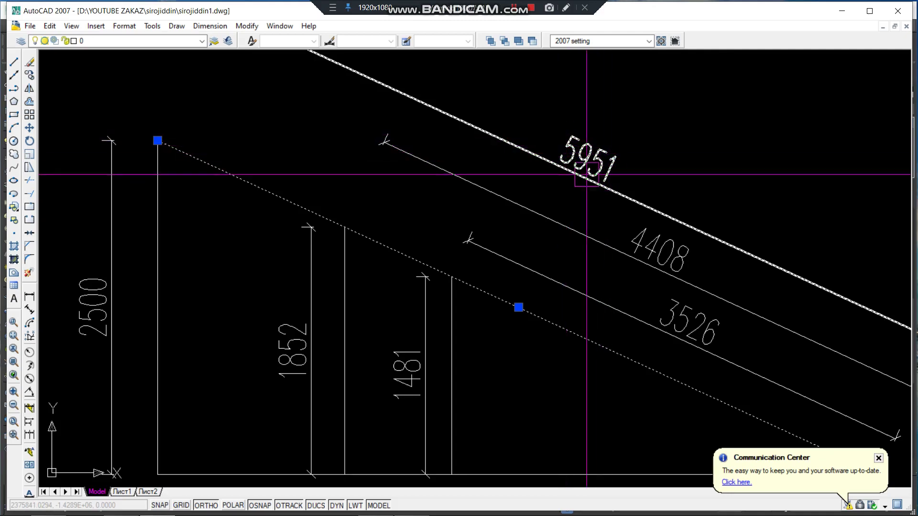
pyautogui.scroll(-3, 584, 177)
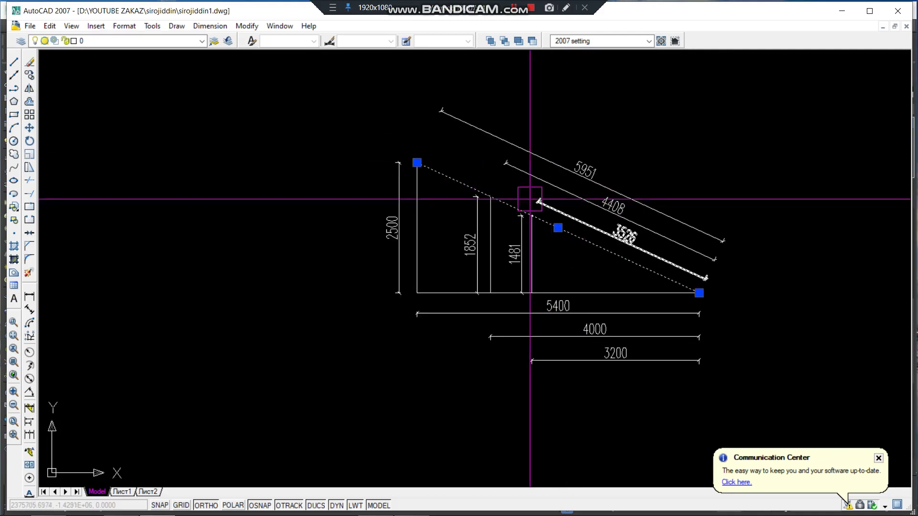
pyautogui.press('Escape')
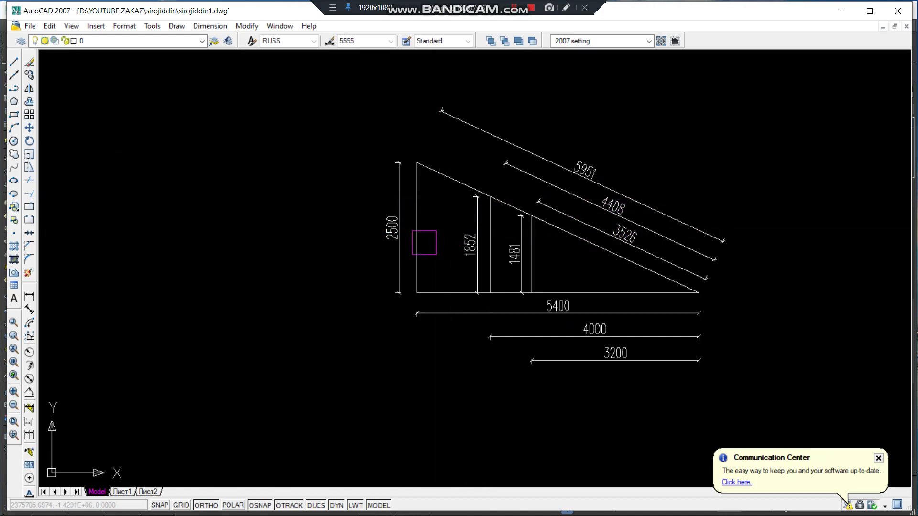
pyautogui.scroll(5, 402, 247)
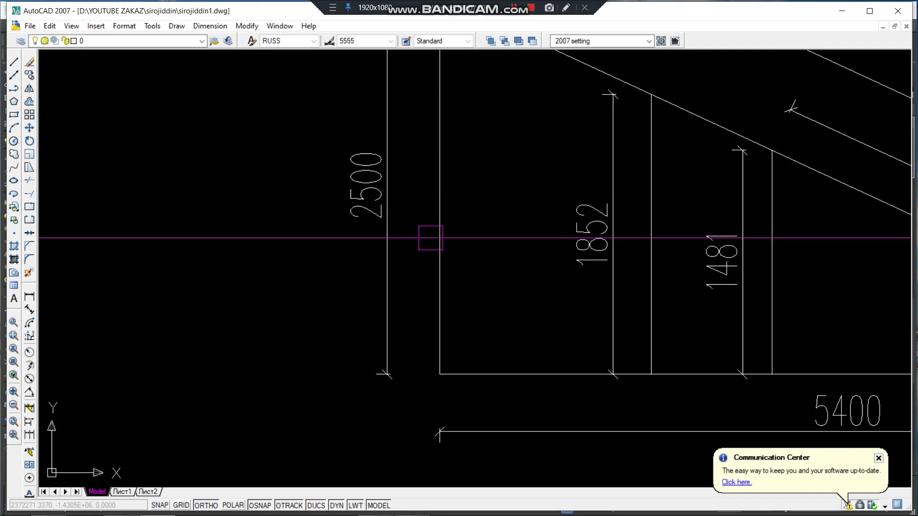
pyautogui.moveTo(442, 268); pyautogui.dragTo(469, 289, button='middle')
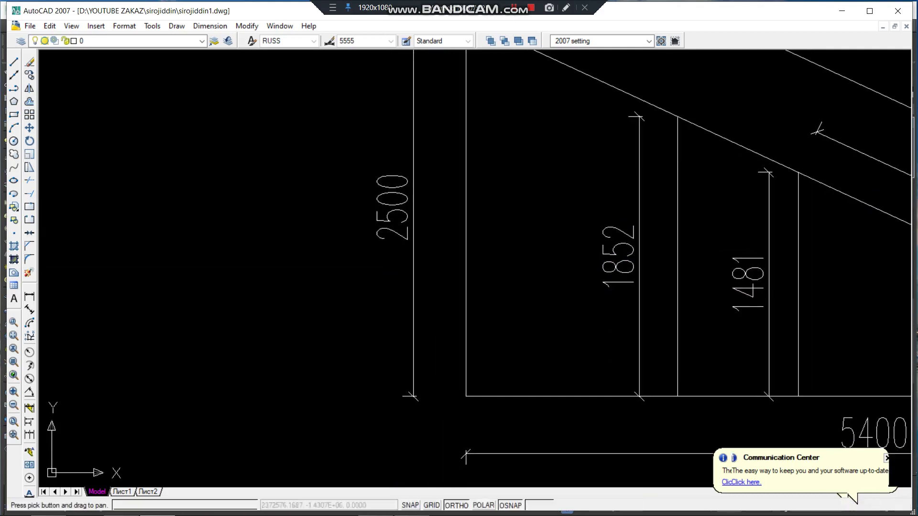
pyautogui.scroll(-2, 452, 367)
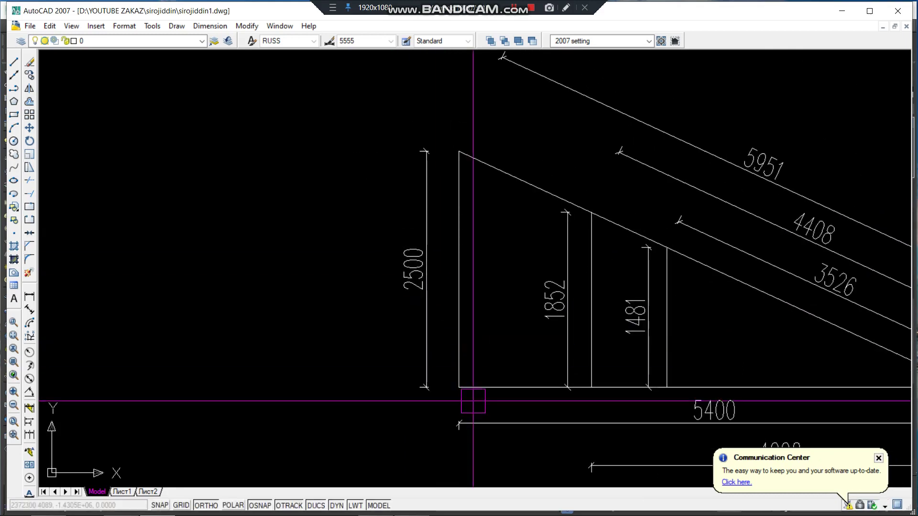
pyautogui.moveTo(487, 193); pyautogui.dragTo(502, 175, button='middle')
pyautogui.scroll(-2, 603, 198)
pyautogui.scroll(-2, 603, 199)
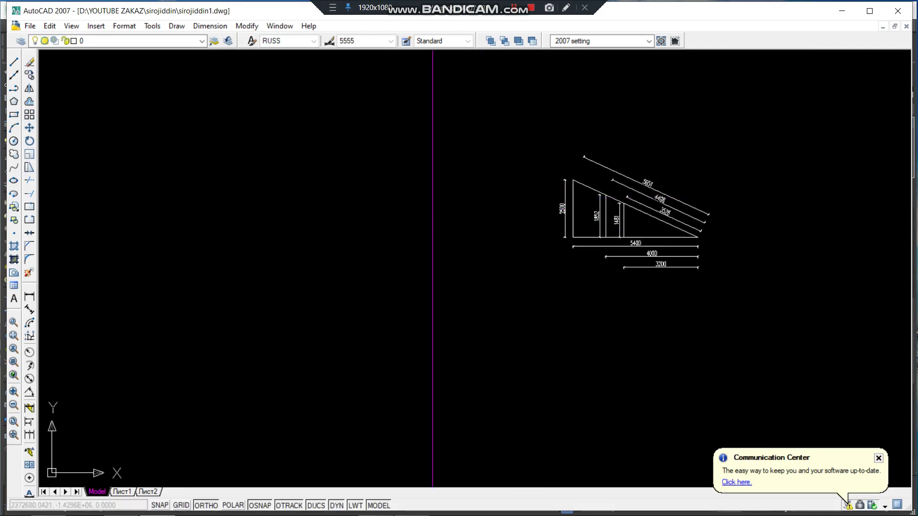
pyautogui.scroll(-3, 411, 258)
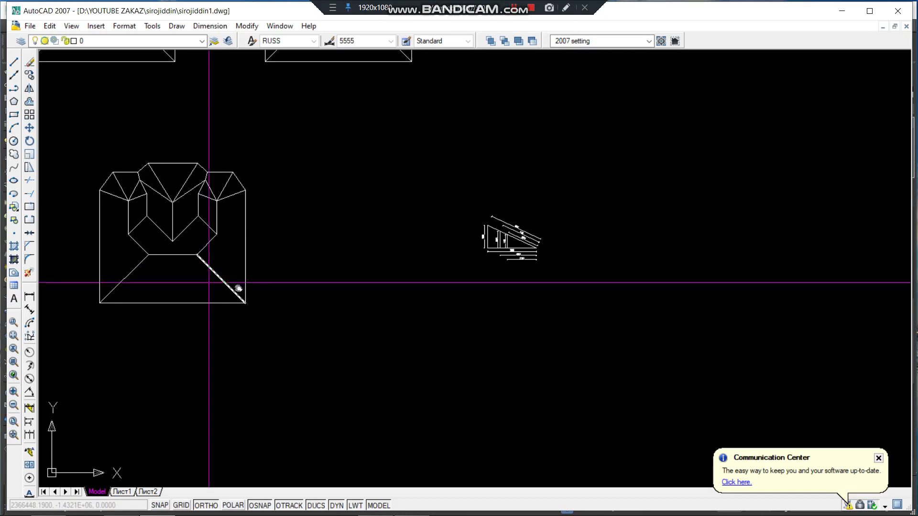
pyautogui.moveTo(204, 281); pyautogui.dragTo(278, 275, button='middle')
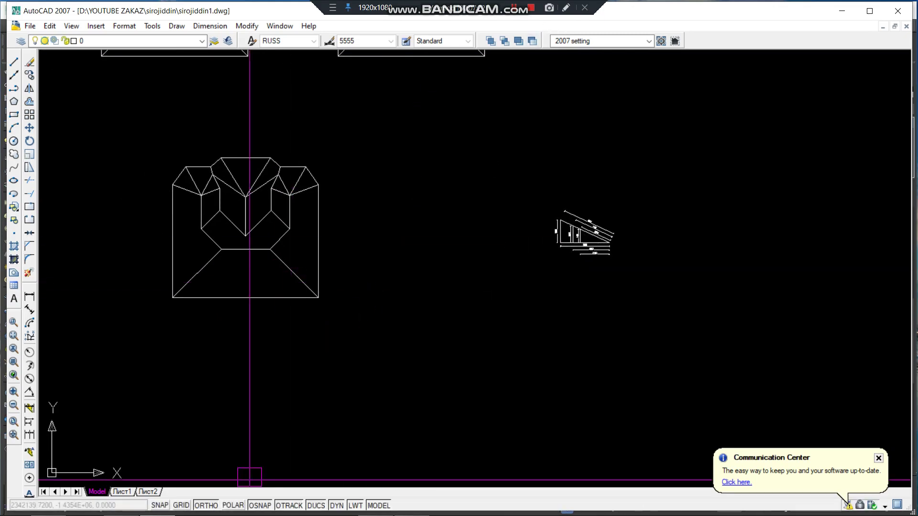
# Inspect the roof spline's raised peak in 3ds Max from the Left and Perspective views
pyautogui.moveTo(249, 514)
pyautogui.click(119, 511)
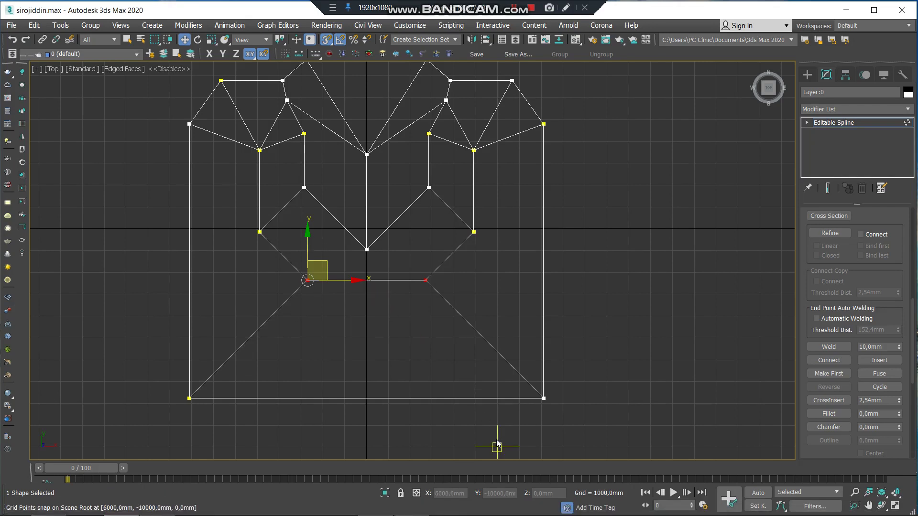
pyautogui.press('l')
pyautogui.scroll(1, 424, 373)
pyautogui.scroll(2, 424, 372)
pyautogui.scroll(-1, 428, 366)
pyautogui.scroll(-2, 429, 367)
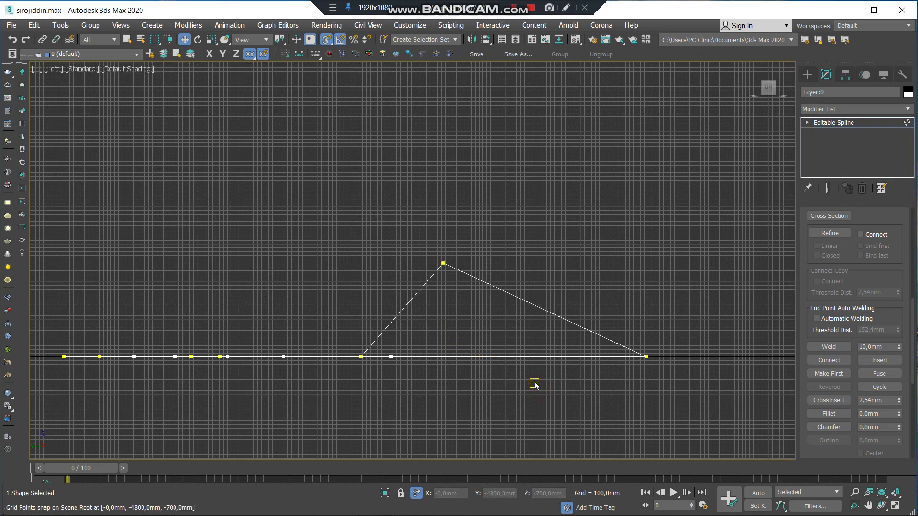
pyautogui.press('p')
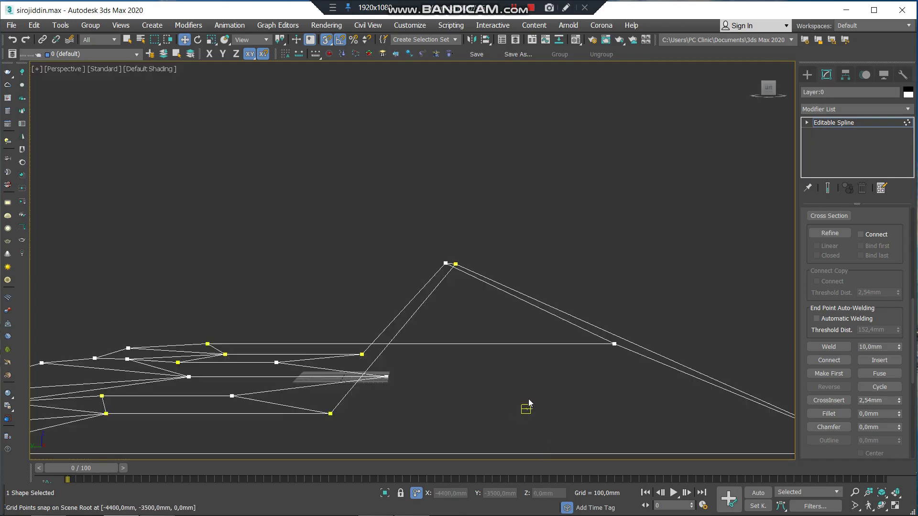
pyautogui.moveTo(504, 424)
pyautogui.keyDown('alt'); pyautogui.mouseDown(button='middle')
pyautogui.moveTo(567, 356)
pyautogui.moveTo(609, 359)
pyautogui.moveTo(569, 363)
pyautogui.moveTo(553, 376)
pyautogui.moveTo(601, 367)
pyautogui.moveTo(553, 379)
pyautogui.moveTo(539, 371)
pyautogui.mouseUp(button='middle'); pyautogui.keyUp('alt')
pyautogui.scroll(-3, 540, 371)
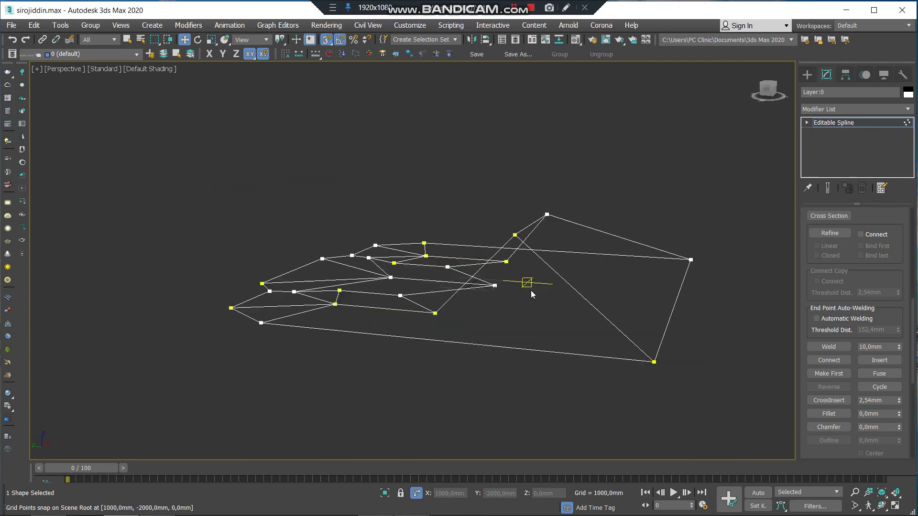
pyautogui.moveTo(551, 280)
pyautogui.keyDown('alt'); pyautogui.mouseDown(button='middle')
pyautogui.moveTo(519, 278)
pyautogui.moveTo(483, 306)
pyautogui.moveTo(490, 328)
pyautogui.moveTo(448, 322)
pyautogui.mouseUp(button='middle'); pyautogui.keyUp('alt')
pyautogui.scroll(3, 467, 322)
# In the Top view, window-select the spline's four inner corner vertices
pyautogui.press('t')
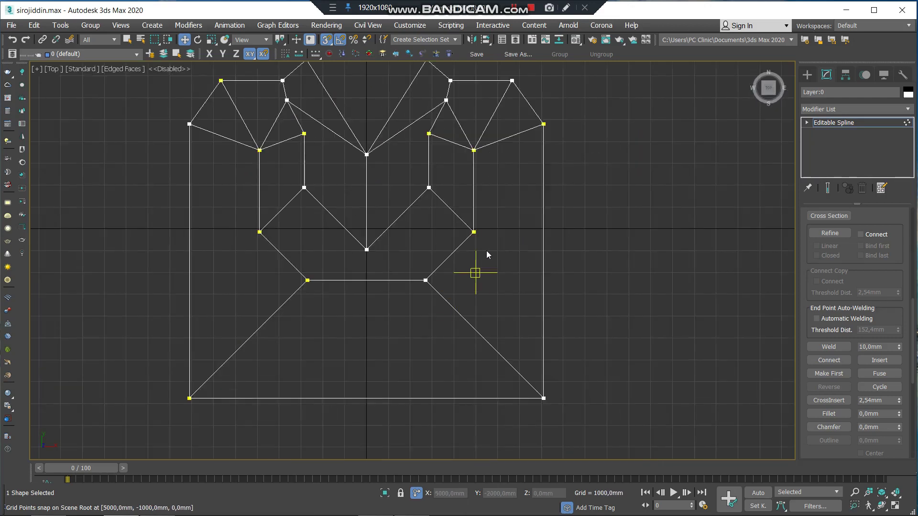
pyautogui.scroll(-2, 512, 281)
pyautogui.scroll(2, 590, 338)
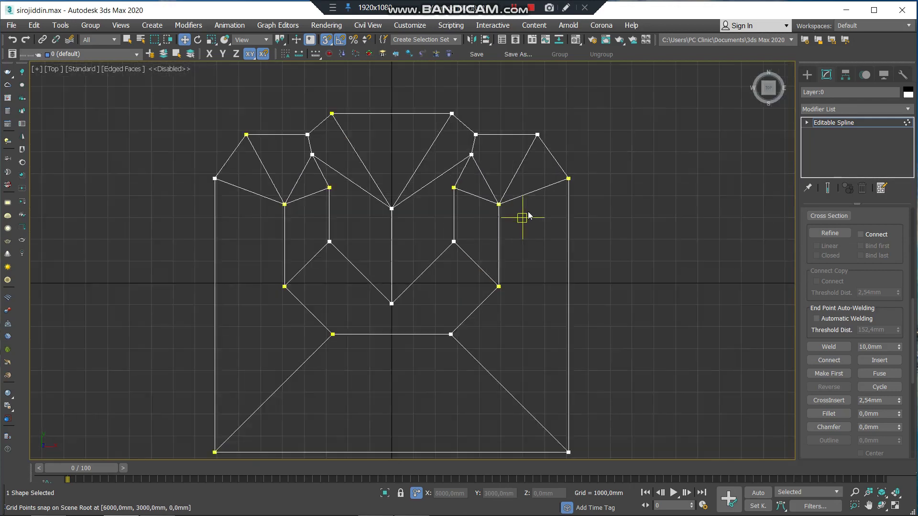
pyautogui.scroll(2, 528, 211)
pyautogui.moveTo(468, 337); pyautogui.dragTo(468, 337)
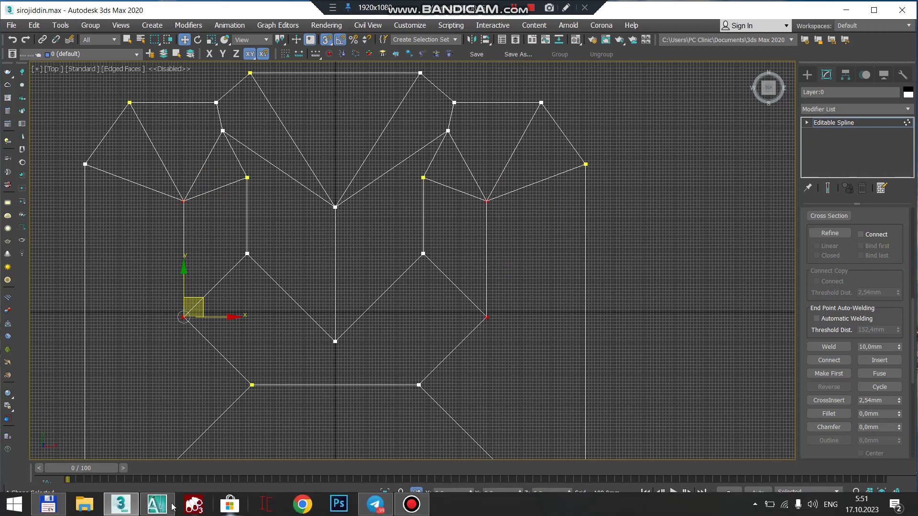
# In AutoCAD, dimension across the roof plan's right wing with DIMLINEAR, reading 3200
pyautogui.click(157, 505)
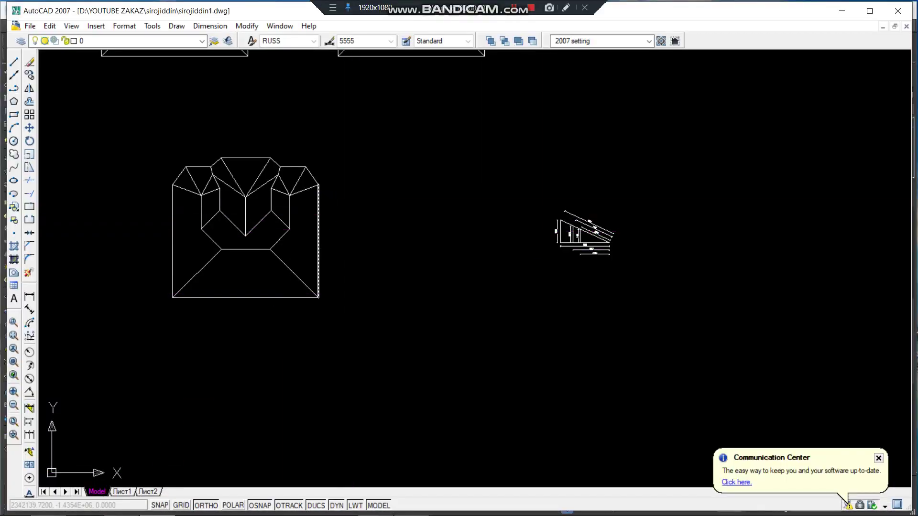
pyautogui.scroll(5, 255, 216)
pyautogui.moveTo(327, 260); pyautogui.dragTo(325, 334, button='middle')
pyautogui.scroll(2, 424, 261)
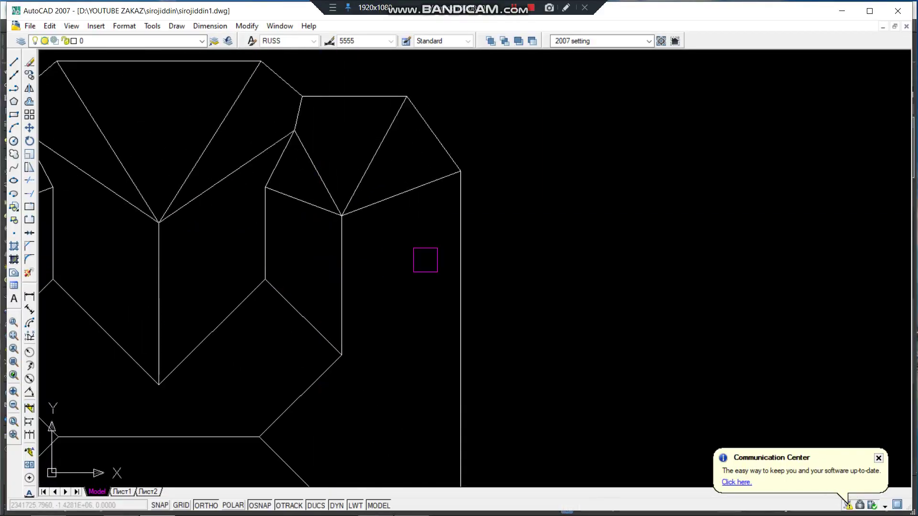
pyautogui.click(31, 297)
pyautogui.click(460, 276)
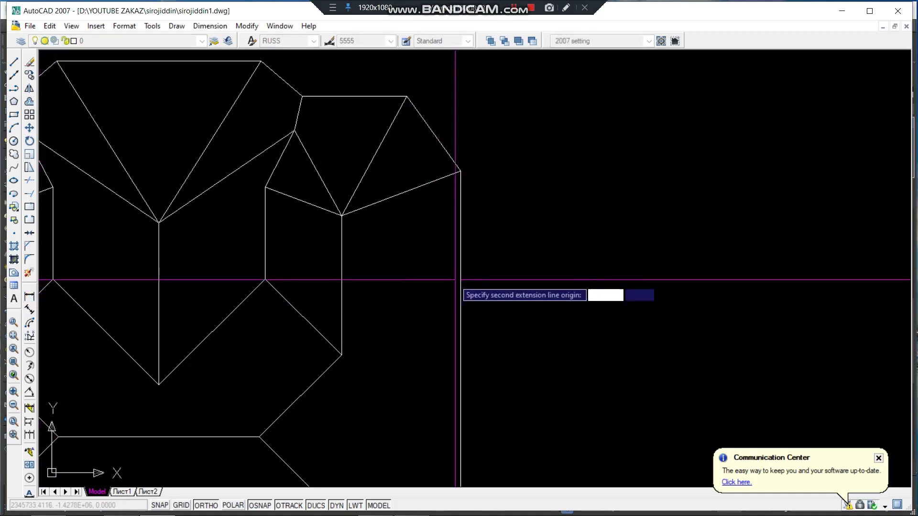
pyautogui.click(342, 286)
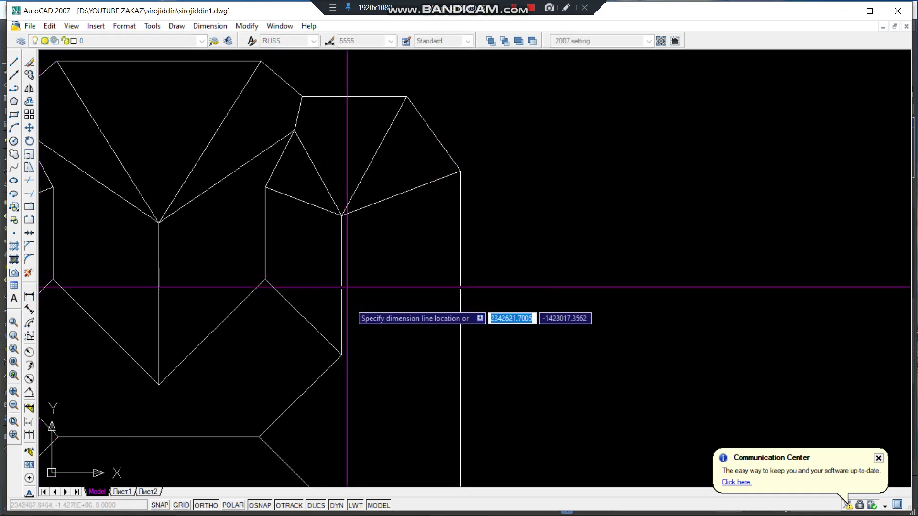
pyautogui.click(365, 337)
# Zoom back out to the whole roof plan and select the temporary 3200 dimension
pyautogui.scroll(6, 401, 331)
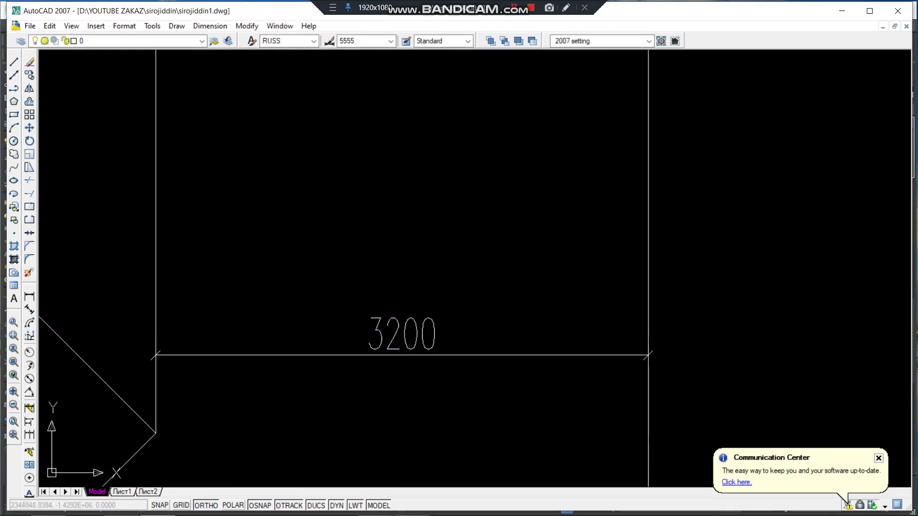
pyautogui.click(402, 333)
pyautogui.scroll(-8, 452, 309)
pyautogui.scroll(-2, 536, 325)
pyautogui.moveTo(536, 325); pyautogui.dragTo(424, 303, button='middle')
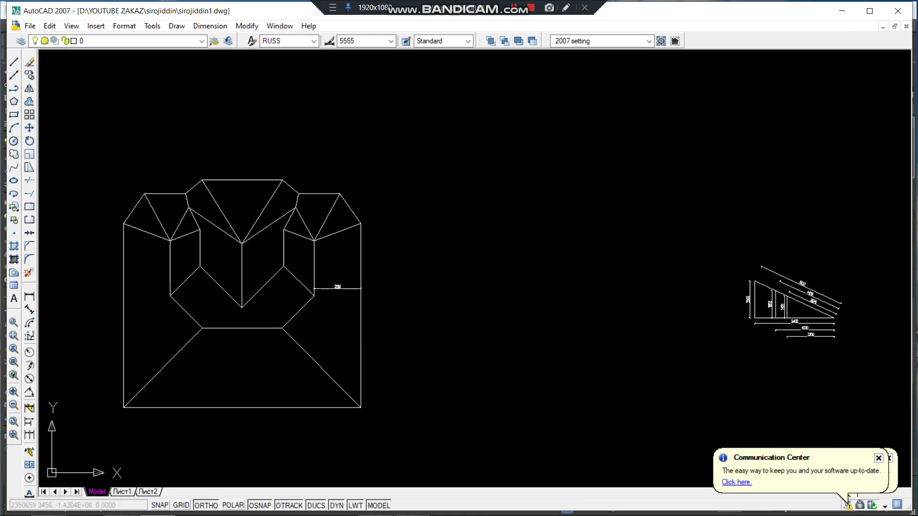
pyautogui.click(347, 291)
# Delete the temporary 3200 dimension and centre the view on the slope triangle
pyautogui.press('Delete')
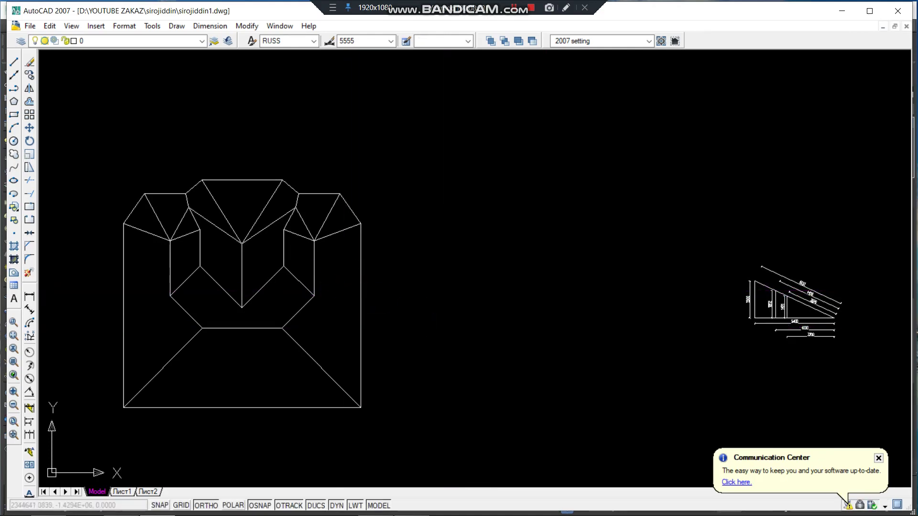
pyautogui.scroll(2, 845, 321)
pyautogui.moveTo(845, 320); pyautogui.dragTo(560, 351, button='middle')
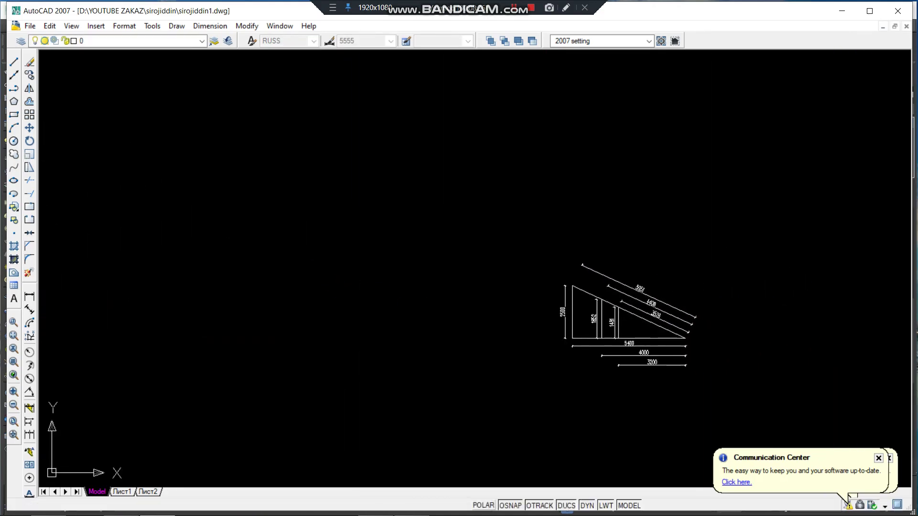
pyautogui.scroll(2, 560, 352)
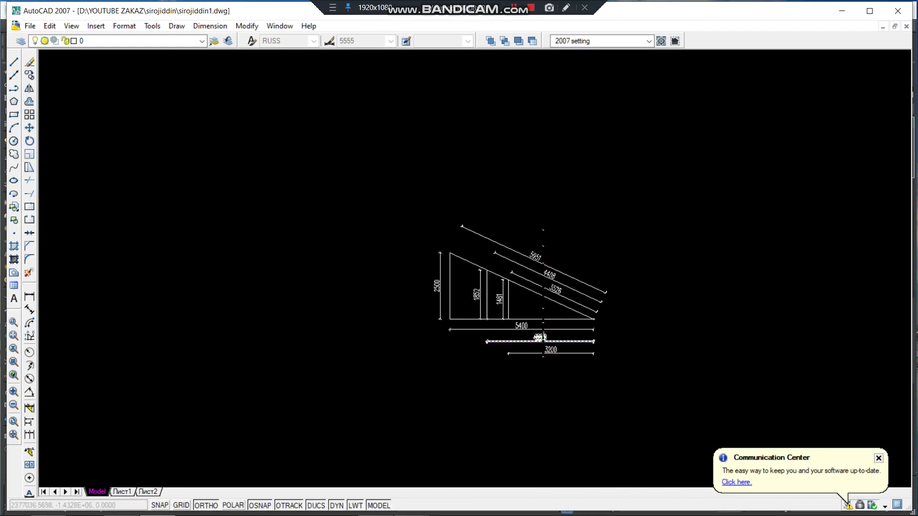
pyautogui.scroll(6, 569, 368)
pyautogui.click(575, 382)
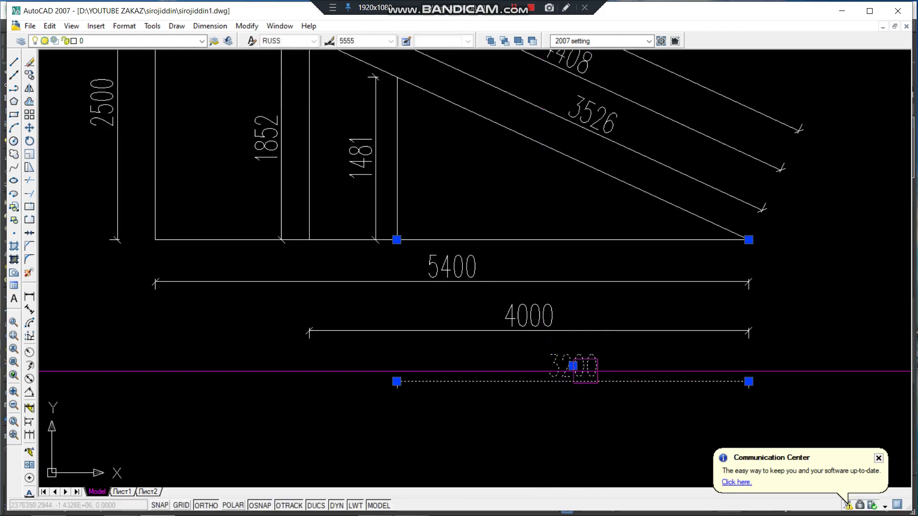
pyautogui.moveTo(449, 237); pyautogui.dragTo(435, 291, button='middle')
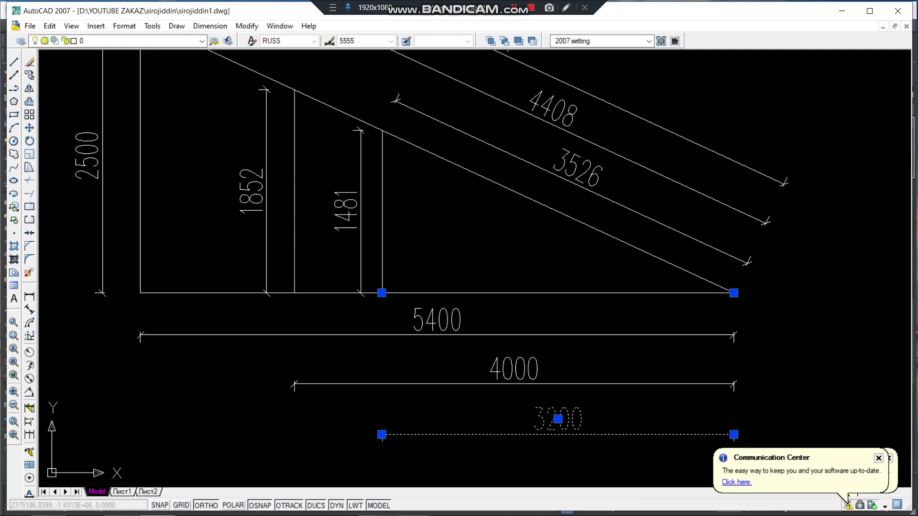
pyautogui.press('Escape')
# Select the triangle's vertical line at the 1481 height and review the 1481 measurement
pyautogui.click(382, 215)
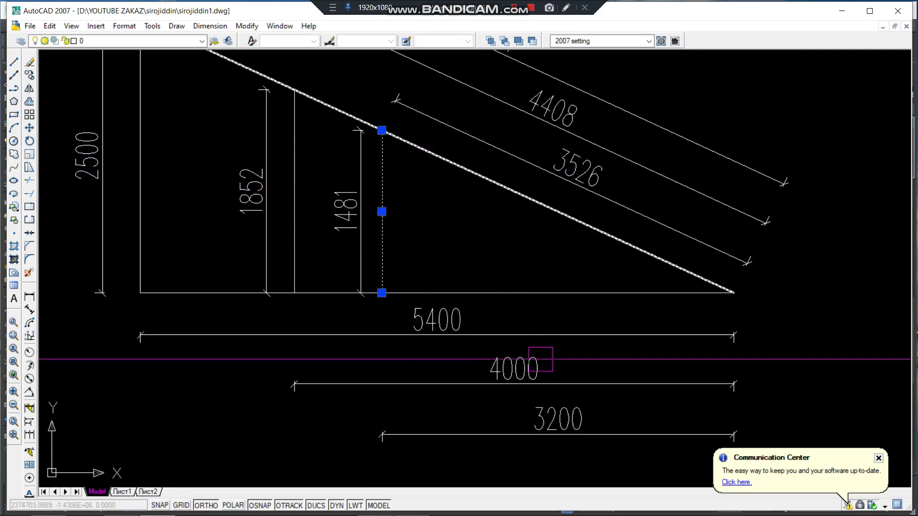
pyautogui.scroll(2, 586, 159)
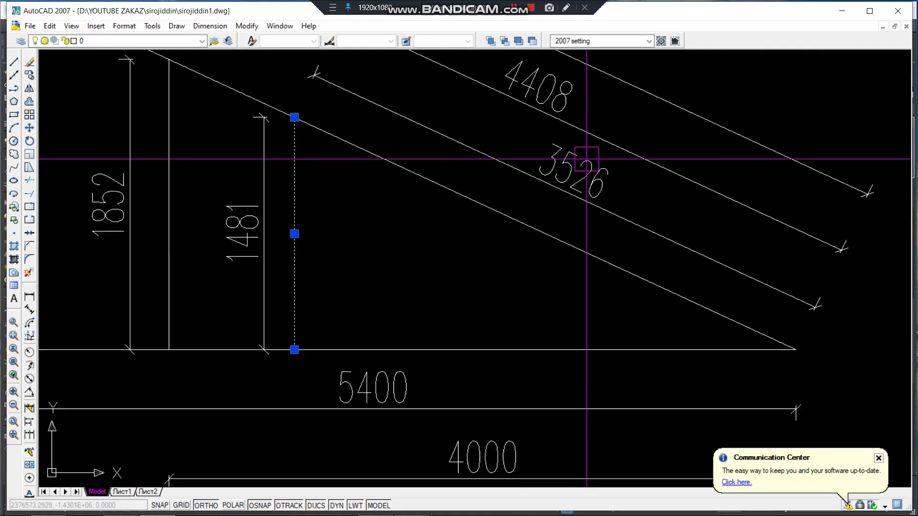
pyautogui.scroll(2, 586, 160)
pyautogui.scroll(-3, 579, 159)
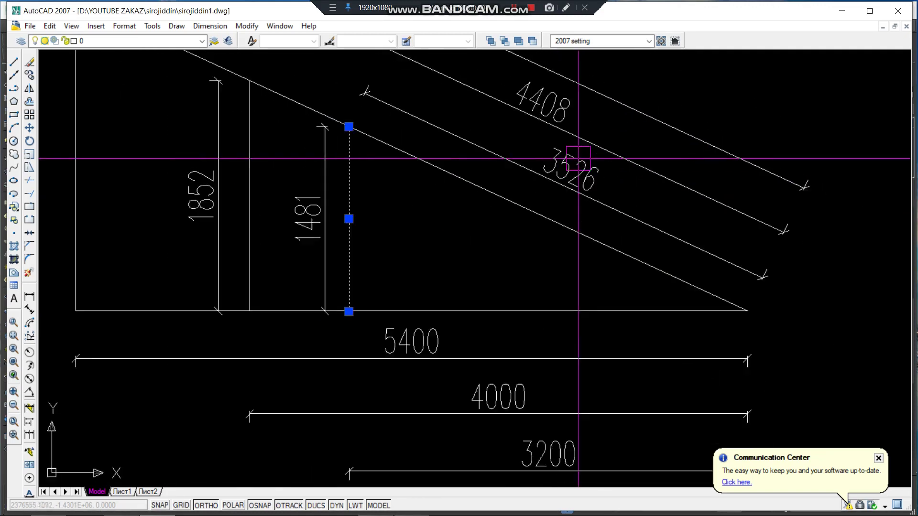
pyautogui.scroll(2, 579, 158)
pyautogui.scroll(-2, 452, 205)
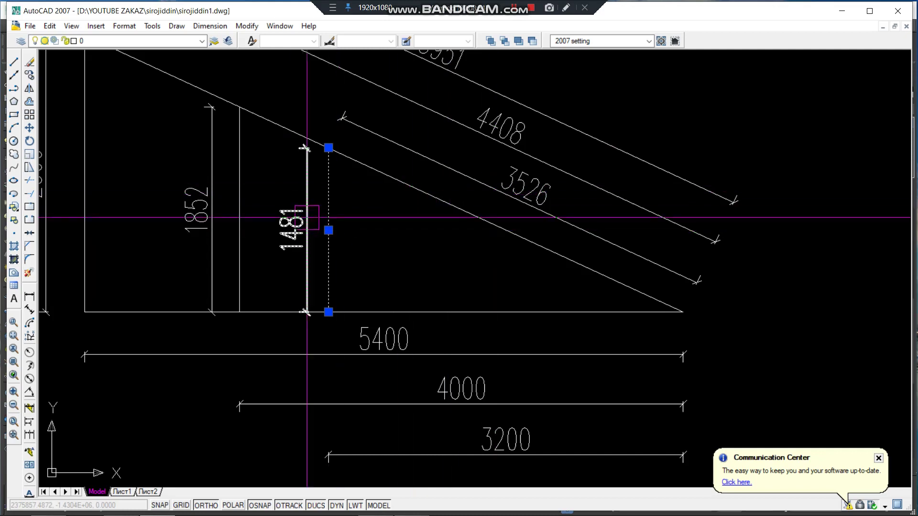
pyautogui.scroll(1, 300, 240)
pyautogui.scroll(1, 299, 240)
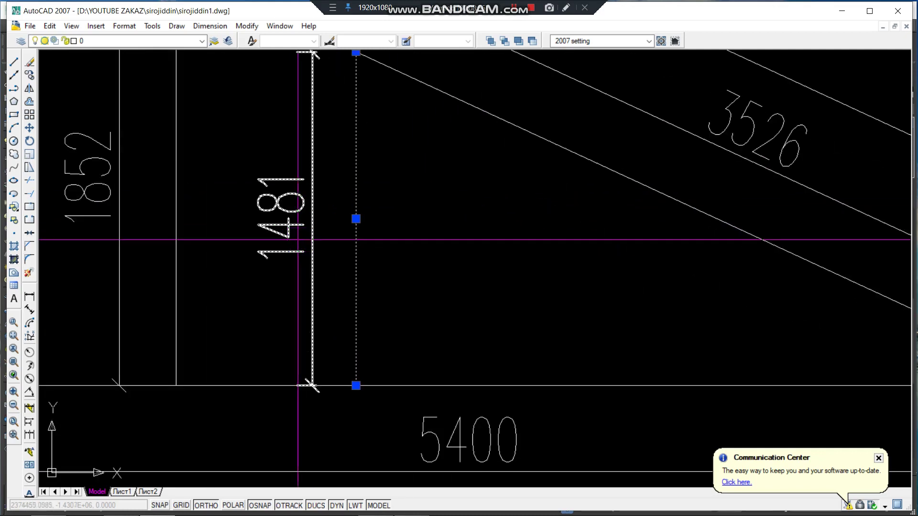
pyautogui.moveTo(320, 236); pyautogui.dragTo(331, 264, button='middle')
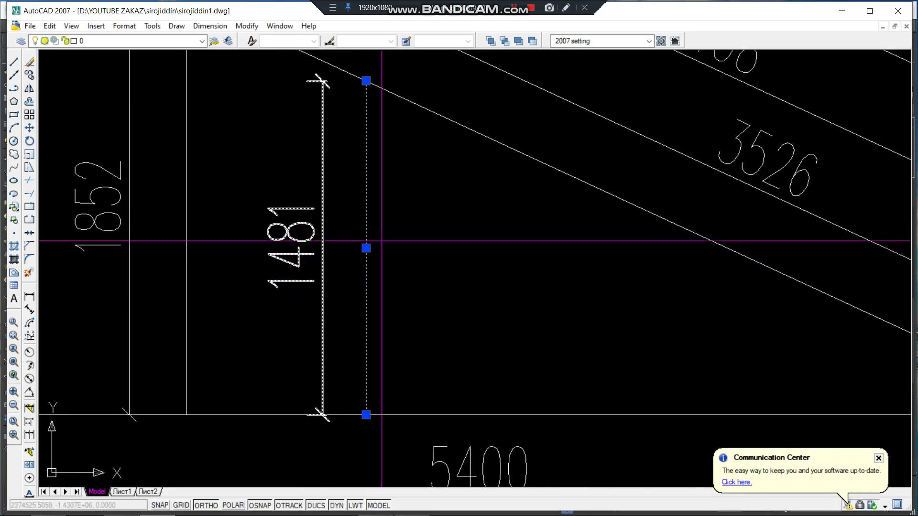
pyautogui.scroll(-1, 381, 242)
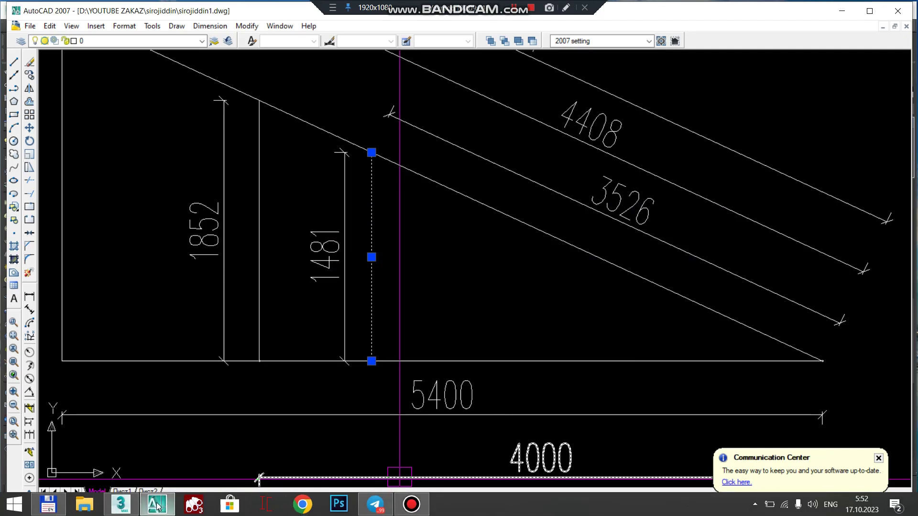
pyautogui.click(134, 510)
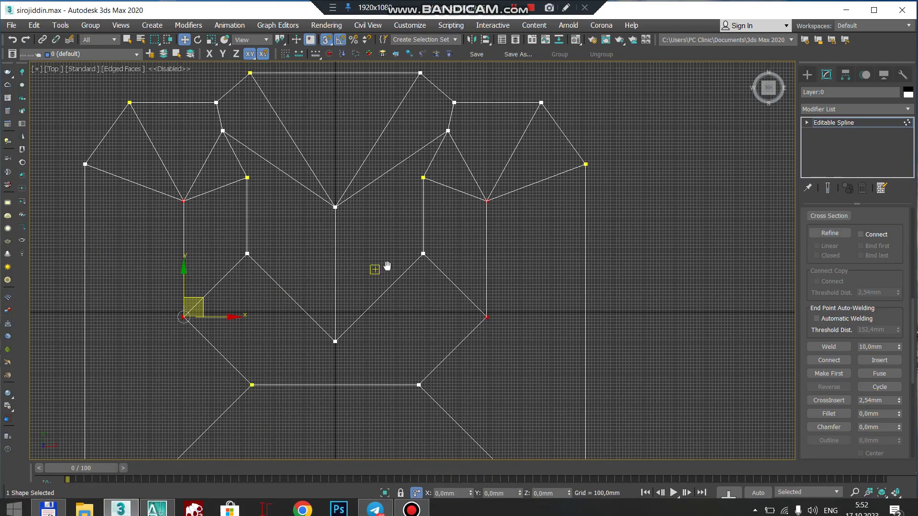
# Raise the selected inner vertices to Y 14 in the Left view, then deselect them
pyautogui.moveTo(385, 264); pyautogui.dragTo(342, 174, button='middle')
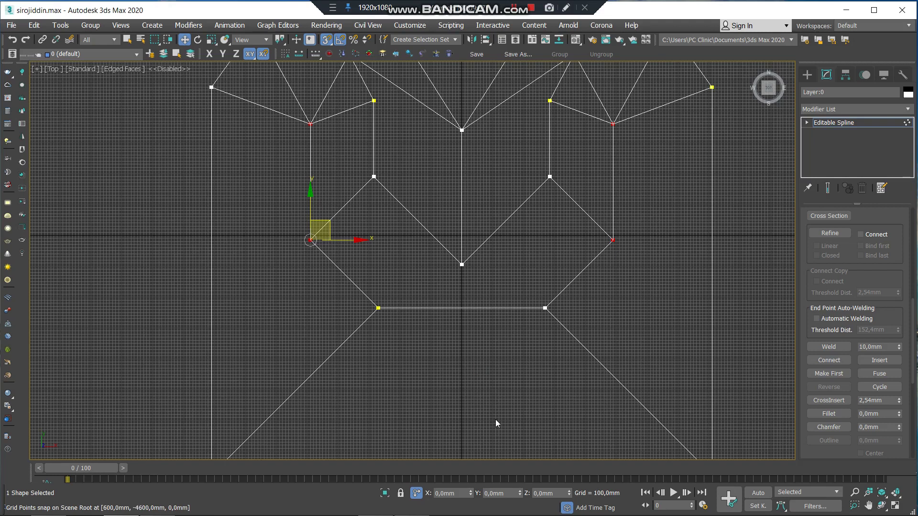
pyautogui.press('l')
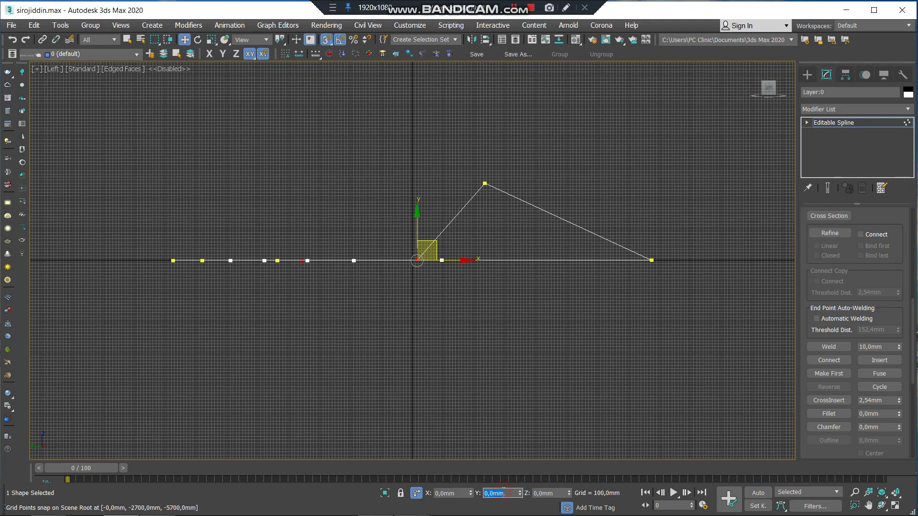
pyautogui.write('14')
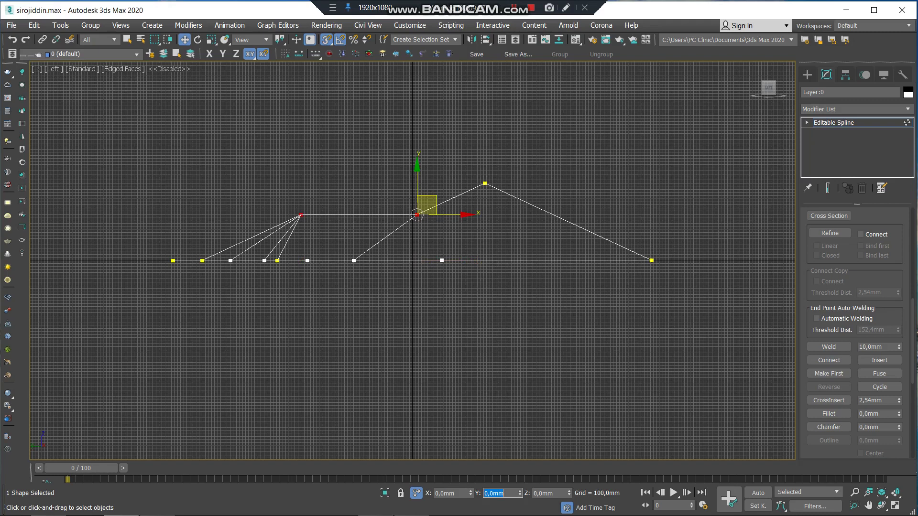
pyautogui.click(466, 288)
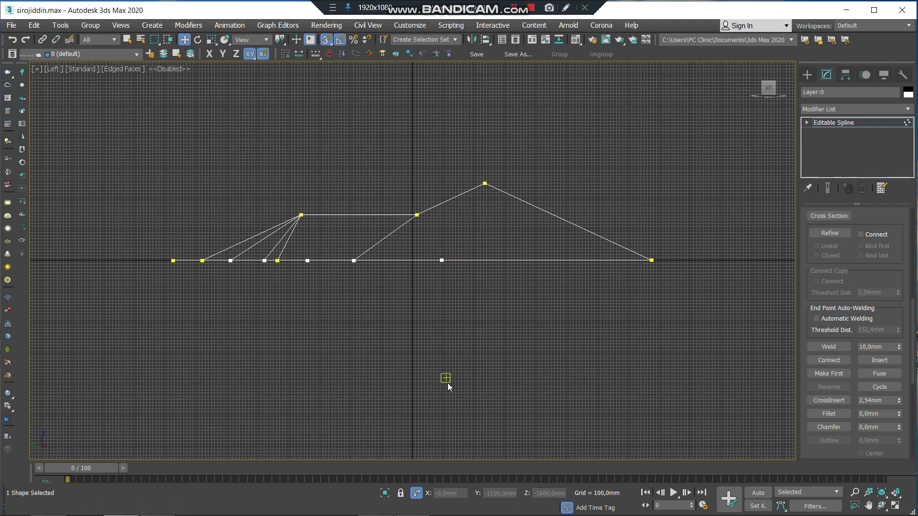
# Orbit the Perspective view to check the spline's new lower raised level
pyautogui.press('p')
pyautogui.keyDown('alt'); pyautogui.moveTo(433, 336); pyautogui.dragTo(580, 286, button='middle'); pyautogui.keyUp('alt')
pyautogui.scroll(5, 524, 276)
pyautogui.moveTo(524, 276)
pyautogui.keyDown('alt'); pyautogui.mouseDown(button='middle')
pyautogui.moveTo(645, 251)
pyautogui.moveTo(577, 239)
pyautogui.moveTo(498, 248)
pyautogui.moveTo(469, 266)
pyautogui.mouseUp(button='middle'); pyautogui.keyUp('alt')
pyautogui.scroll(-5, 633, 252)
# In the Top view, window-select the two vertices on the spline's central line
pyautogui.keyDown('alt'); pyautogui.moveTo(513, 228); pyautogui.dragTo(456, 343, button='middle'); pyautogui.keyUp('alt')
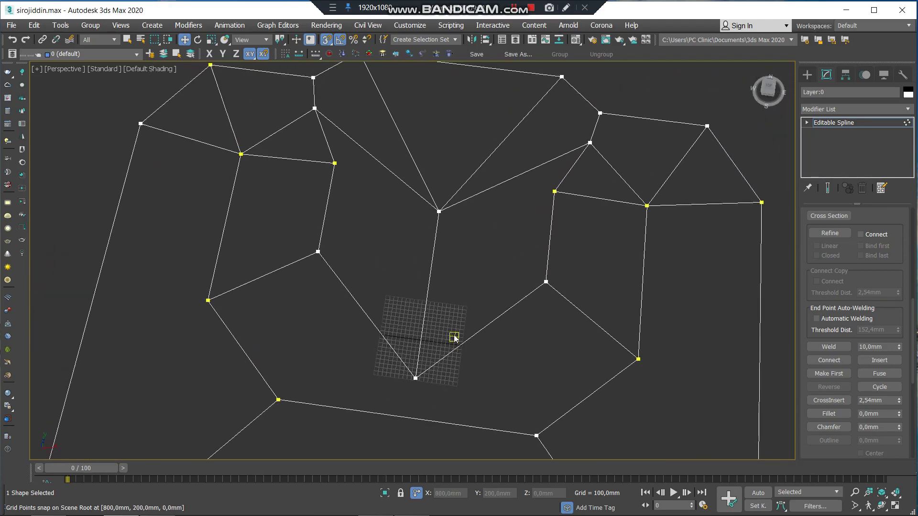
pyautogui.press('t')
pyautogui.scroll(-2, 472, 232)
pyautogui.scroll(-2, 471, 242)
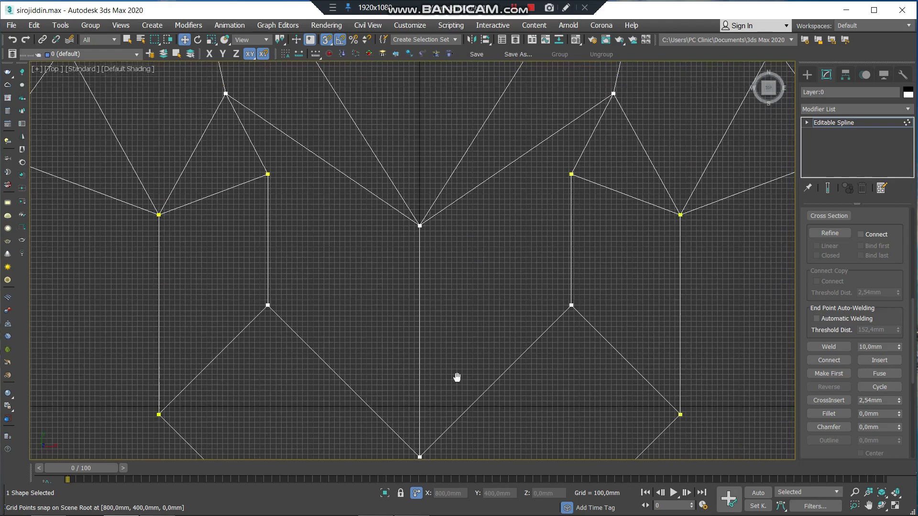
pyautogui.click(532, 11)
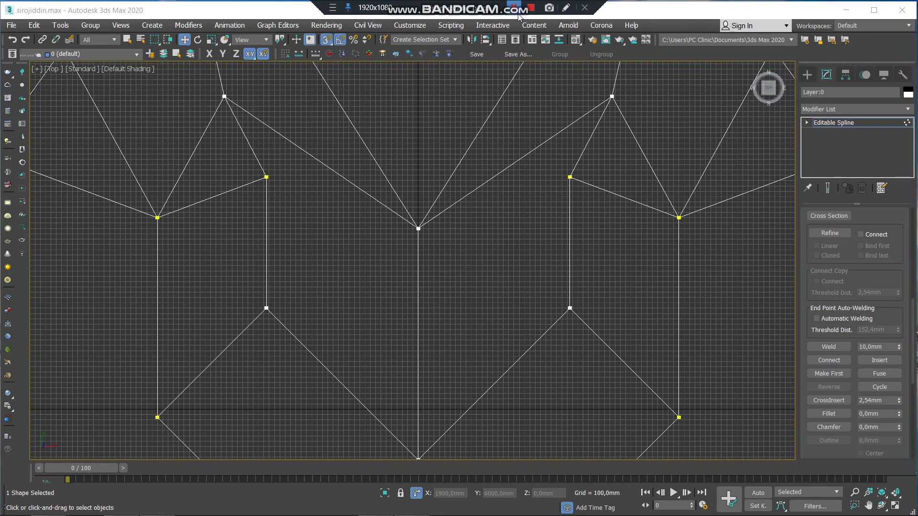
pyautogui.scroll(-1, 558, 225)
pyautogui.scroll(-1, 569, 197)
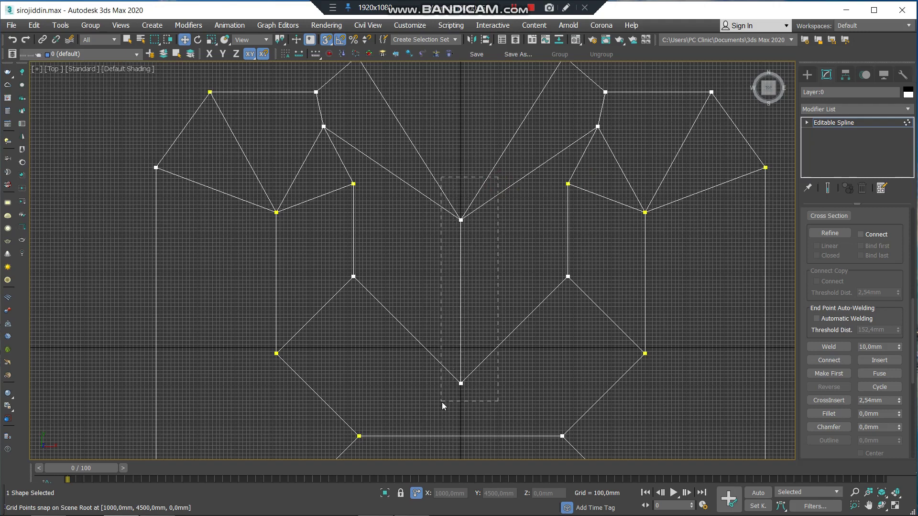
pyautogui.moveTo(442, 402); pyautogui.dragTo(442, 401)
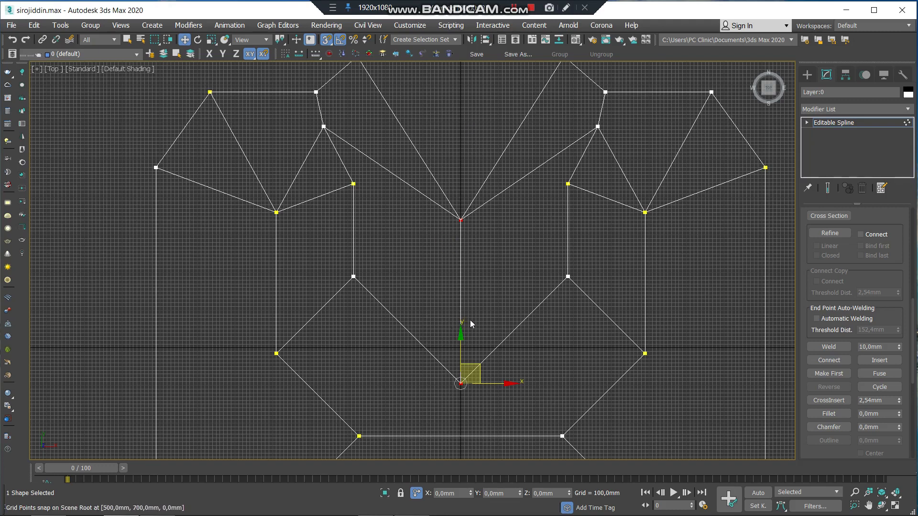
pyautogui.moveTo(477, 151); pyautogui.dragTo(474, 161, button='middle')
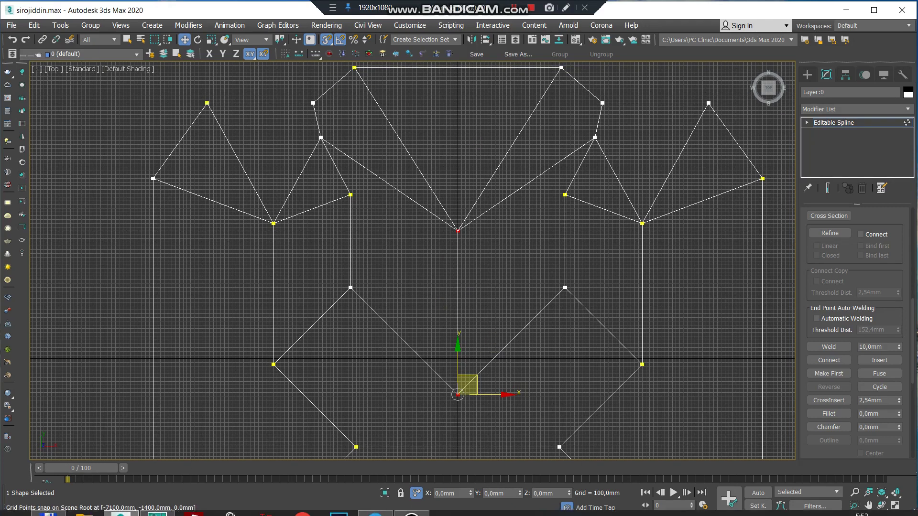
# Switch to AutoCAD and zoom in on the roof plan
pyautogui.click(164, 505)
pyautogui.scroll(-4, 267, 351)
pyautogui.scroll(-3, 335, 297)
pyautogui.scroll(-3, 454, 296)
pyautogui.scroll(-4, 346, 317)
pyautogui.scroll(2, 229, 290)
pyautogui.scroll(3, 231, 280)
pyautogui.scroll(2, 420, 297)
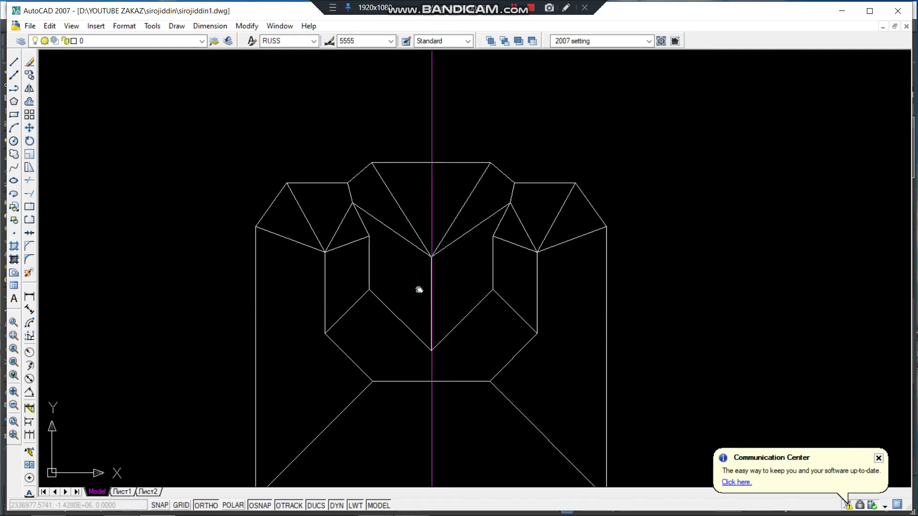
# Offset the plan's bottom edge 5400 upward twice to create a horizontal reference line
pyautogui.moveTo(419, 290); pyautogui.dragTo(397, 259, button='middle')
pyautogui.scroll(2, 413, 268)
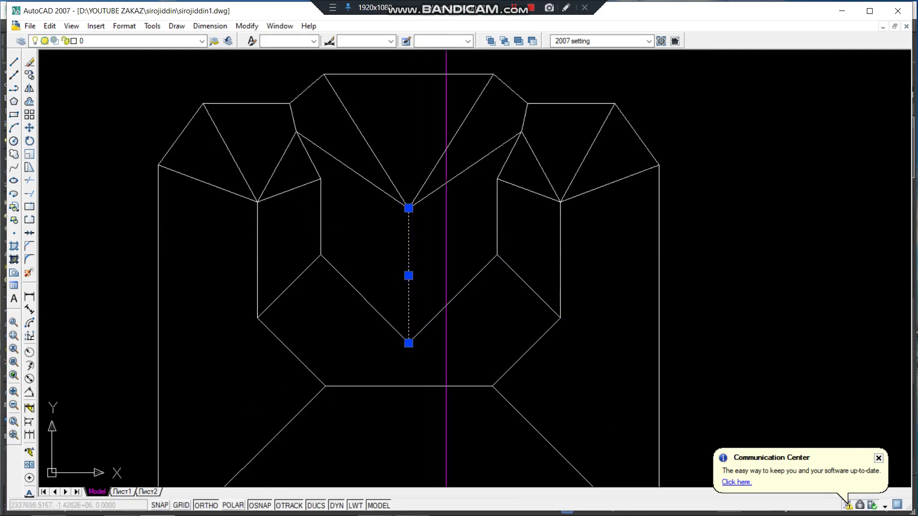
pyautogui.scroll(-4, 406, 286)
pyautogui.scroll(2, 397, 306)
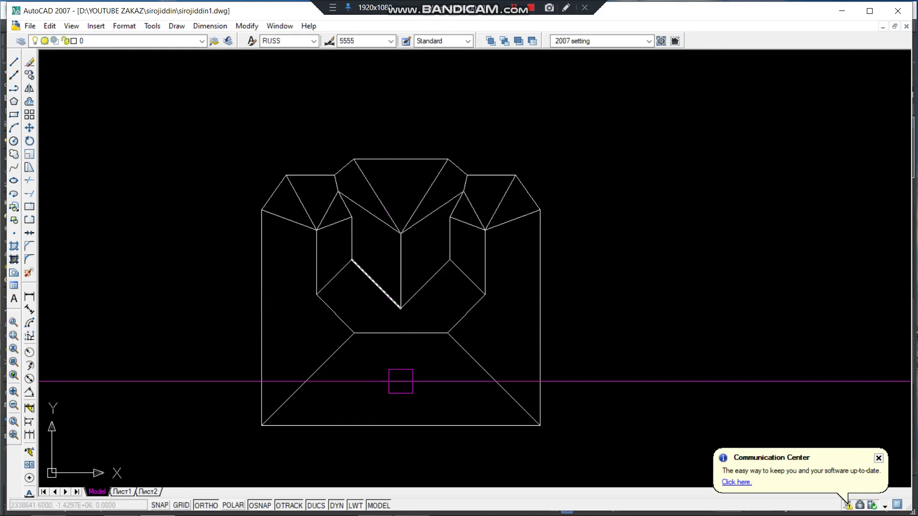
pyautogui.write('o')
pyautogui.press('Return')
pyautogui.write('5400')
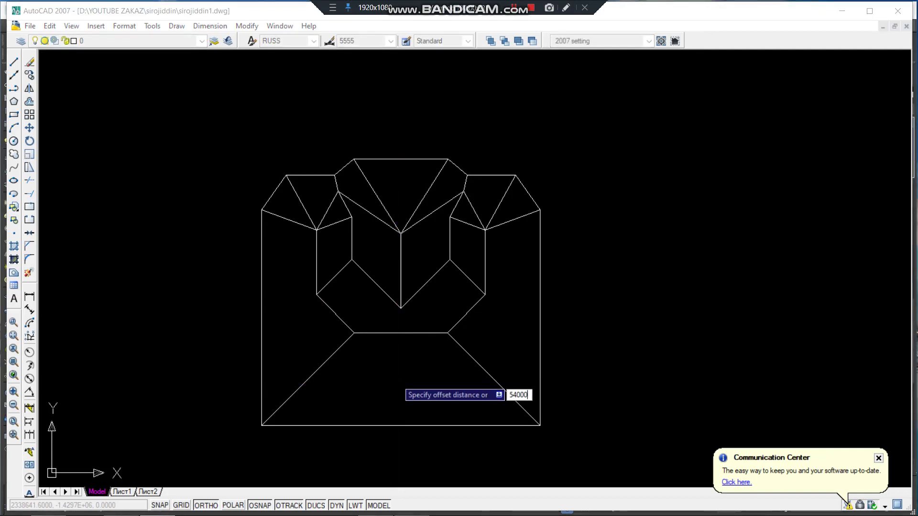
pyautogui.press('Return')
pyautogui.click(377, 434)
pyautogui.click(379, 345)
pyautogui.scroll(2, 308, 327)
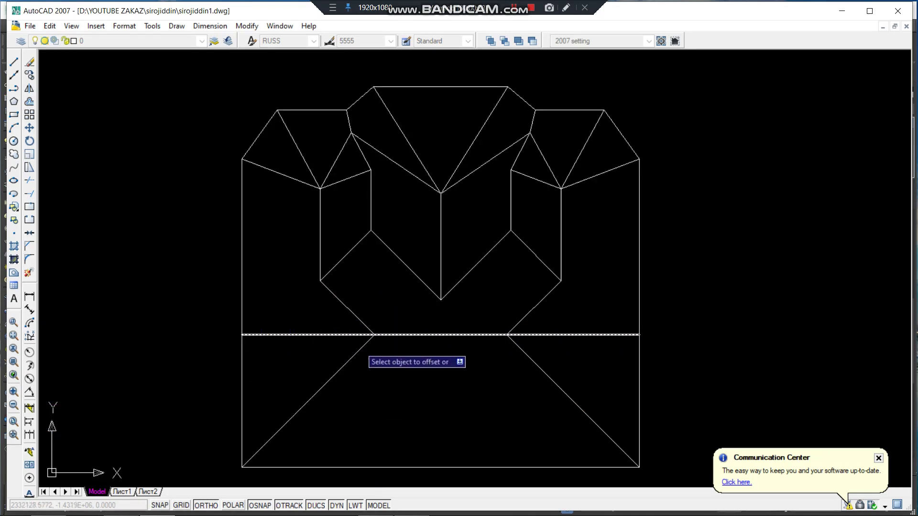
pyautogui.click(383, 335)
pyautogui.click(282, 242)
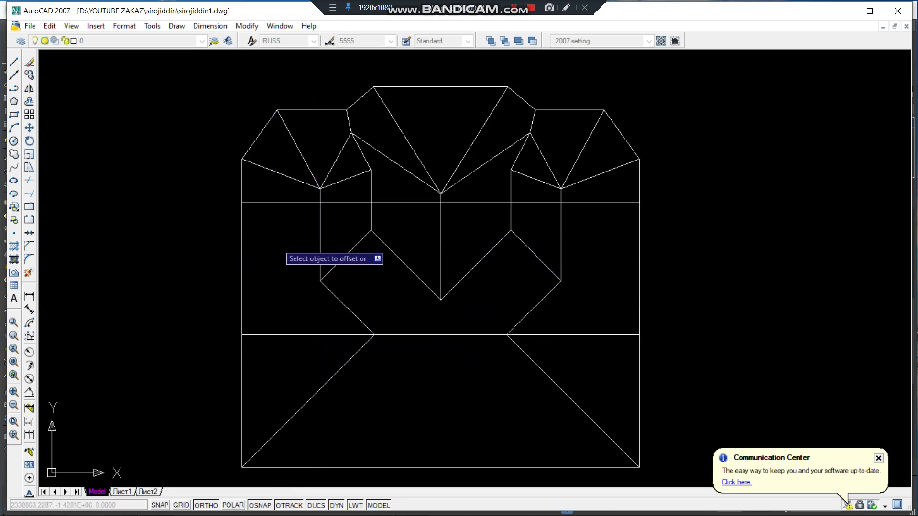
pyautogui.press('Escape')
# Select the octagon's bottom, diagonal and central vertical lines to inspect them
pyautogui.click(297, 334)
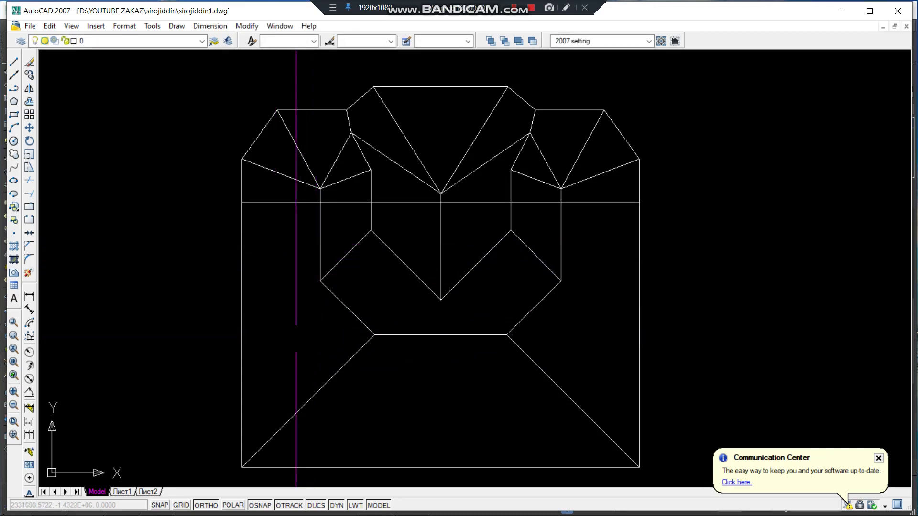
pyautogui.click(433, 337)
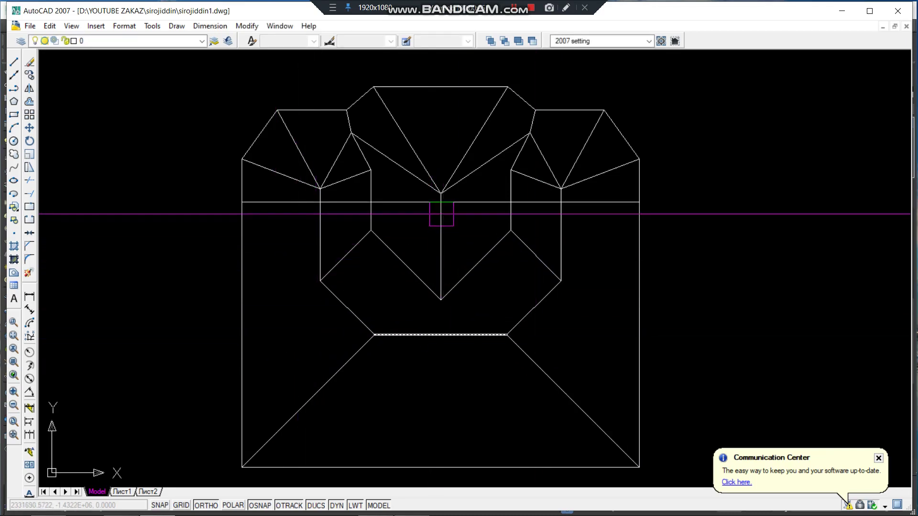
pyautogui.click(459, 181)
pyautogui.press('Escape')
pyautogui.scroll(1, 436, 220)
pyautogui.scroll(1, 437, 215)
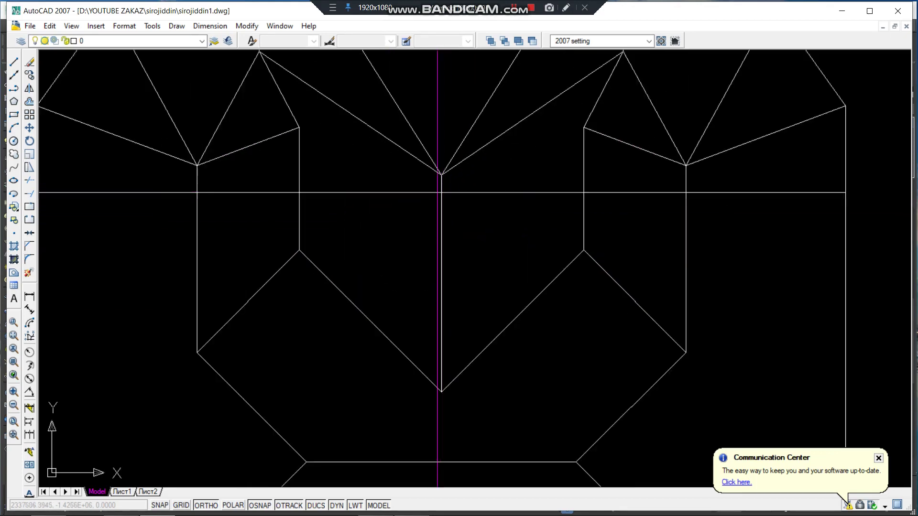
pyautogui.scroll(1, 436, 188)
pyautogui.click(447, 190)
pyautogui.scroll(-2, 447, 191)
pyautogui.click(454, 367)
pyautogui.click(433, 365)
pyautogui.press('Escape')
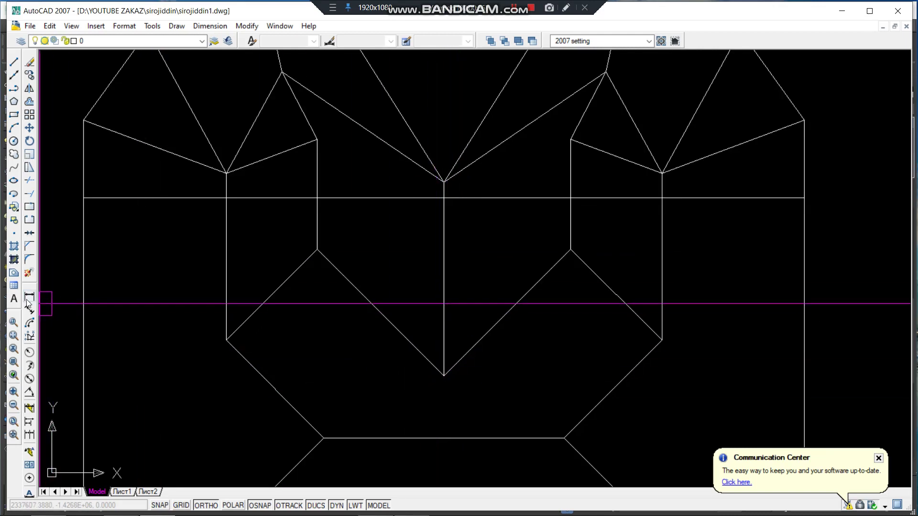
# Dimension from the reference line to the central bottom vertex (4000), then delete the dimension
pyautogui.click(29, 297)
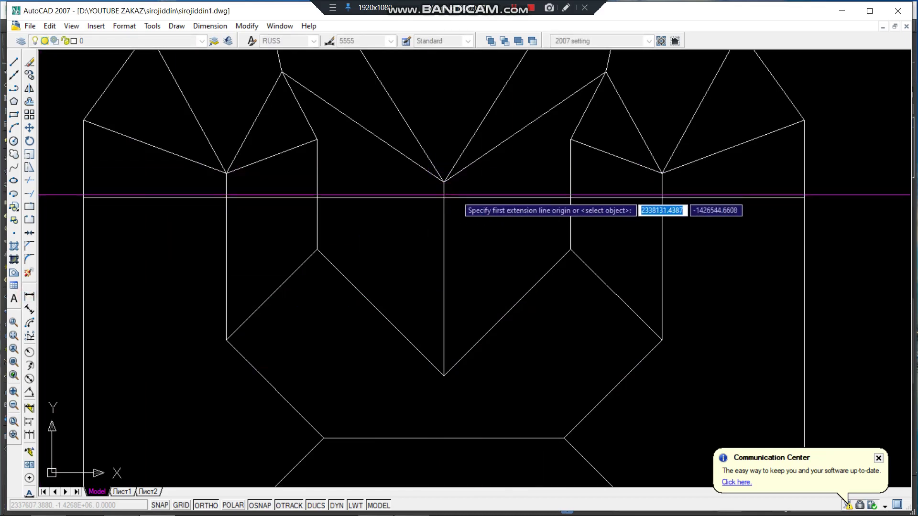
pyautogui.click(443, 198)
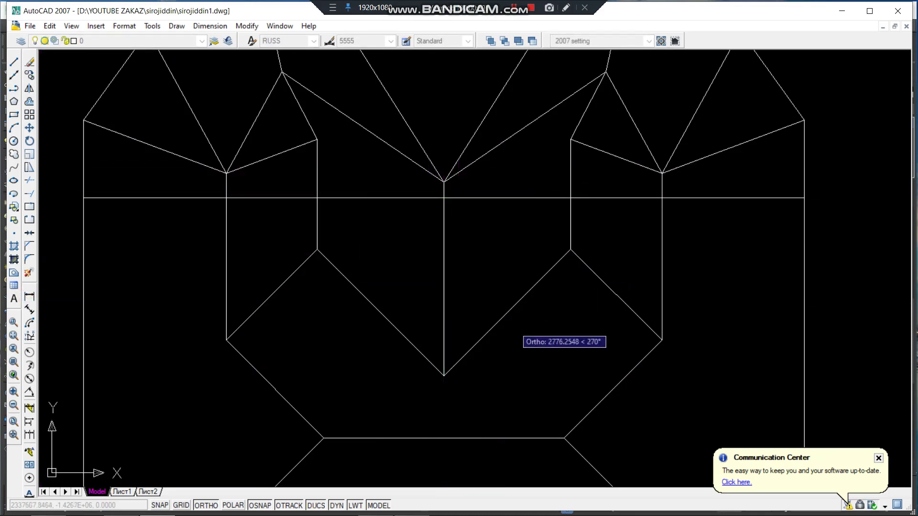
pyautogui.click(444, 376)
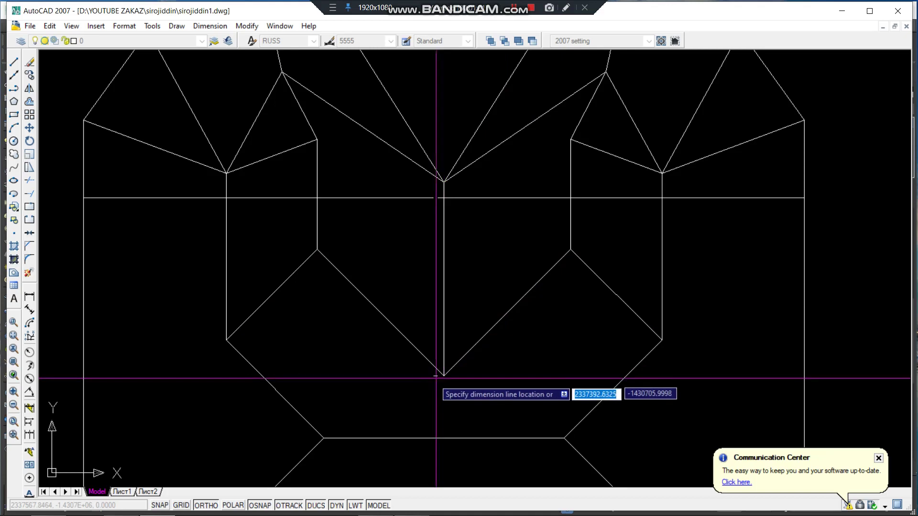
pyautogui.click(410, 380)
pyautogui.scroll(2, 407, 282)
pyautogui.scroll(4, 410, 280)
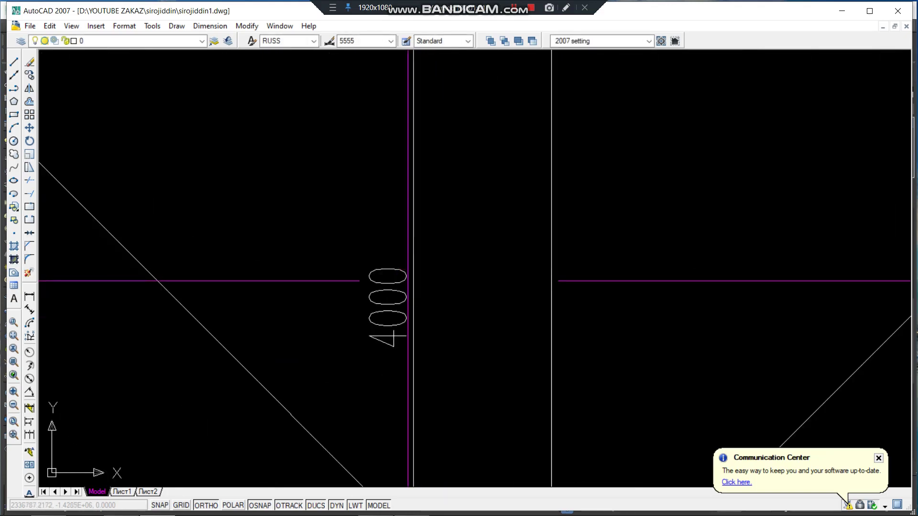
pyautogui.scroll(-4, 414, 230)
pyautogui.scroll(-2, 421, 217)
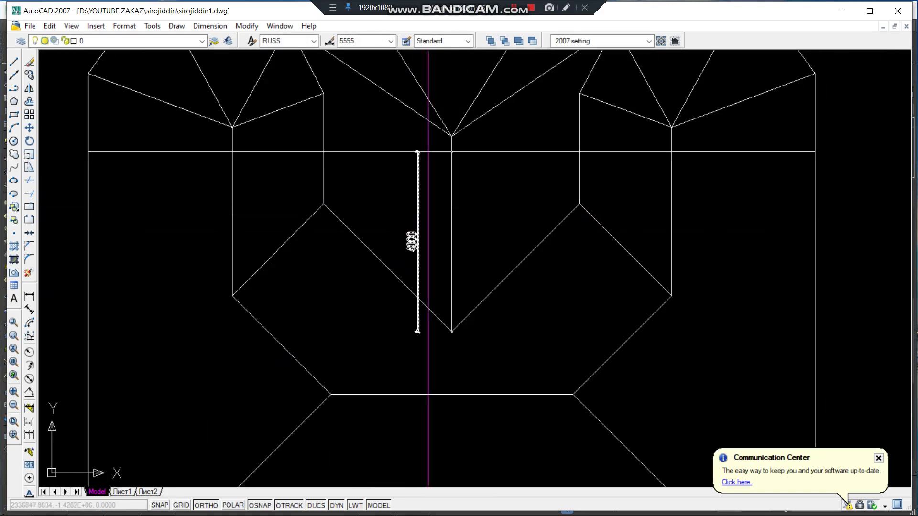
pyautogui.click(418, 220)
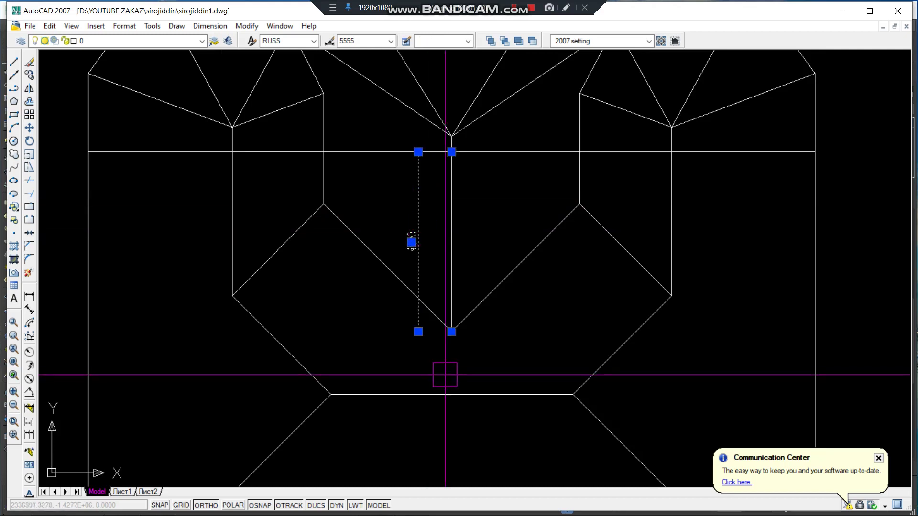
pyautogui.press('Delete')
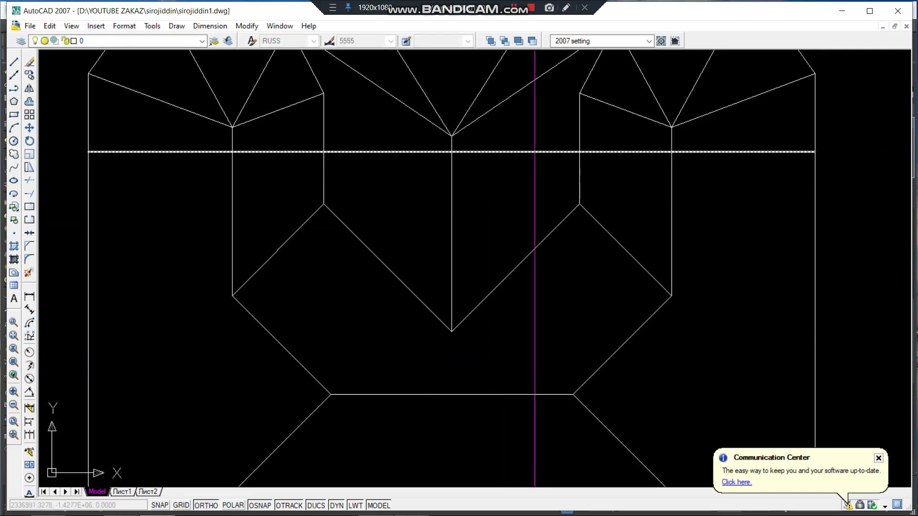
pyautogui.scroll(-5, 534, 152)
pyautogui.scroll(5, 826, 204)
pyautogui.scroll(1, 618, 218)
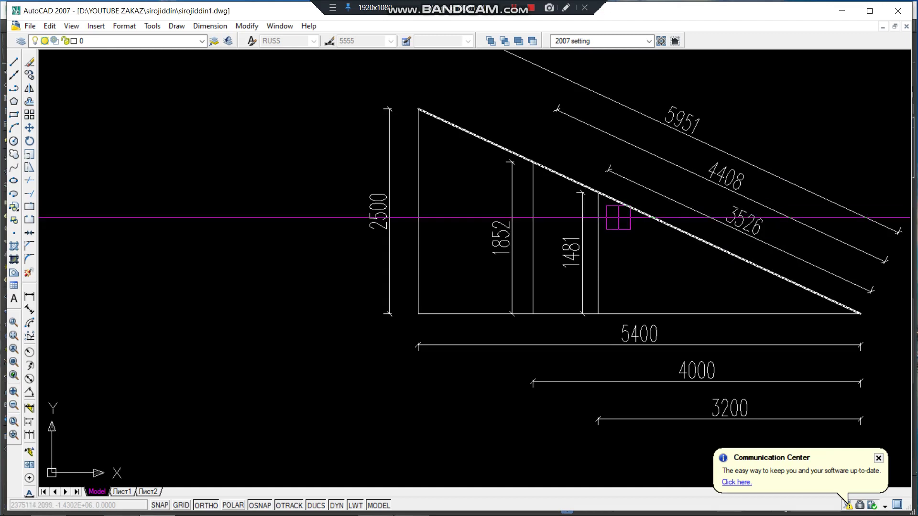
pyautogui.moveTo(618, 217); pyautogui.dragTo(523, 222, button='middle')
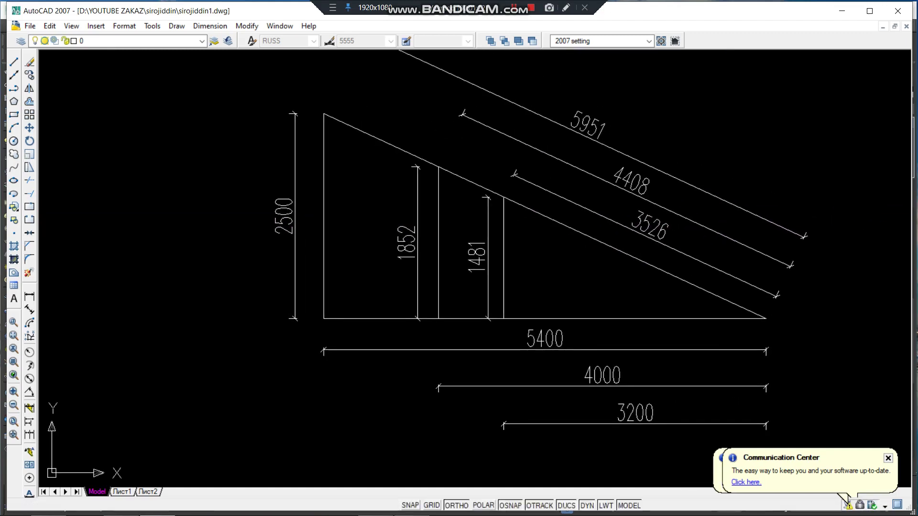
pyautogui.click(546, 387)
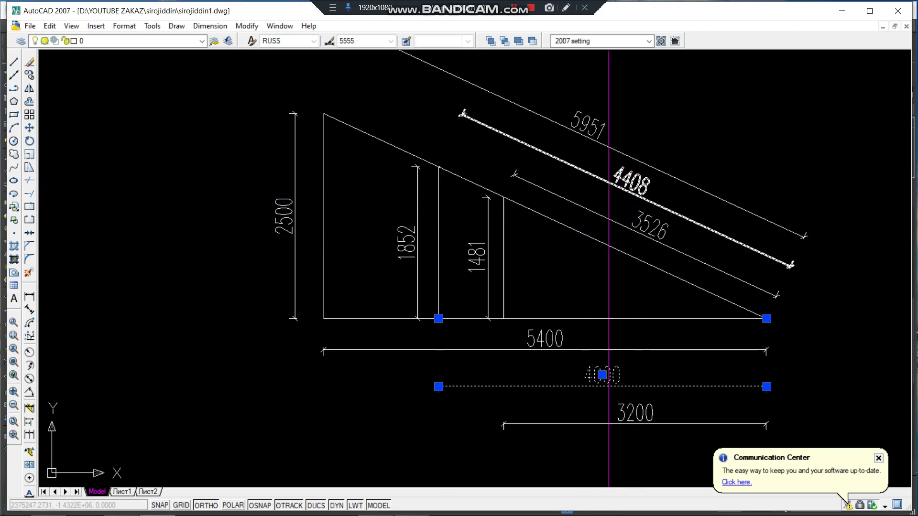
pyautogui.scroll(5, 623, 170)
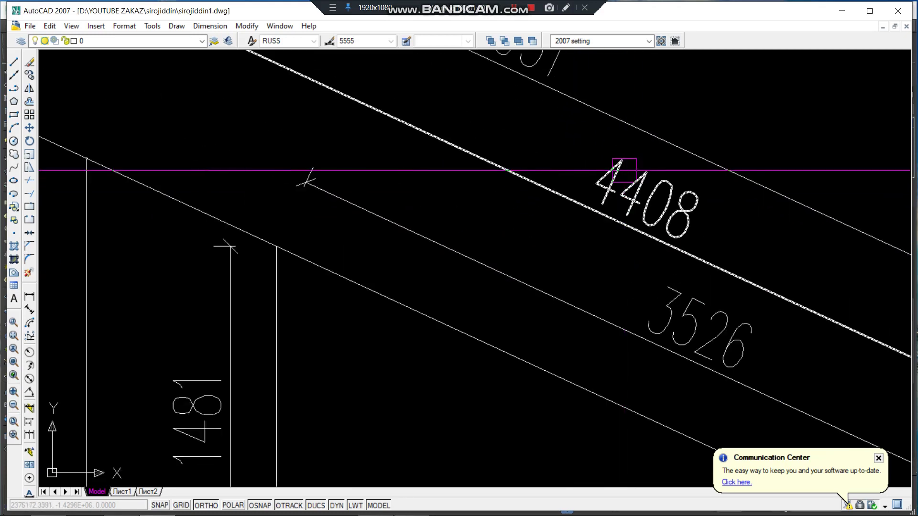
pyautogui.scroll(-5, 648, 188)
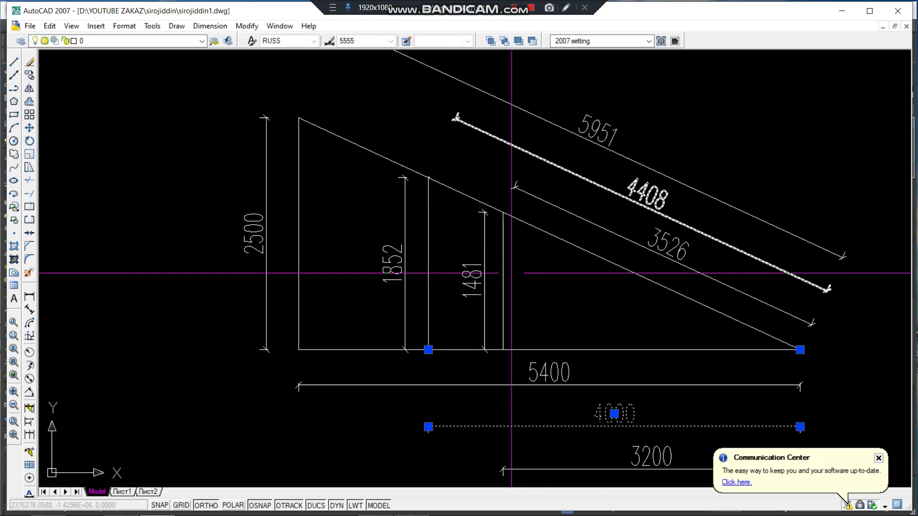
pyautogui.click(428, 277)
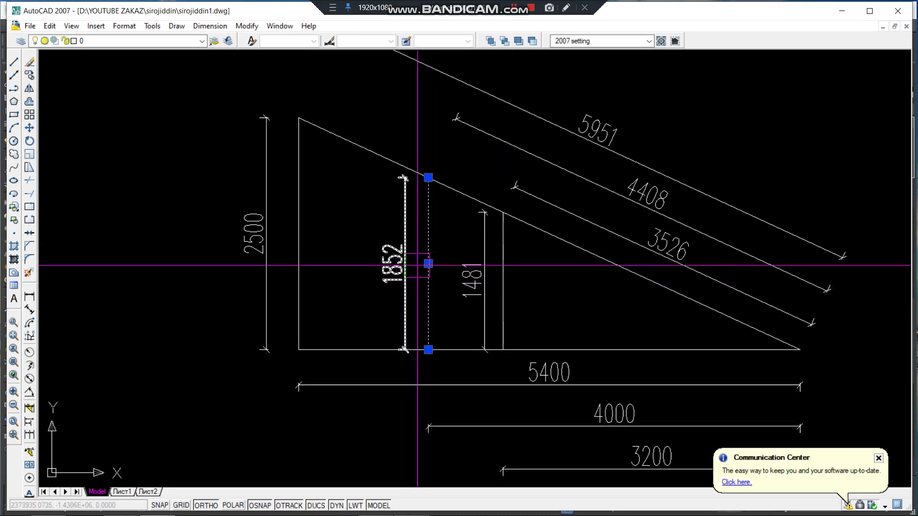
pyautogui.scroll(3, 420, 286)
pyautogui.scroll(3, 381, 278)
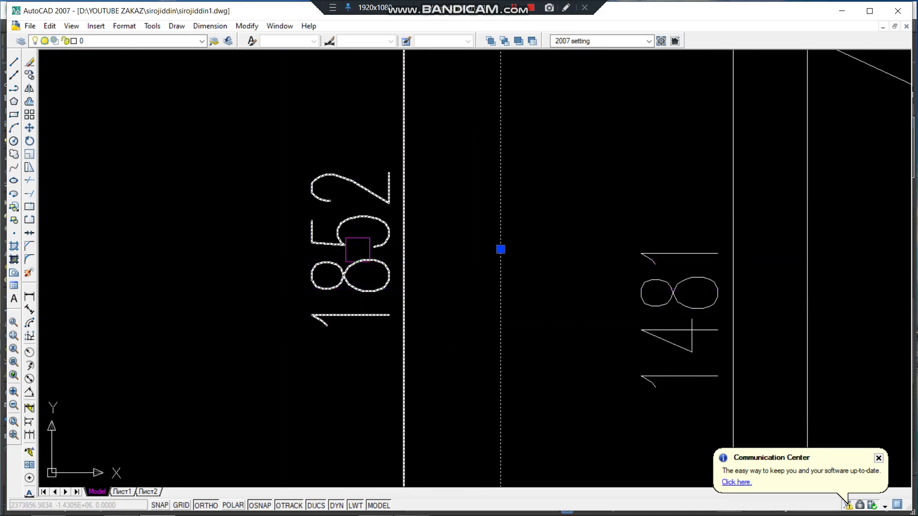
pyautogui.scroll(-2, 360, 247)
pyautogui.scroll(-6, 360, 247)
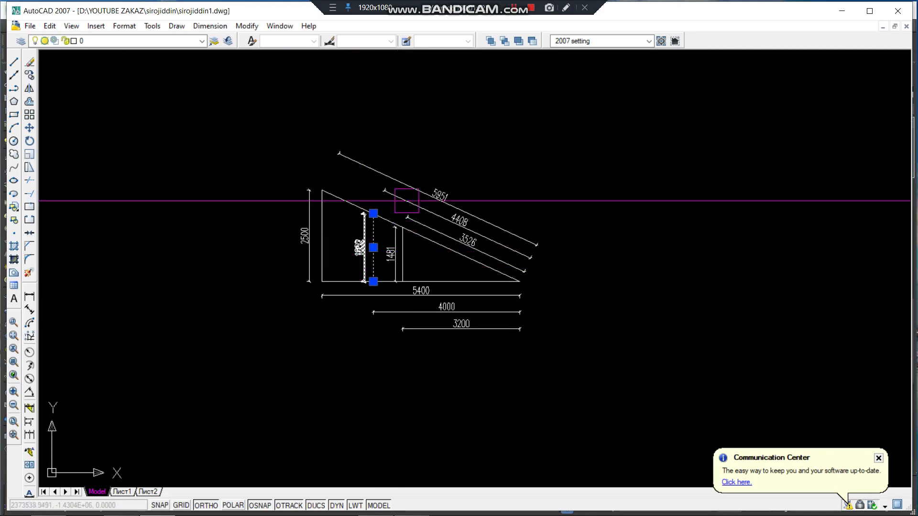
pyautogui.moveTo(271, 511)
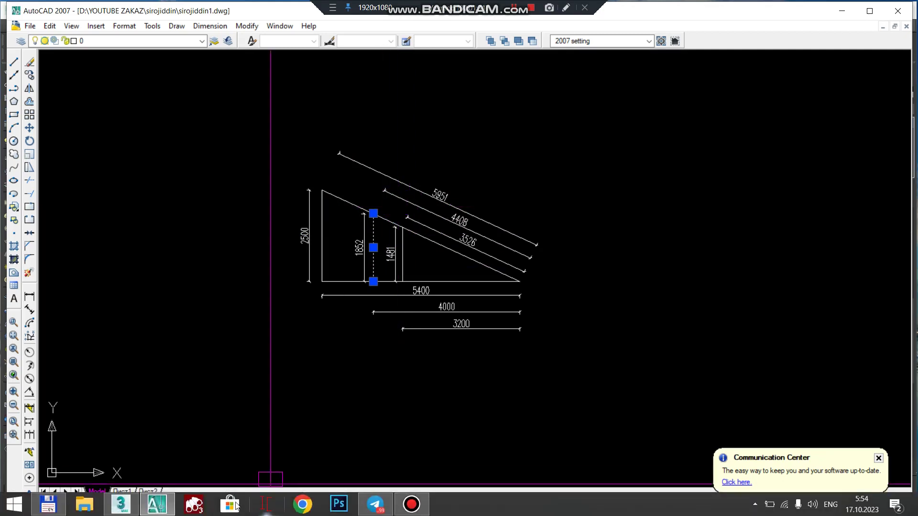
# Return to 3ds Max and frame the roof spline in the Left view
pyautogui.click(121, 504)
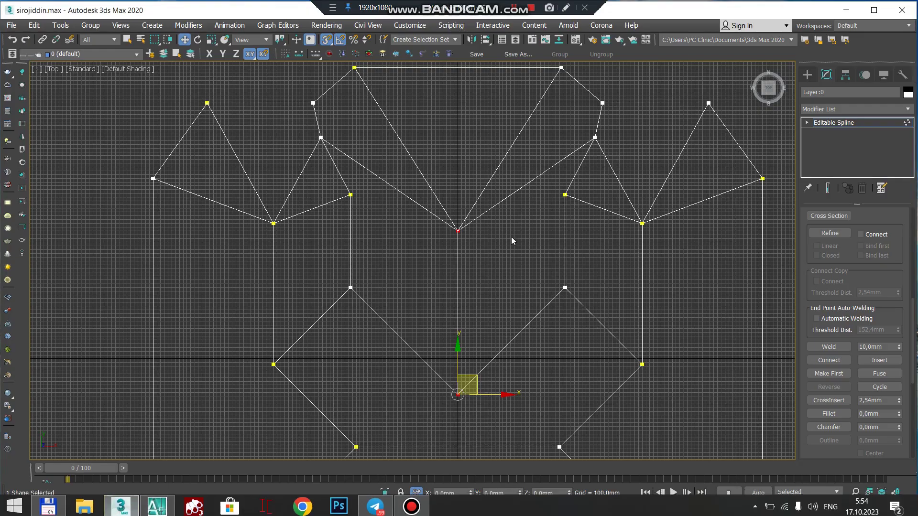
pyautogui.press('l')
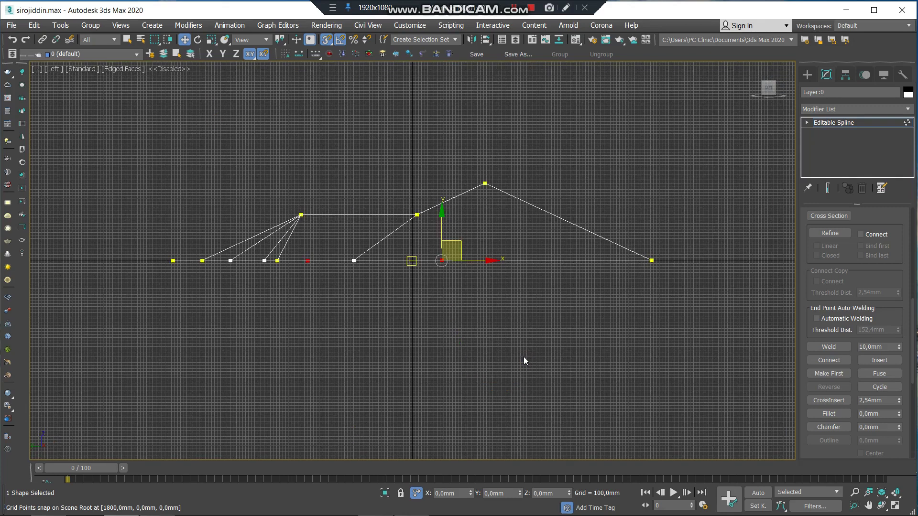
pyautogui.scroll(2, 366, 264)
pyautogui.scroll(2, 368, 263)
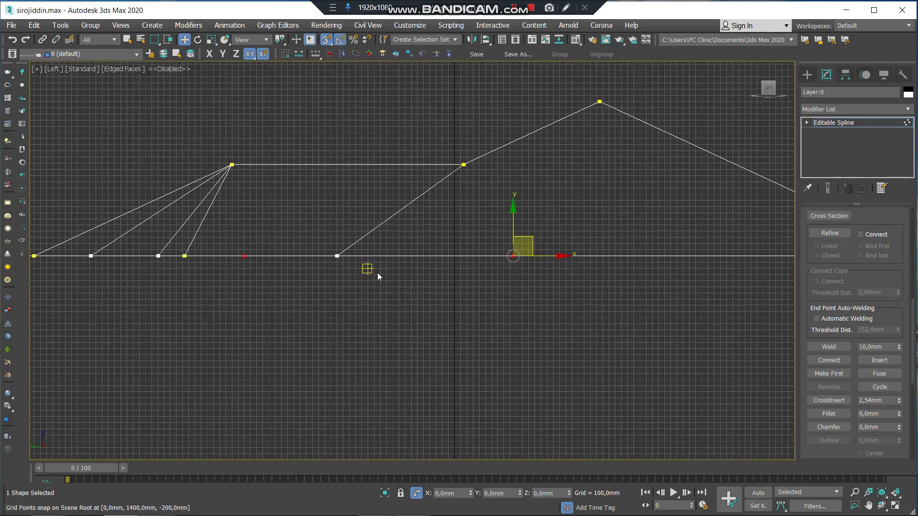
pyautogui.moveTo(455, 333); pyautogui.dragTo(566, 365, button='middle')
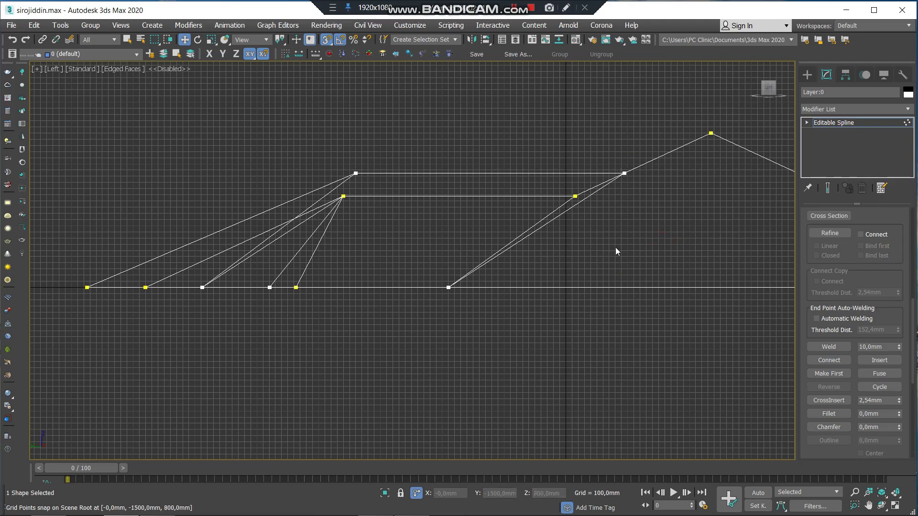
pyautogui.moveTo(578, 303); pyautogui.dragTo(574, 304, button='middle')
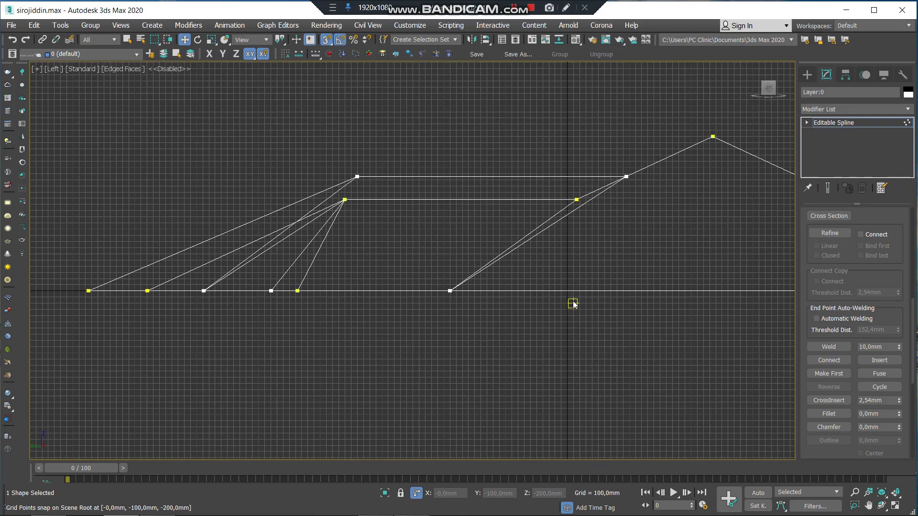
# Check the roof spline's raised vertices by orbiting in the Perspective view
pyautogui.press('p')
pyautogui.moveTo(552, 313)
pyautogui.keyDown('alt'); pyautogui.mouseDown(button='middle')
pyautogui.moveTo(586, 322)
pyautogui.moveTo(596, 303)
pyautogui.moveTo(526, 317)
pyautogui.moveTo(552, 285)
pyautogui.moveTo(505, 294)
pyautogui.moveTo(539, 302)
pyautogui.moveTo(540, 327)
pyautogui.moveTo(555, 310)
pyautogui.moveTo(543, 324)
pyautogui.mouseUp(button='middle'); pyautogui.keyUp('alt')
pyautogui.scroll(-3, 598, 310)
pyautogui.scroll(3, 540, 326)
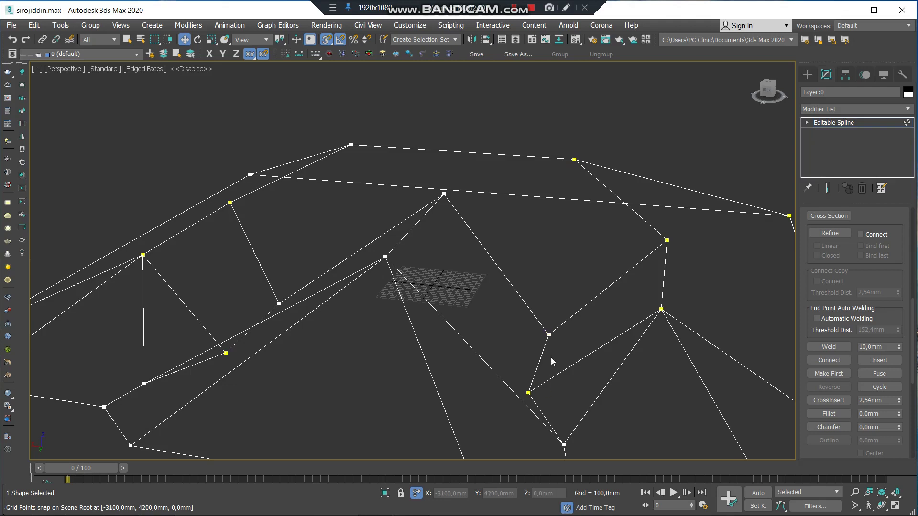
# Orbit and zoom the perspective view to see the whole roof spline from above
pyautogui.scroll(-3, 569, 363)
pyautogui.keyDown('alt'); pyautogui.moveTo(574, 334); pyautogui.dragTo(573, 354, button='middle'); pyautogui.keyUp('alt')
pyautogui.scroll(5, 574, 371)
pyautogui.scroll(2, 569, 363)
pyautogui.scroll(-5, 565, 354)
pyautogui.scroll(-1, 550, 328)
pyautogui.scroll(6, 550, 315)
pyautogui.scroll(-1, 541, 322)
pyautogui.moveTo(540, 319)
pyautogui.keyDown('alt'); pyautogui.mouseDown(button='middle')
pyautogui.moveTo(500, 322)
pyautogui.moveTo(443, 352)
pyautogui.mouseUp(button='middle'); pyautogui.keyUp('alt')
# In Top view, select the vertices of the left and right short inner edges
pyautogui.press('t')
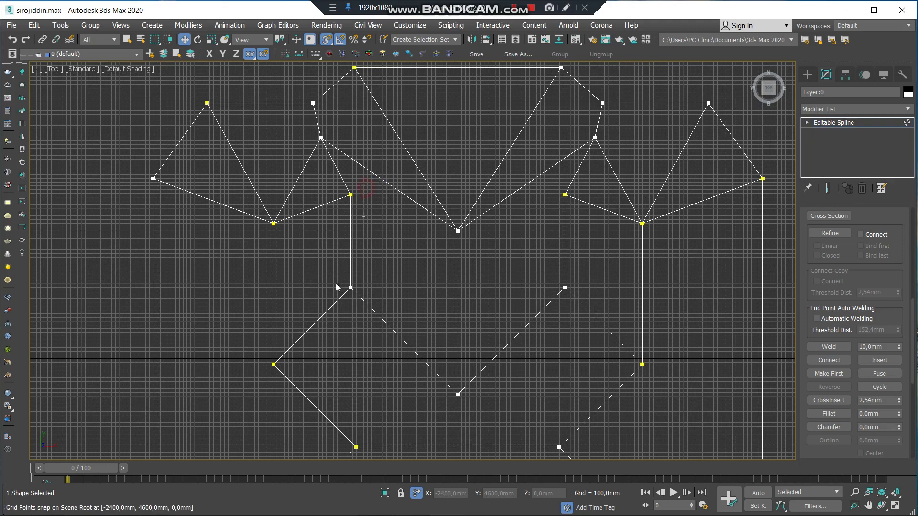
pyautogui.moveTo(342, 327); pyautogui.dragTo(342, 327)
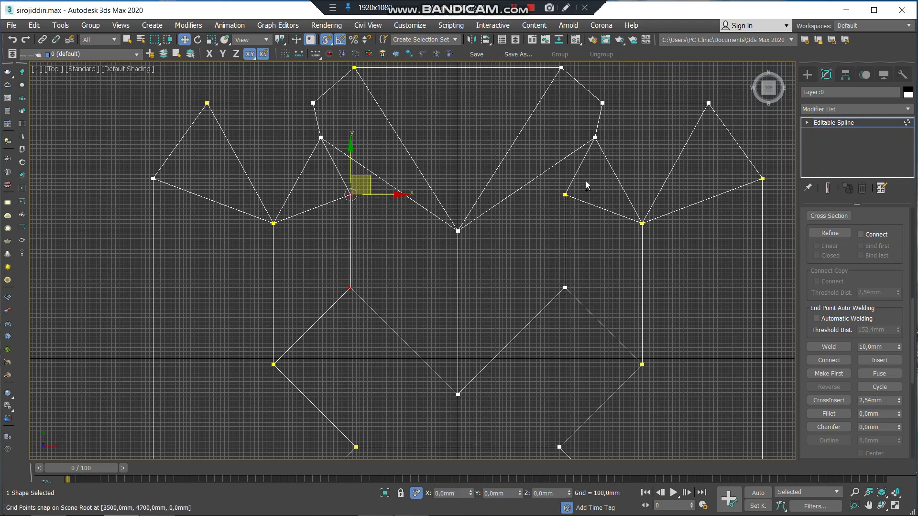
pyautogui.moveTo(537, 339); pyautogui.dragTo(541, 340)
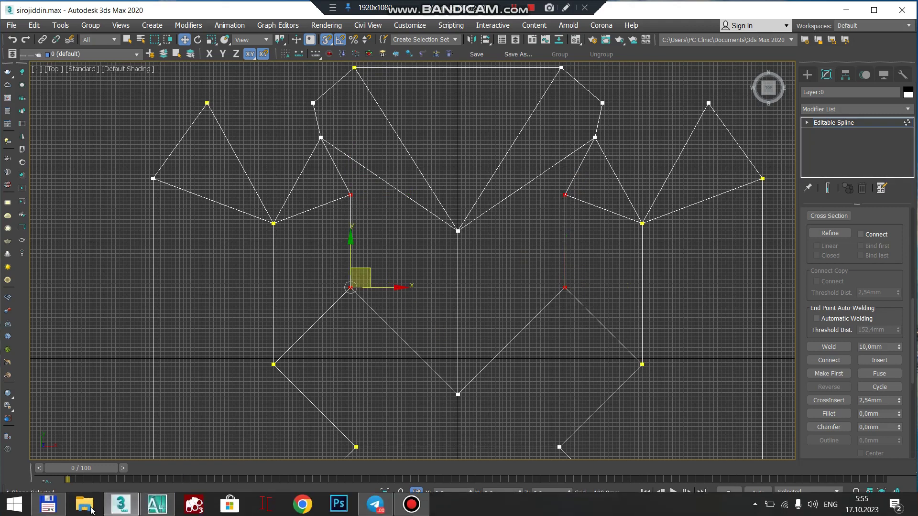
# Back in AutoCAD, delete the stray horizontal helper line on the roof plan
pyautogui.click(150, 506)
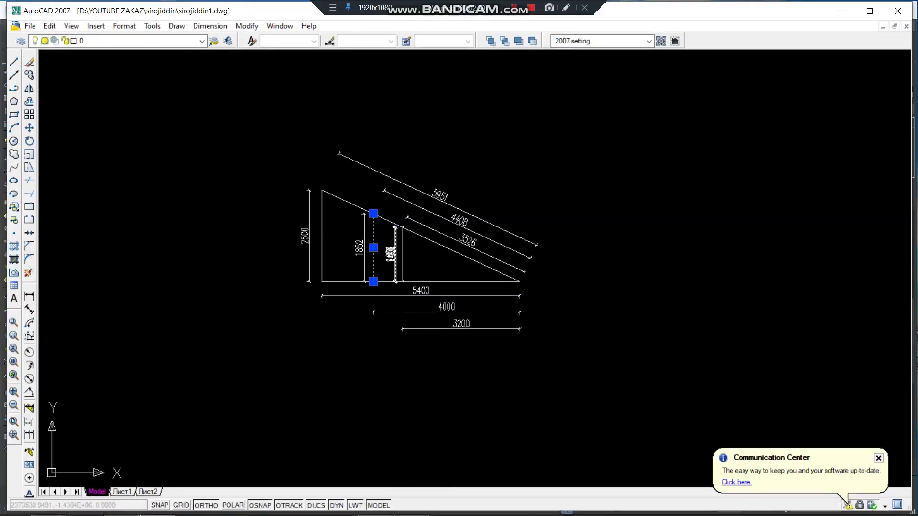
pyautogui.moveTo(285, 326); pyautogui.dragTo(557, 294, button='middle')
pyautogui.scroll(-5, 306, 330)
pyautogui.scroll(5, 207, 238)
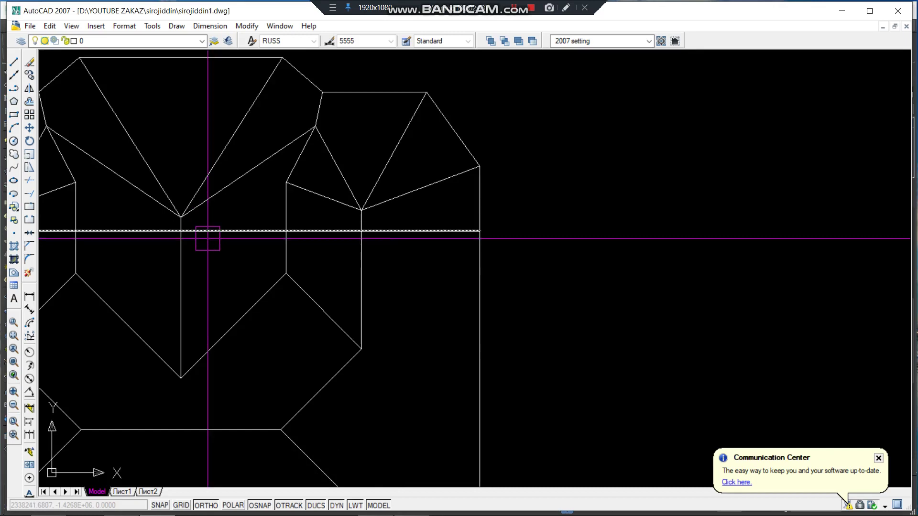
pyautogui.click(208, 238)
pyautogui.press('Delete')
# Mirror the short inner edge line about a vertical axis, keeping the original
pyautogui.scroll(-2, 471, 265)
pyautogui.moveTo(470, 264); pyautogui.dragTo(500, 263, button='middle')
pyautogui.scroll(3, 279, 216)
pyautogui.scroll(2, 410, 239)
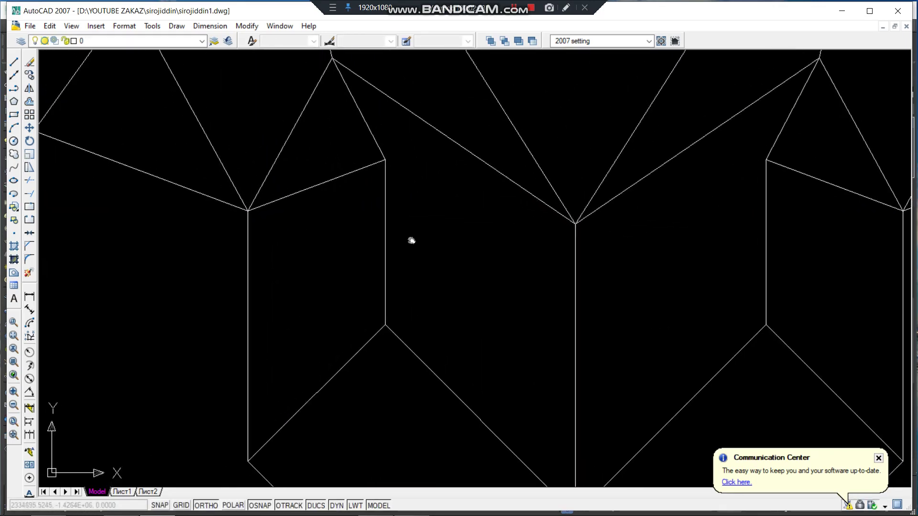
pyautogui.scroll(-3, 410, 230)
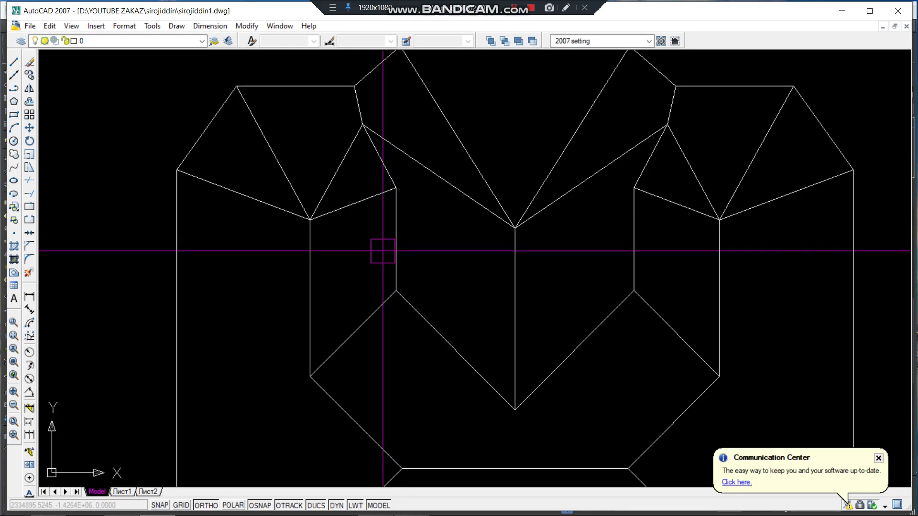
pyautogui.click(395, 239)
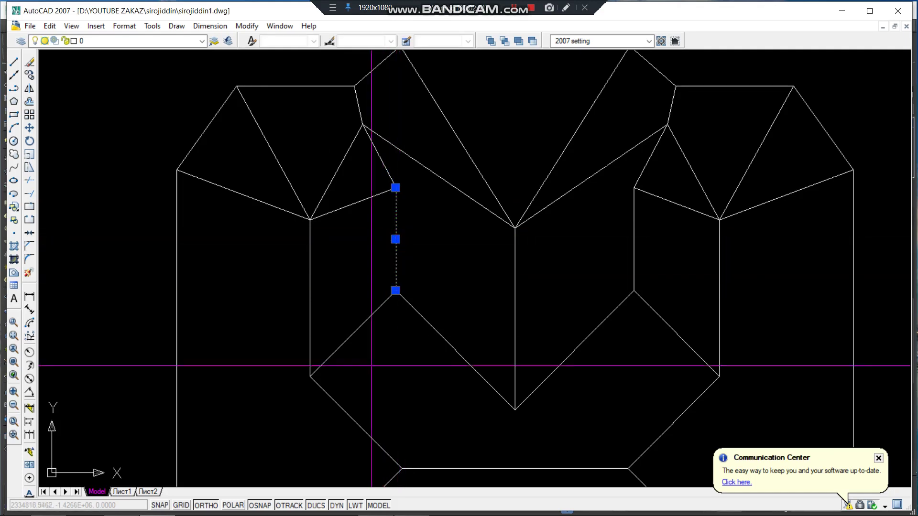
pyautogui.write('mi')
pyautogui.press('Return')
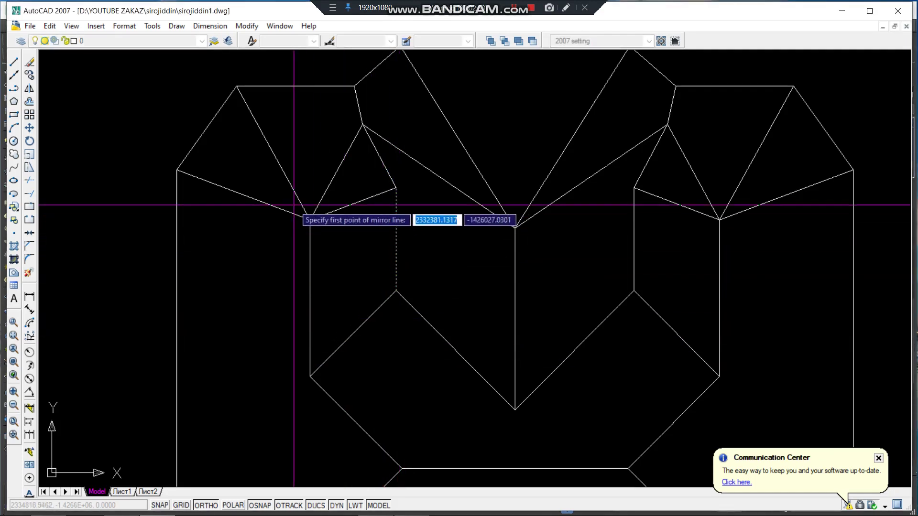
pyautogui.click(310, 220)
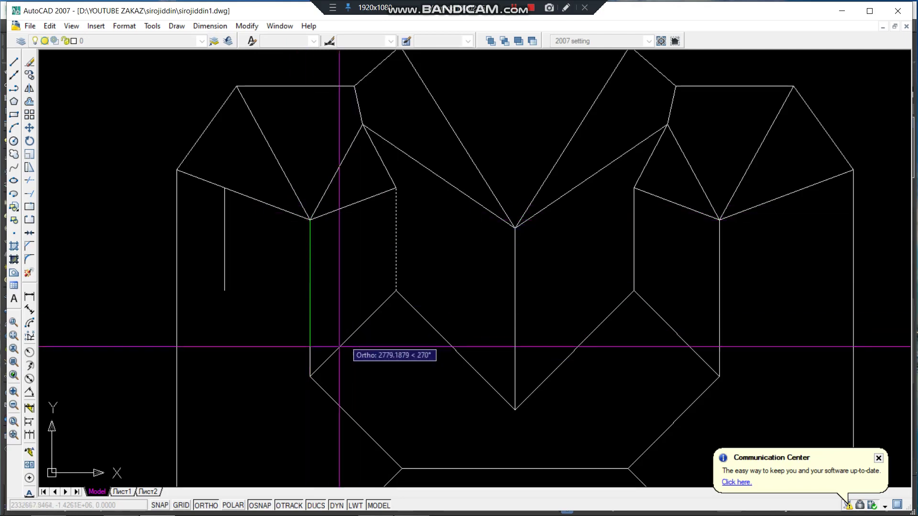
pyautogui.click(314, 376)
pyautogui.press('Return')
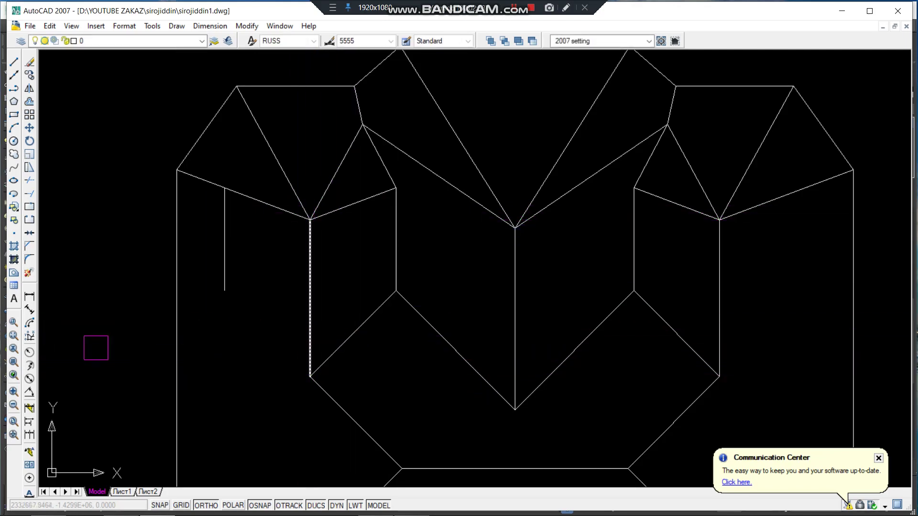
# Dimension the mirrored edge's 1150 distance to the outer wall line
pyautogui.click(30, 297)
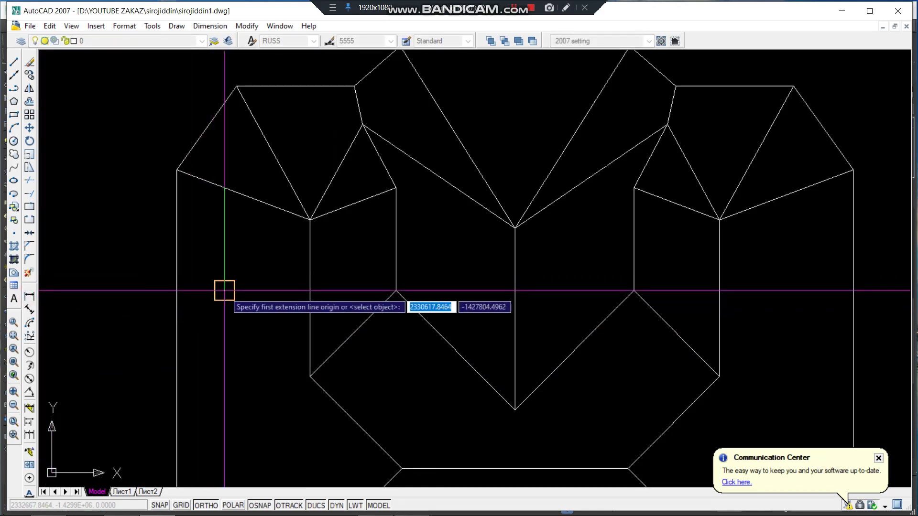
pyautogui.click(176, 291)
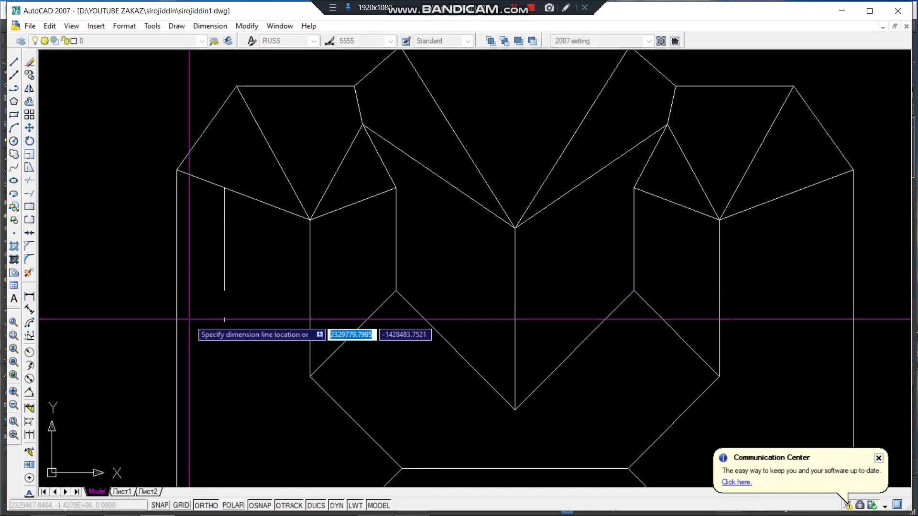
pyautogui.click(191, 319)
pyautogui.scroll(1, 196, 326)
pyautogui.scroll(2, 193, 323)
pyautogui.scroll(2, 196, 306)
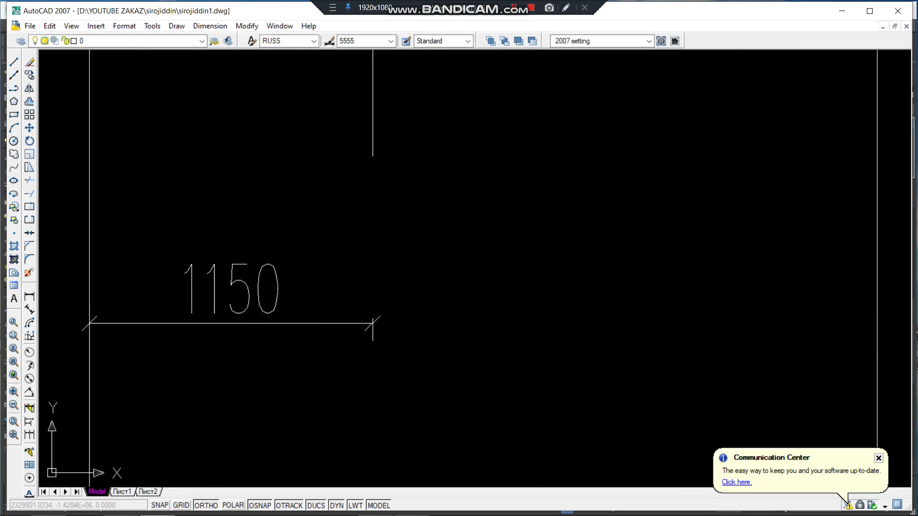
pyautogui.scroll(-5, 218, 296)
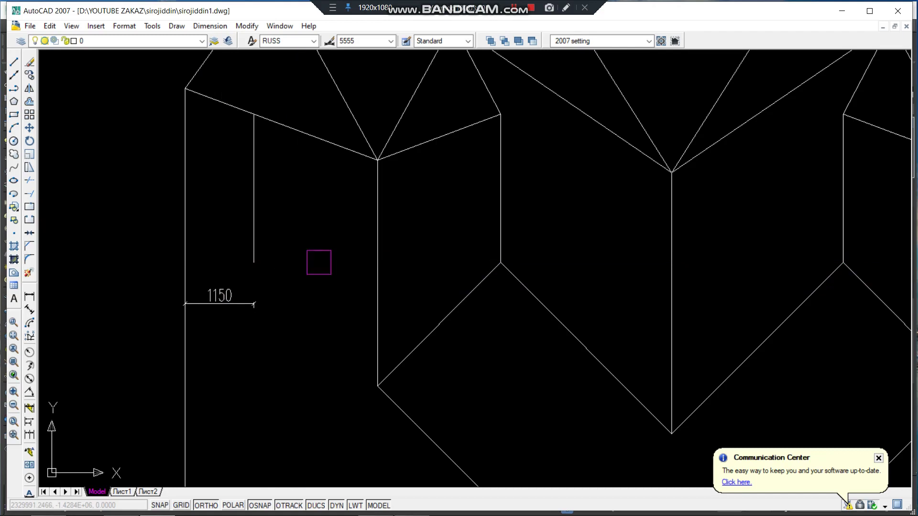
pyautogui.scroll(-4, 317, 263)
pyautogui.moveTo(330, 266)
pyautogui.mouseDown(button='middle')
pyautogui.moveTo(374, 278)
pyautogui.moveTo(236, 360)
pyautogui.mouseUp(button='middle')
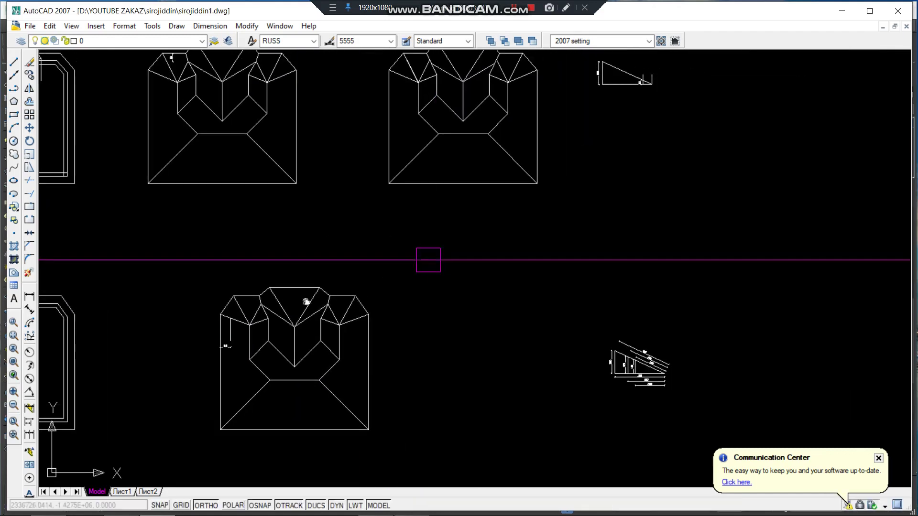
# Delete the old 424 dimension and its vertical line on the slope triangle
pyautogui.moveTo(428, 261); pyautogui.dragTo(301, 299, button='middle')
pyautogui.scroll(7, 512, 123)
pyautogui.scroll(3, 398, 211)
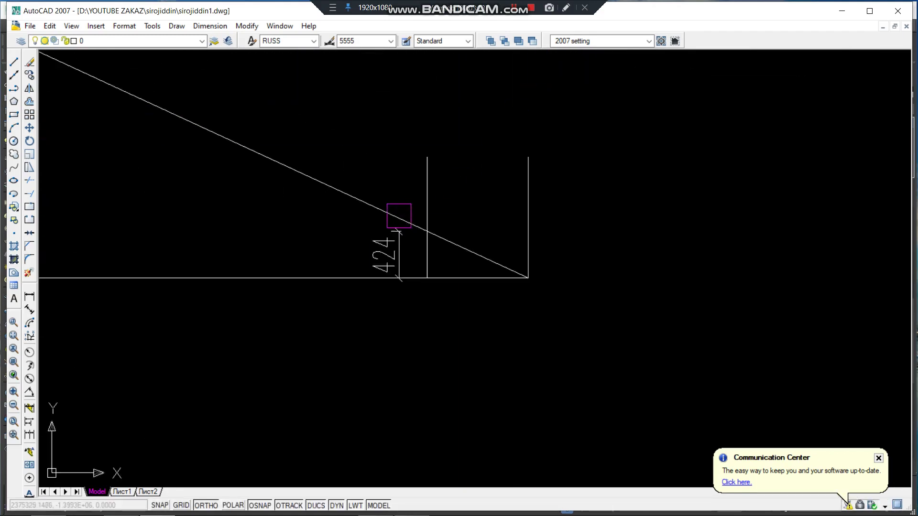
pyautogui.scroll(3, 404, 273)
pyautogui.click(404, 273)
pyautogui.click(460, 284)
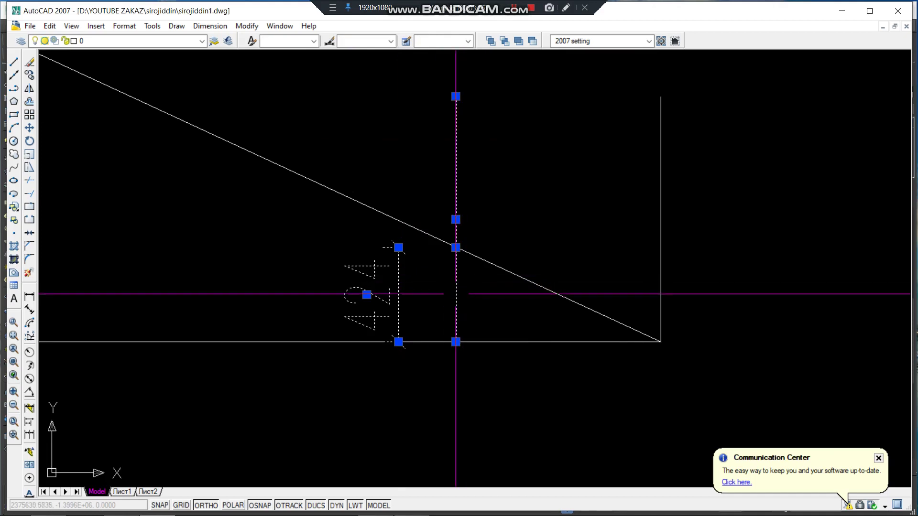
pyautogui.press('Delete')
# Offset the triangle's upright 1150 to the left
pyautogui.write('o')
pyautogui.press('Return')
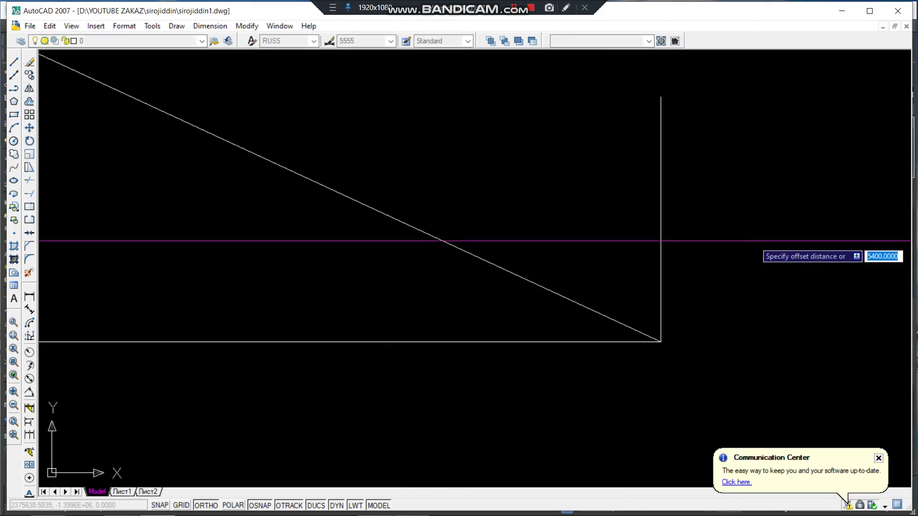
pyautogui.write('1150')
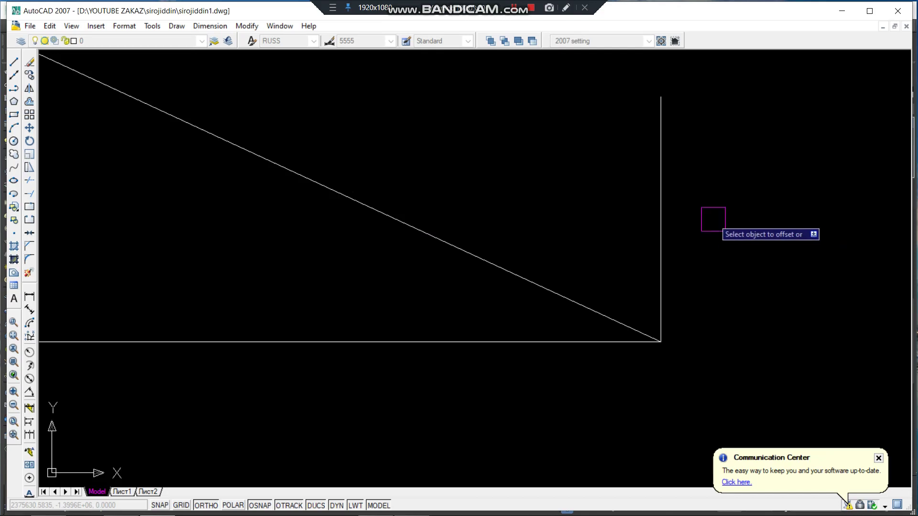
pyautogui.click(664, 195)
pyautogui.click(459, 215)
pyautogui.scroll(-5, 477, 228)
pyautogui.scroll(6, 462, 238)
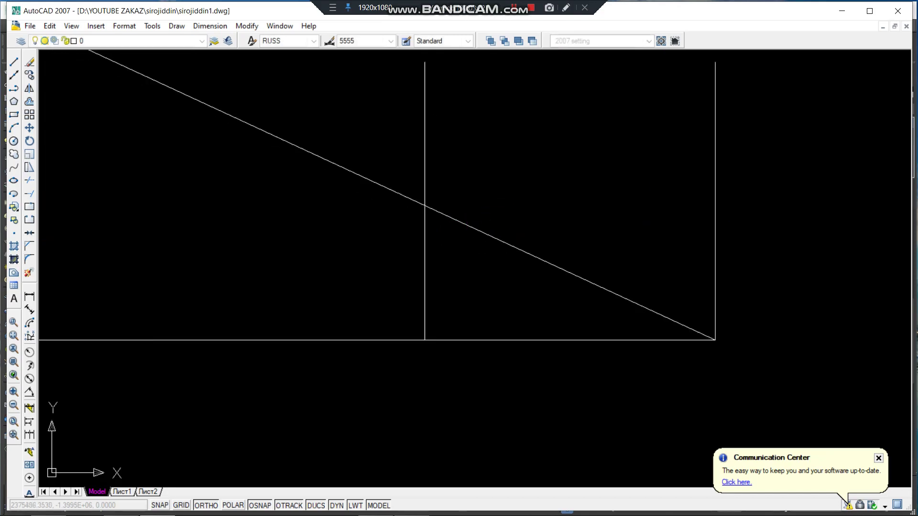
# Dimension the new line's height from the slope down to the base as 532
pyautogui.click(34, 297)
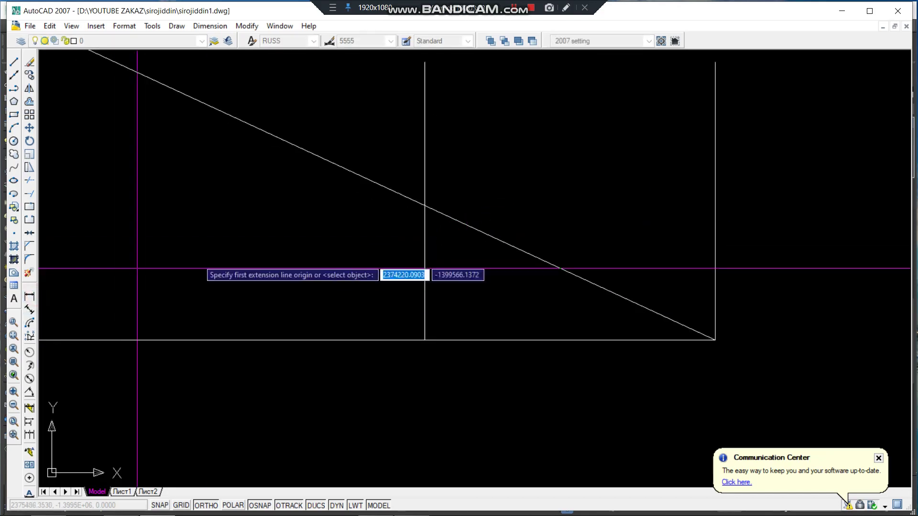
pyautogui.click(425, 205)
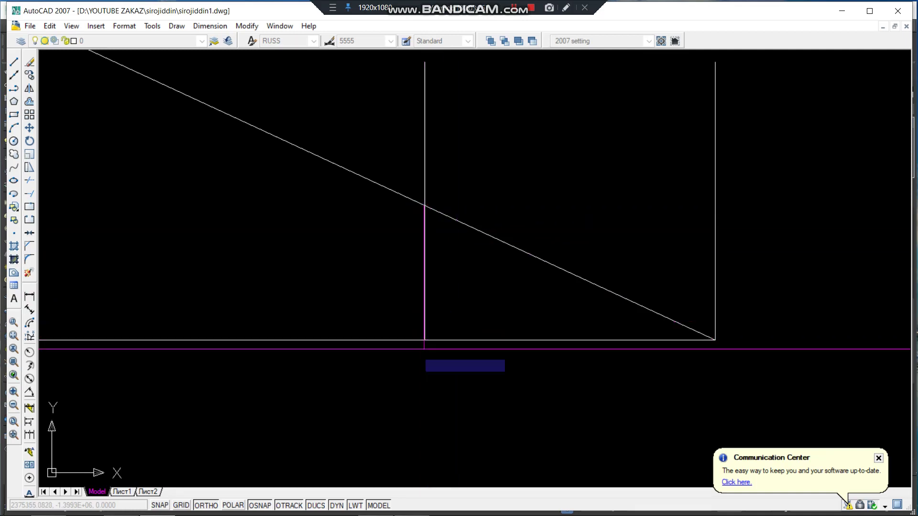
pyautogui.click(425, 340)
pyautogui.click(364, 211)
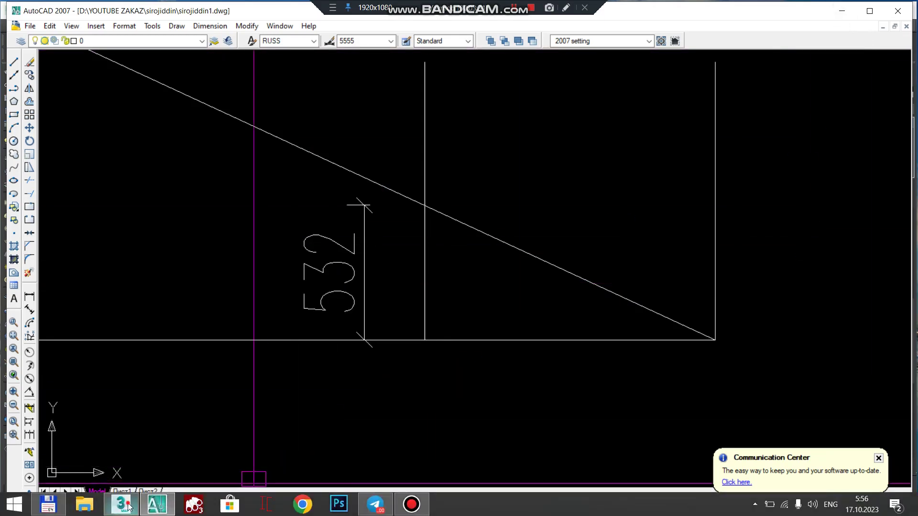
pyautogui.click(128, 506)
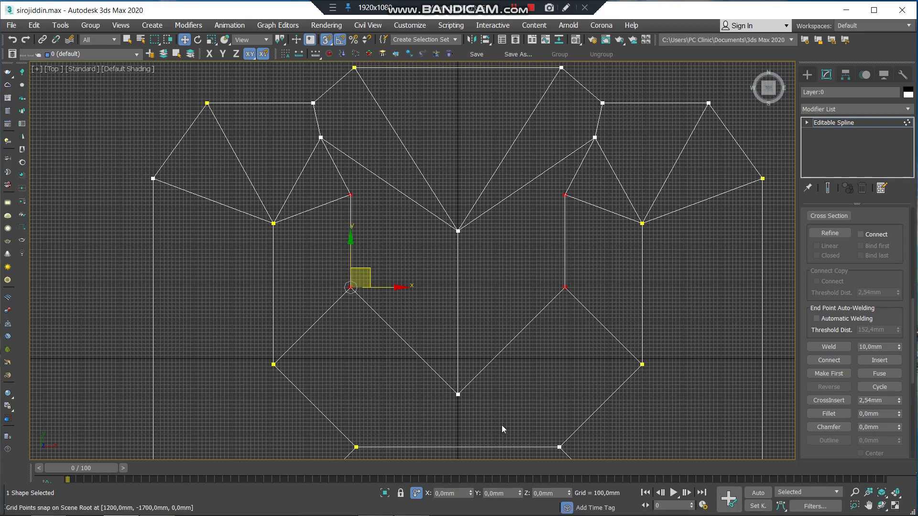
# In Left view, enter a Y offset of 532 to raise the selected inner vertices
pyautogui.press('l')
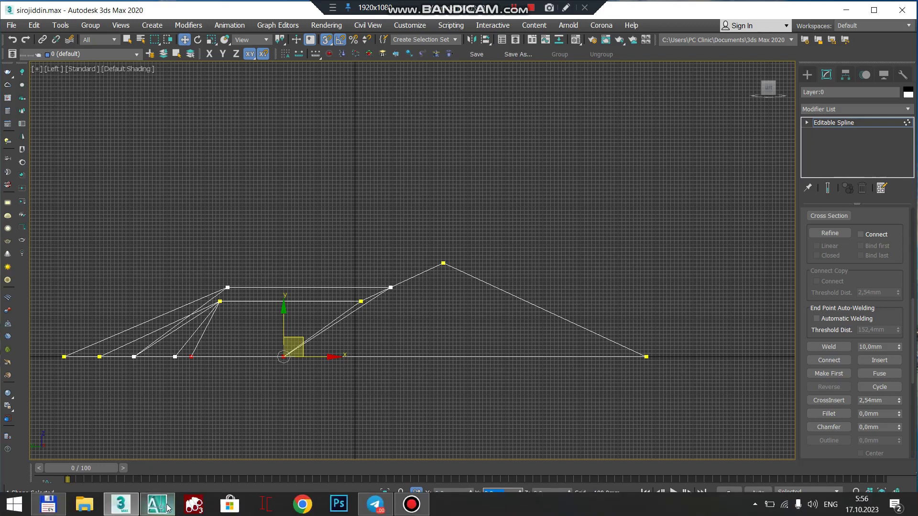
pyautogui.moveTo(157, 505)
pyautogui.click(159, 460)
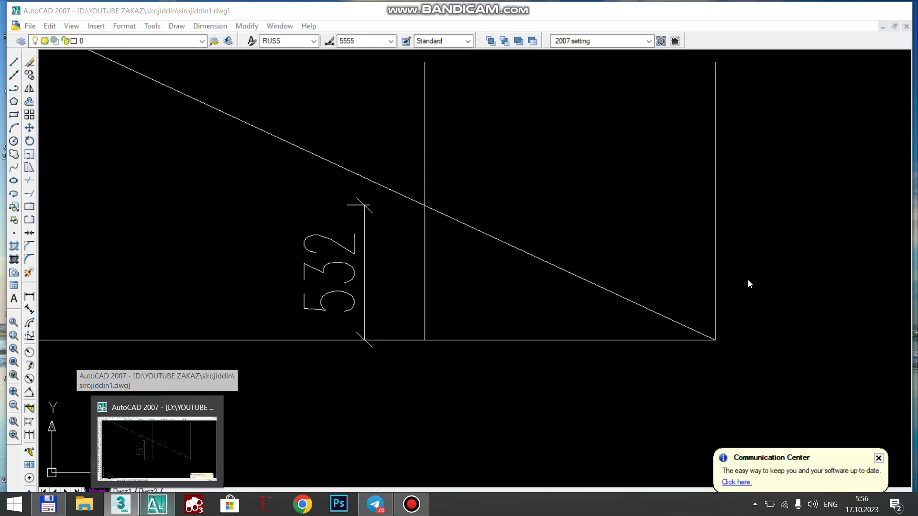
pyautogui.hotkey('alt', 'Tab')
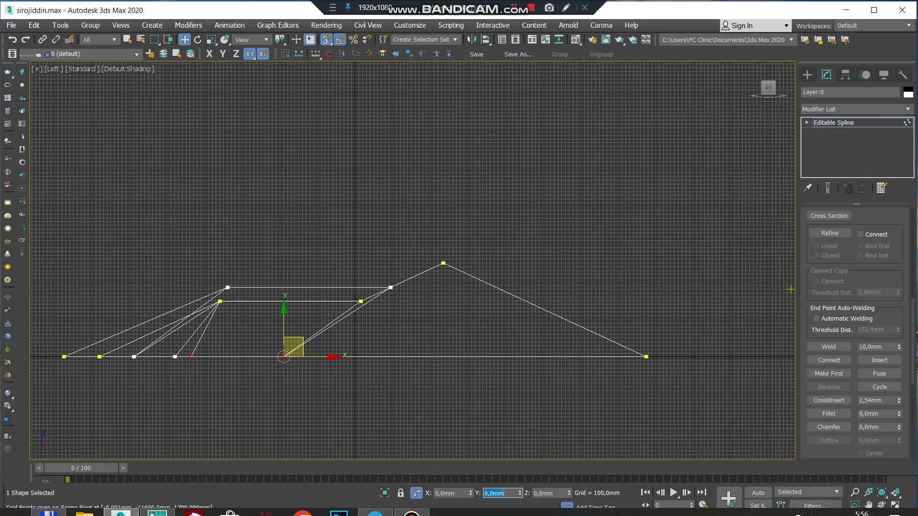
pyautogui.write('532')
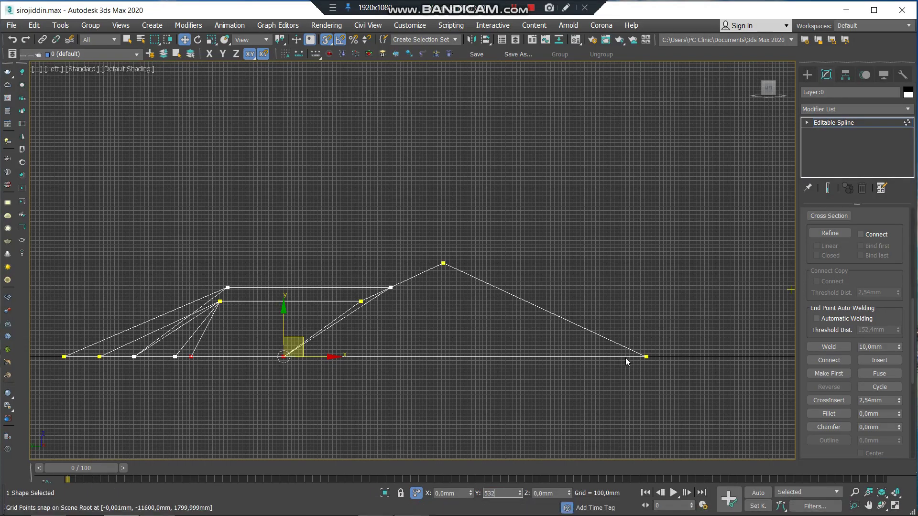
pyautogui.press('Return')
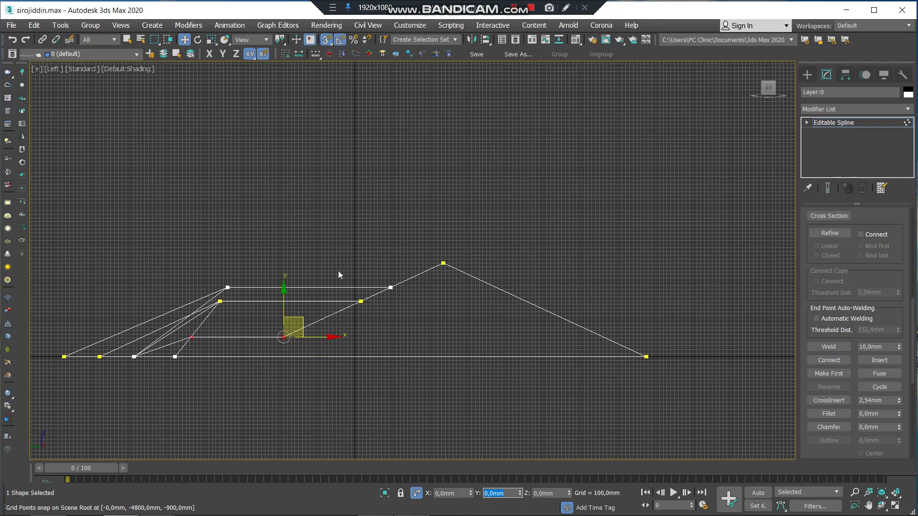
pyautogui.scroll(5, 288, 338)
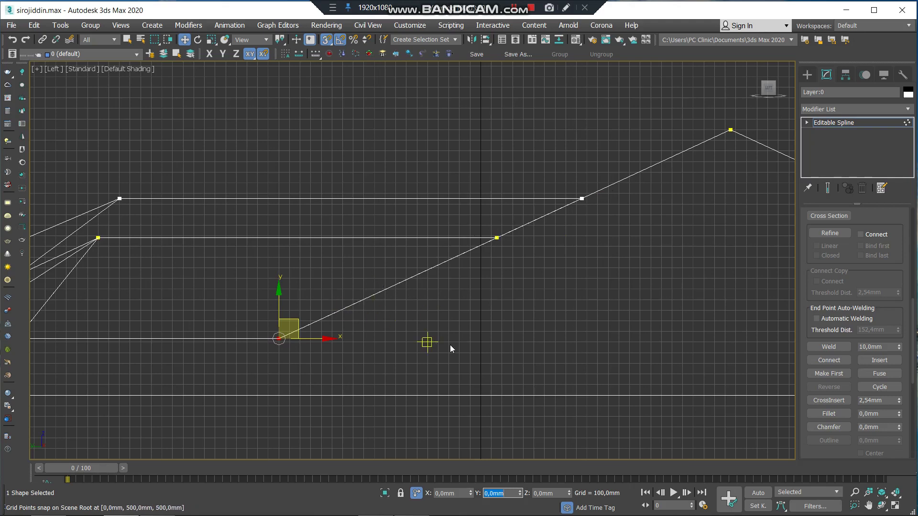
# Undo the vertex move and reapply the 532 mm lift to the inner vertices
pyautogui.click(478, 343)
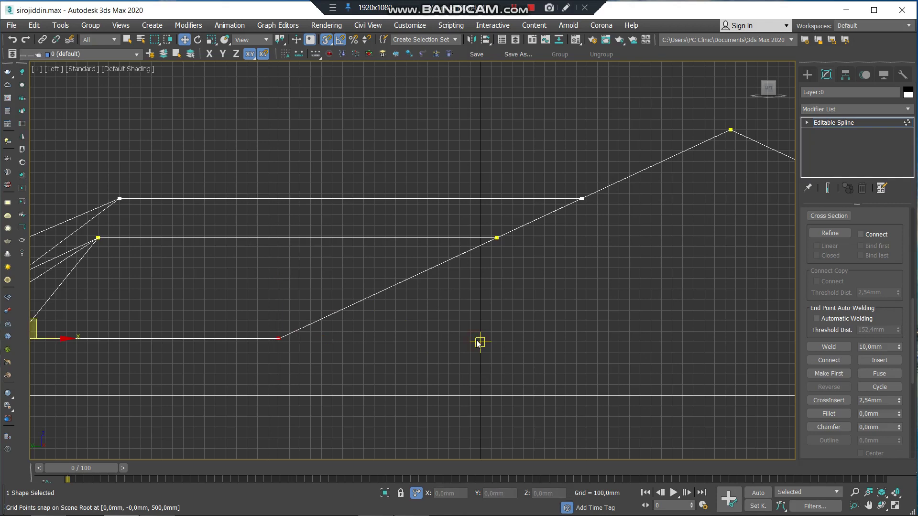
pyautogui.hotkey('ctrl', 'z')
pyautogui.write('532')
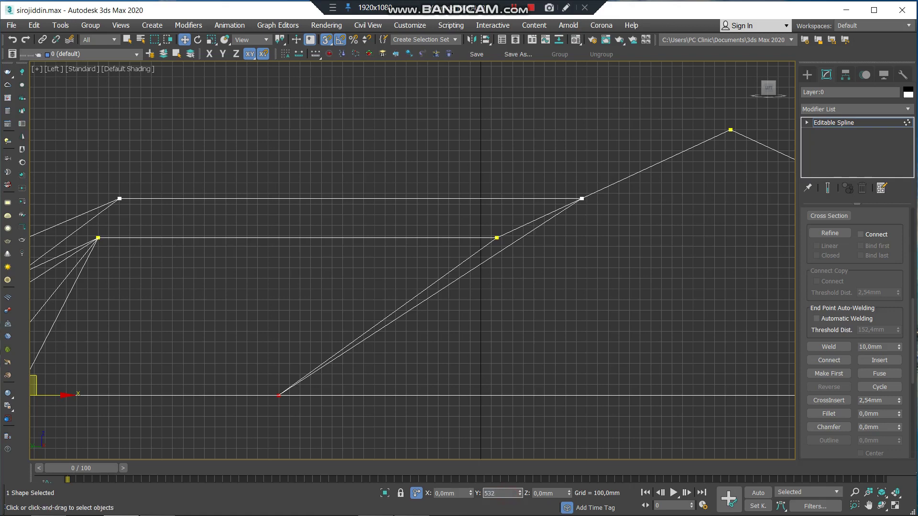
pyautogui.press('Return')
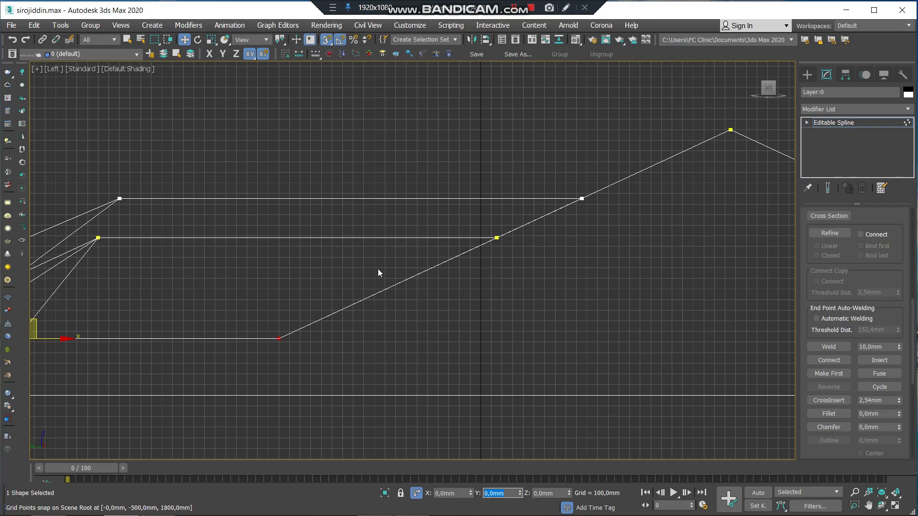
# Orbit the Perspective view to inspect the roof spline's new 532 mm level
pyautogui.scroll(-3, 267, 268)
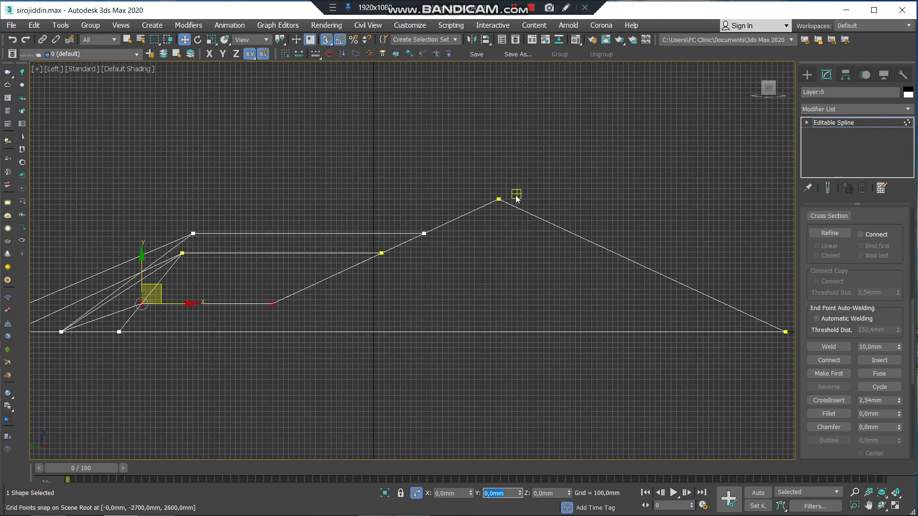
pyautogui.moveTo(360, 331); pyautogui.dragTo(444, 360, button='middle')
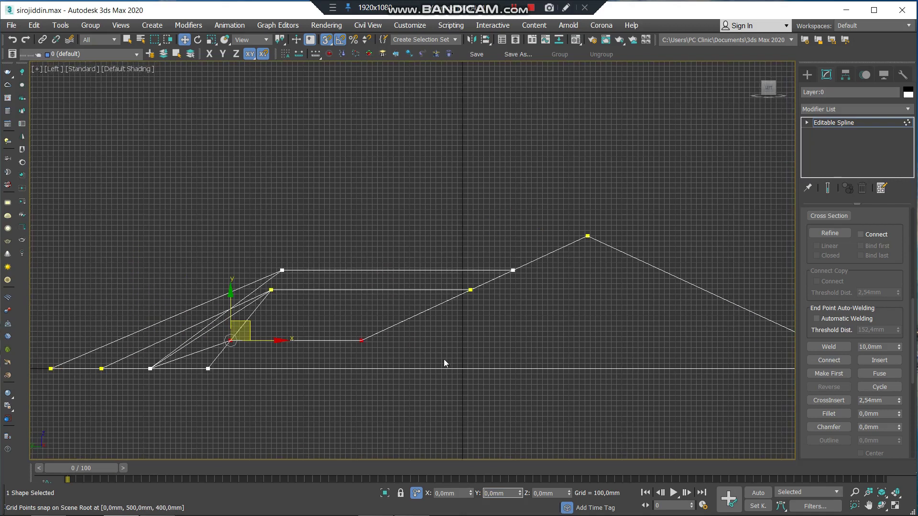
pyautogui.press('p')
pyautogui.moveTo(331, 328)
pyautogui.keyDown('alt'); pyautogui.mouseDown(button='middle')
pyautogui.moveTo(424, 328)
pyautogui.moveTo(469, 302)
pyautogui.moveTo(498, 311)
pyautogui.moveTo(527, 305)
pyautogui.moveTo(479, 318)
pyautogui.moveTo(505, 298)
pyautogui.moveTo(443, 318)
pyautogui.moveTo(467, 240)
pyautogui.moveTo(444, 247)
pyautogui.moveTo(435, 287)
pyautogui.moveTo(383, 286)
pyautogui.moveTo(390, 277)
pyautogui.moveTo(369, 309)
pyautogui.moveTo(632, 203)
pyautogui.mouseUp(button='middle'); pyautogui.keyUp('alt')
# In Top view, window-select the next two inner hip vertices of the roof spline
pyautogui.moveTo(498, 269)
pyautogui.mouseDown(button='middle')
pyautogui.moveTo(395, 310)
pyautogui.moveTo(375, 173)
pyautogui.mouseUp(button='middle')
pyautogui.press('t')
pyautogui.scroll(2, 374, 173)
pyautogui.scroll(-2, 369, 164)
pyautogui.scroll(1, 318, 252)
pyautogui.scroll(1, 302, 266)
pyautogui.scroll(2, 439, 283)
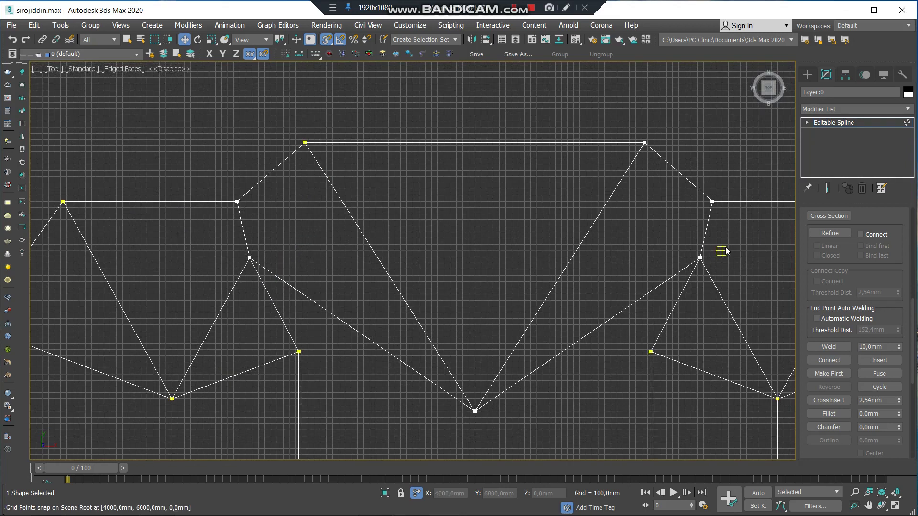
pyautogui.moveTo(690, 285); pyautogui.dragTo(688, 286)
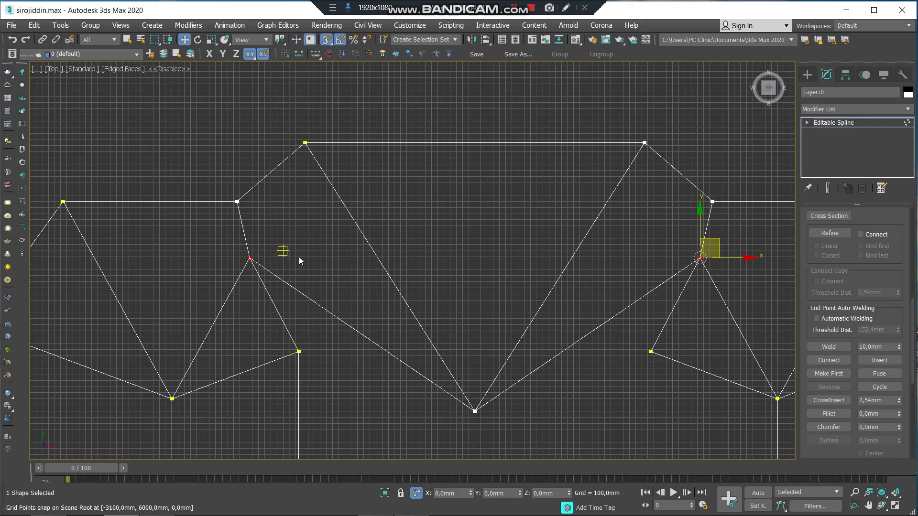
pyautogui.scroll(-4, 299, 257)
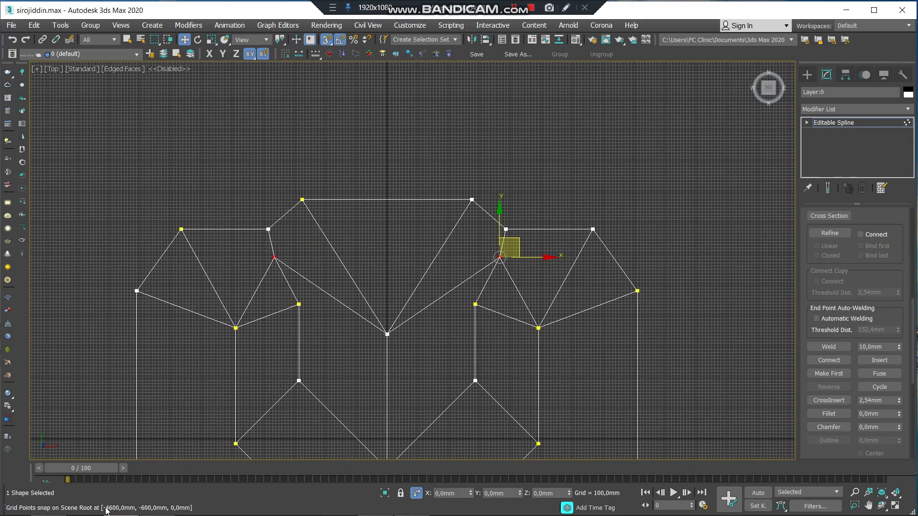
pyautogui.click(161, 503)
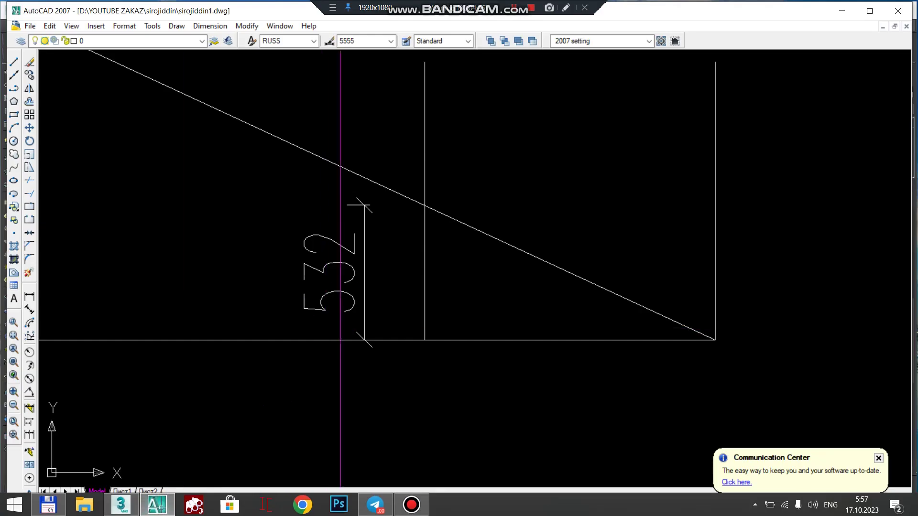
# Delete the temporary vertical line and the 532 dimension in AutoCAD
pyautogui.scroll(-4, 385, 259)
pyautogui.scroll(1, 384, 258)
pyautogui.click(365, 222)
pyautogui.click(318, 300)
pyautogui.press('Delete')
# Draw a horizontal line leftward from the hip endpoint across the left wing
pyautogui.scroll(-5, 549, 303)
pyautogui.moveTo(360, 312); pyautogui.dragTo(590, 236, button='middle')
pyautogui.scroll(3, 321, 204)
pyautogui.scroll(1, 321, 204)
pyautogui.moveTo(414, 212); pyautogui.dragTo(350, 371, button='middle')
pyautogui.scroll(2, 425, 272)
pyautogui.scroll(1, 424, 279)
pyautogui.write('l')
pyautogui.press('Return')
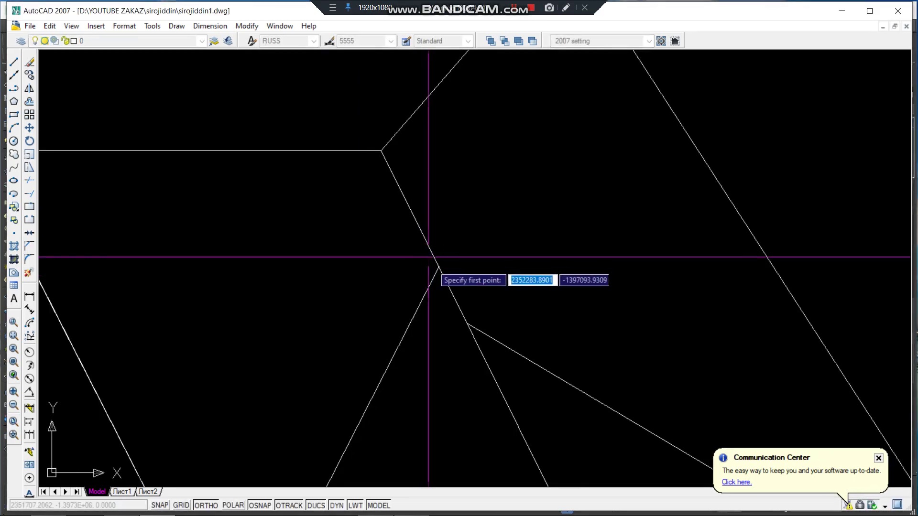
pyautogui.click(439, 267)
pyautogui.click(143, 267)
pyautogui.press('Return')
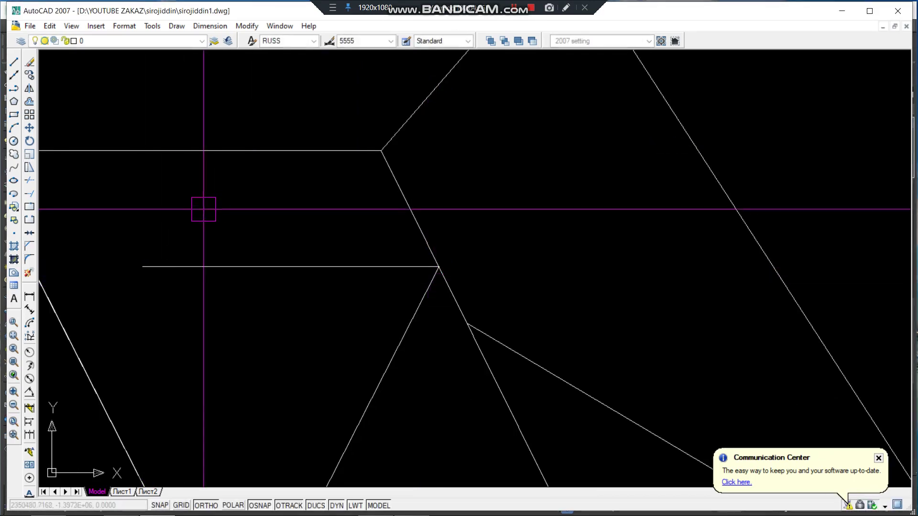
# Dimension the 724 vertical distance from the new line's end up to the roof edge
pyautogui.moveTo(203, 209); pyautogui.dragTo(267, 200, button='middle')
pyautogui.scroll(-4, 174, 244)
pyautogui.moveTo(174, 244); pyautogui.dragTo(269, 229, button='middle')
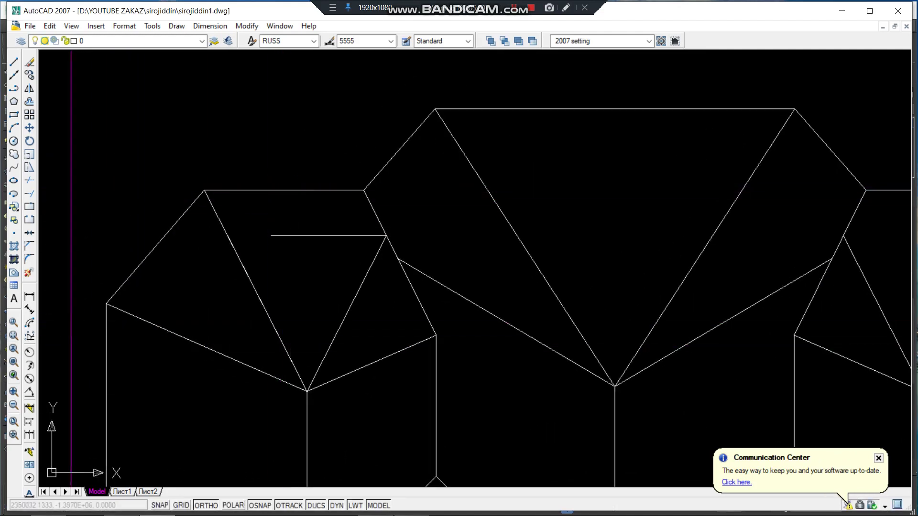
pyautogui.click(30, 297)
pyautogui.click(271, 235)
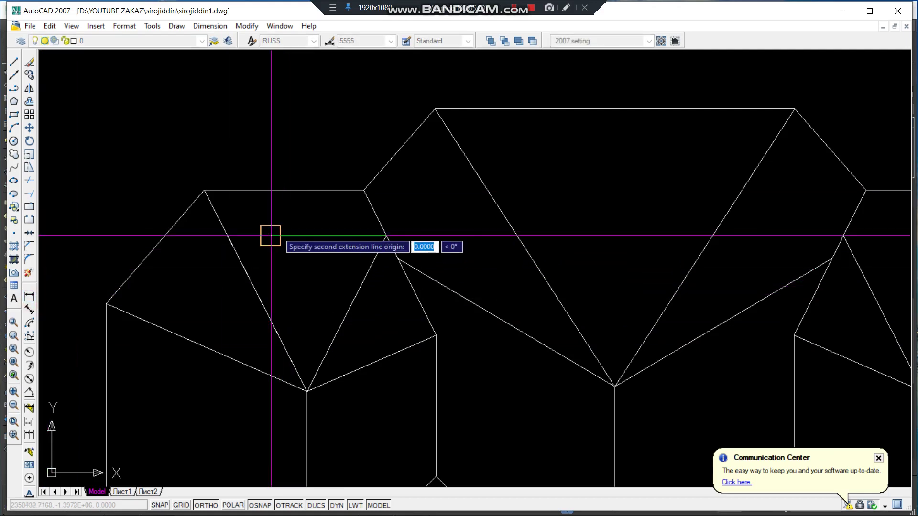
pyautogui.click(265, 190)
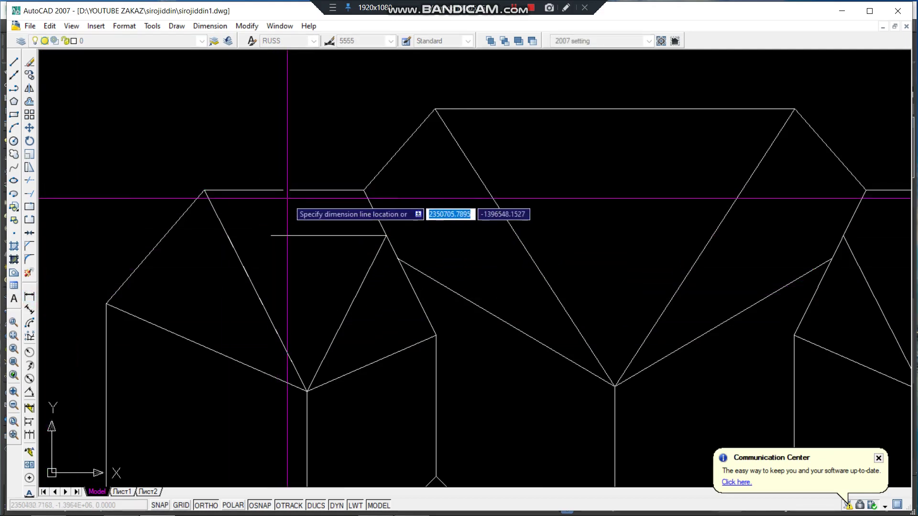
pyautogui.click(297, 206)
pyautogui.scroll(5, 307, 221)
# Inspect the 724 dimension and the short top ridge edge across the whole roof plan
pyautogui.click(271, 222)
pyautogui.press('Escape')
pyautogui.scroll(-4, 348, 209)
pyautogui.scroll(2, 347, 209)
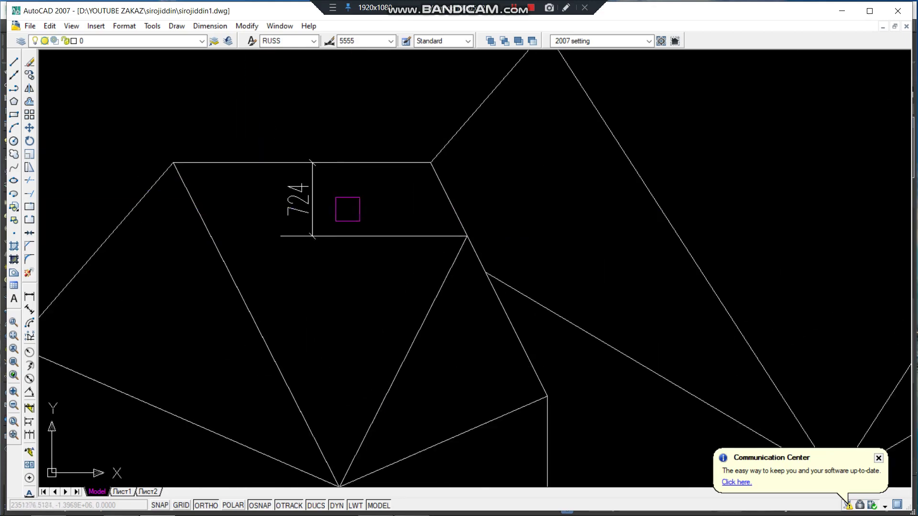
pyautogui.click(305, 194)
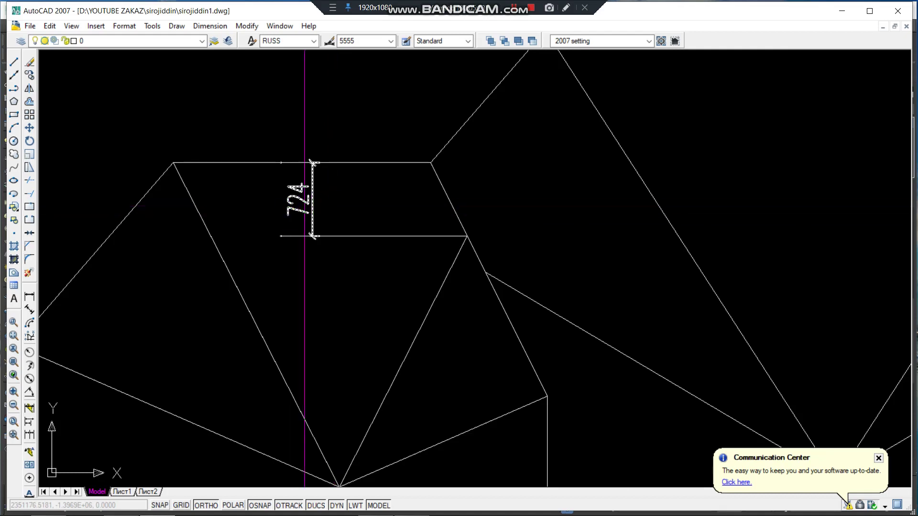
pyautogui.press('Escape')
pyautogui.scroll(-3, 397, 194)
pyautogui.moveTo(451, 172); pyautogui.dragTo(309, 195, button='middle')
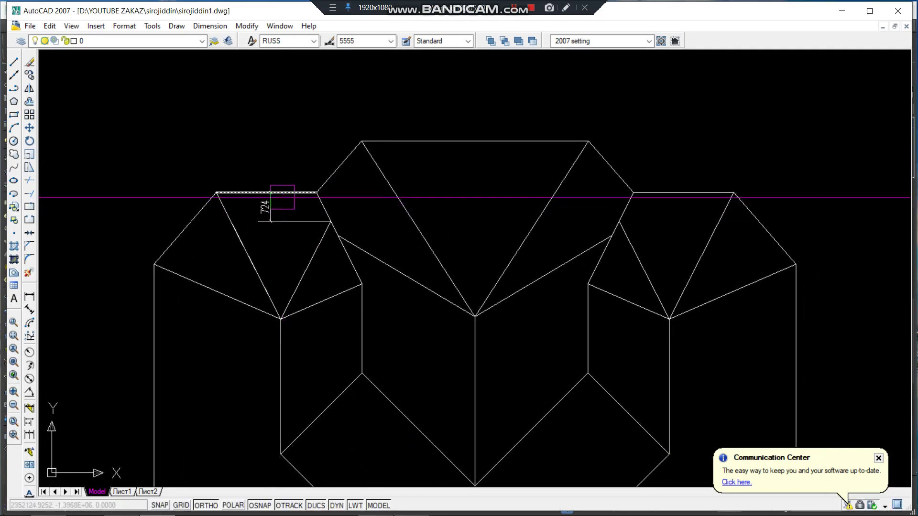
pyautogui.moveTo(235, 279); pyautogui.dragTo(305, 216, button='middle')
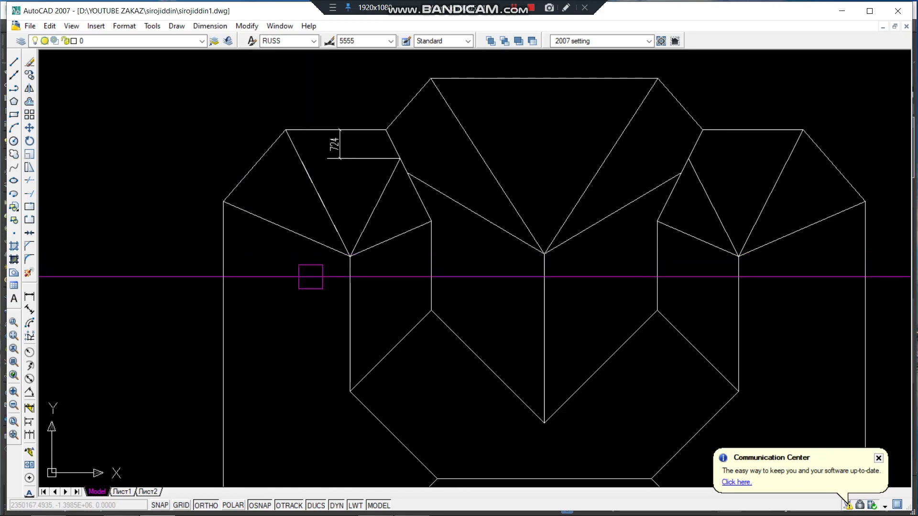
pyautogui.click(339, 143)
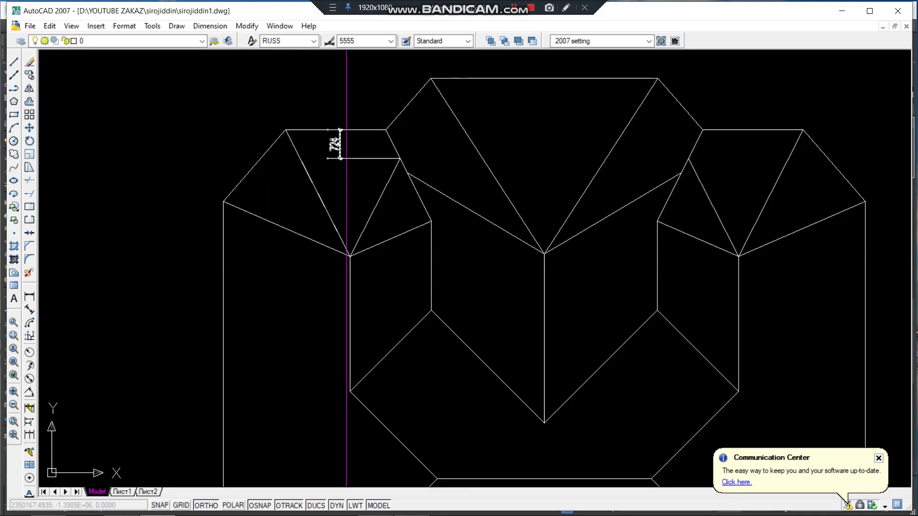
pyautogui.click(354, 138)
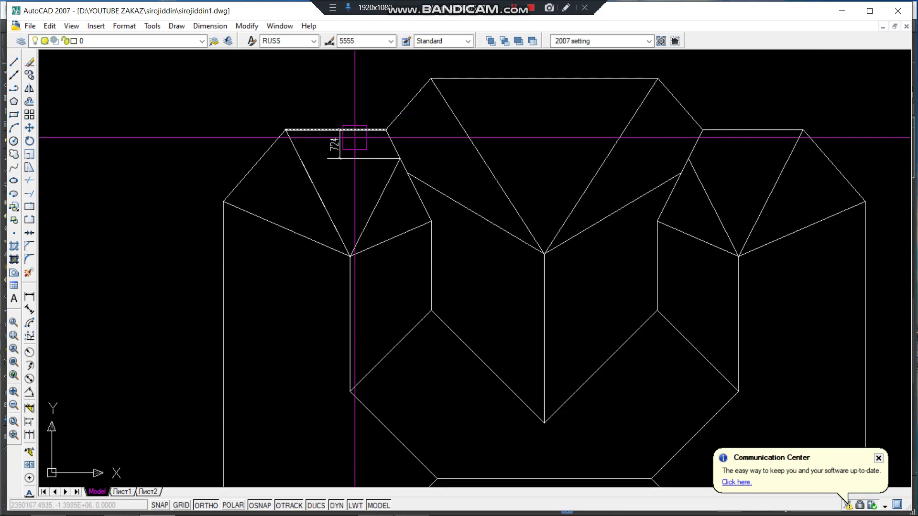
pyautogui.scroll(3, 354, 138)
pyautogui.press('Escape')
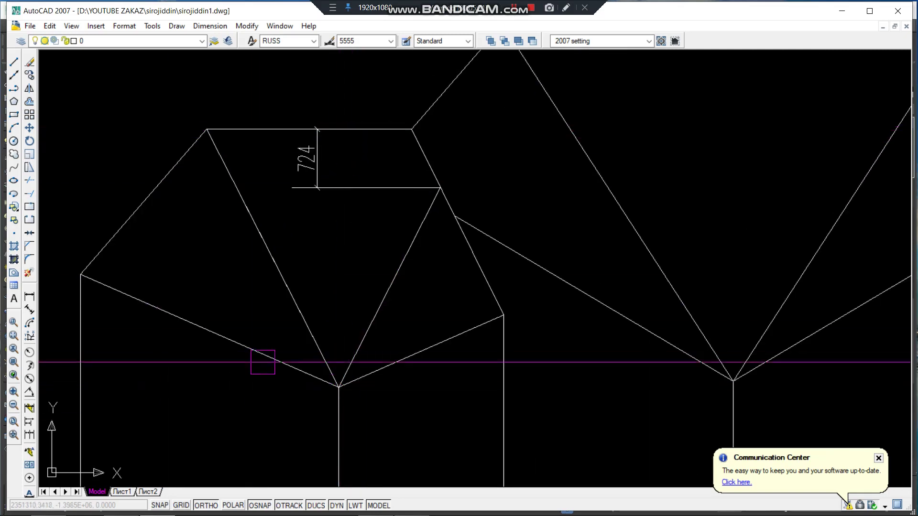
pyautogui.click(566, 8)
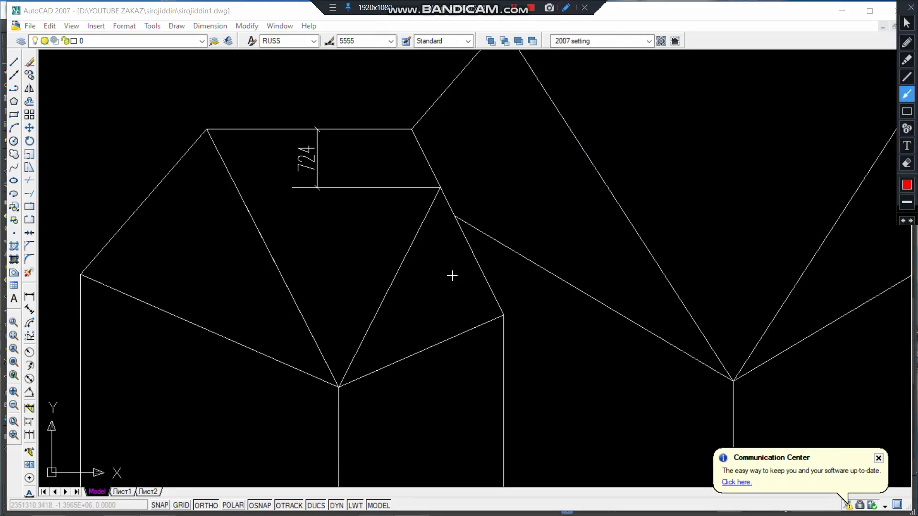
pyautogui.moveTo(340, 241); pyautogui.dragTo(335, 152)
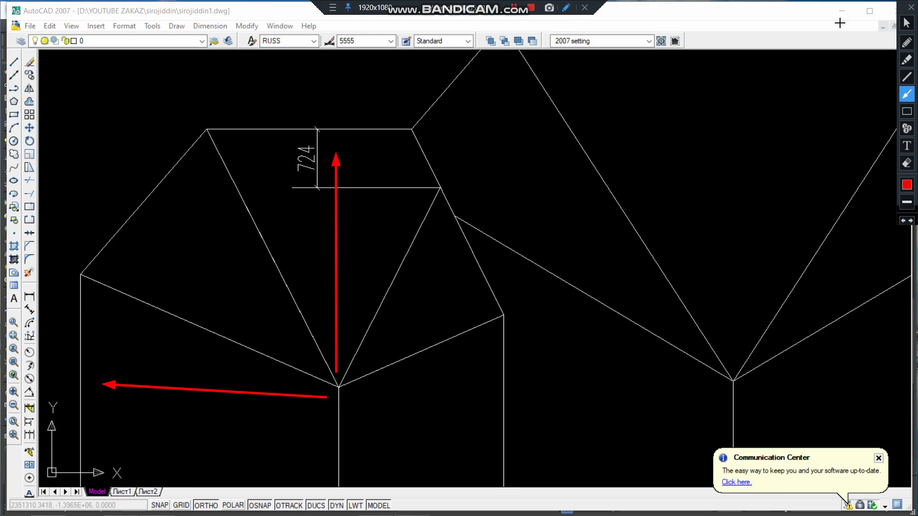
pyautogui.click(910, 7)
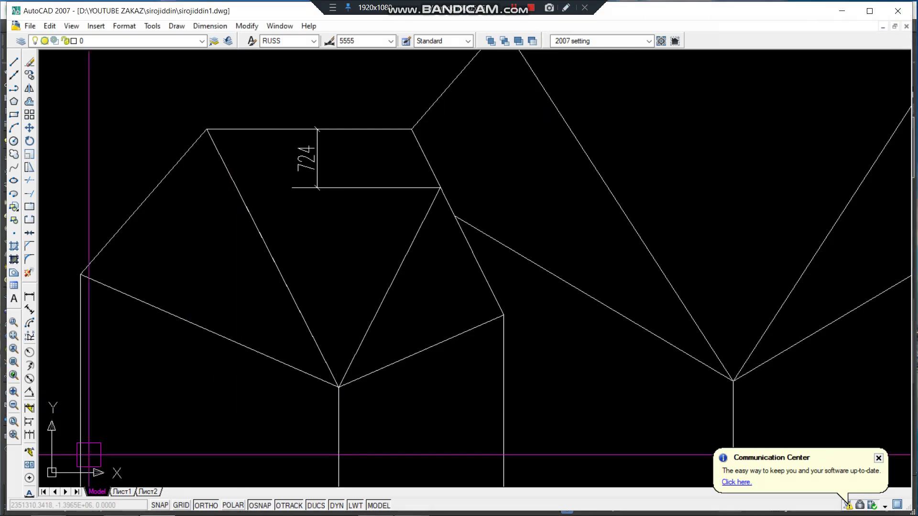
# Dimension the 3200 vertical and 3200 horizontal runs from the low hip vertex
pyautogui.click(30, 296)
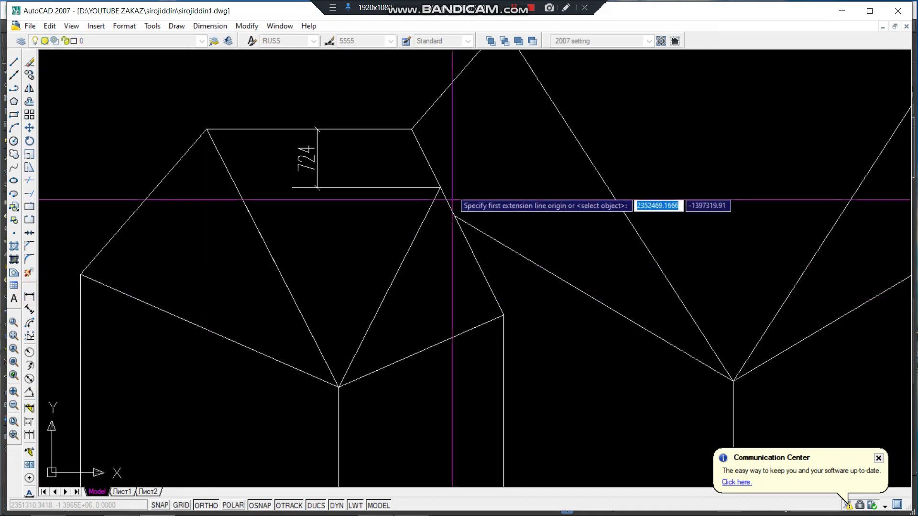
pyautogui.click(335, 128)
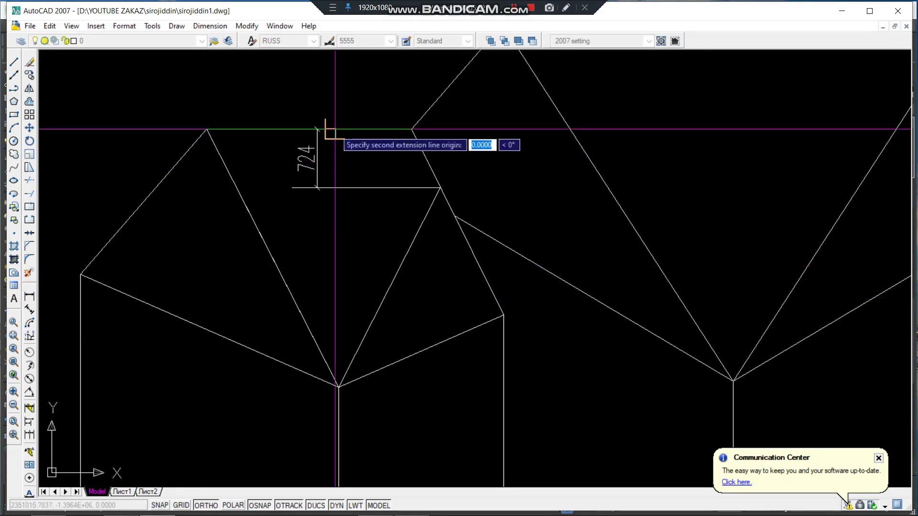
pyautogui.click(338, 386)
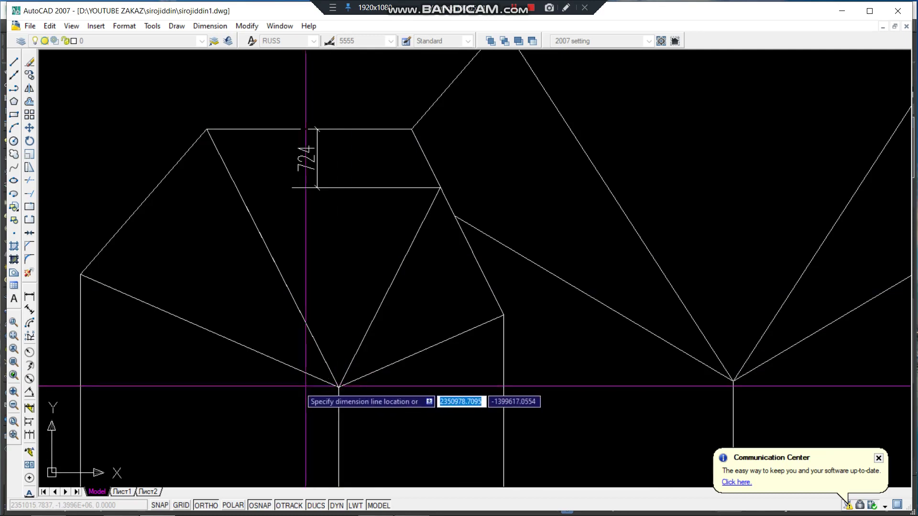
pyautogui.click(253, 390)
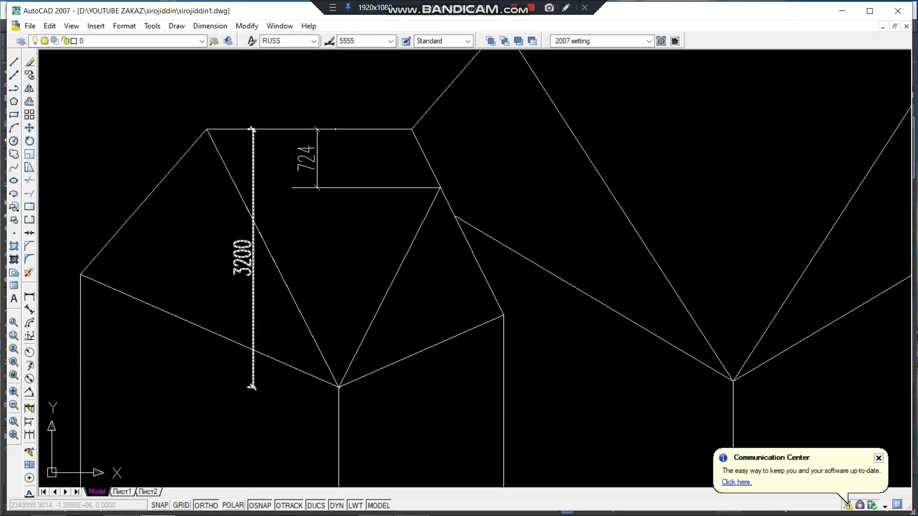
pyautogui.moveTo(253, 388); pyautogui.dragTo(328, 322, button='middle')
pyautogui.press('Return')
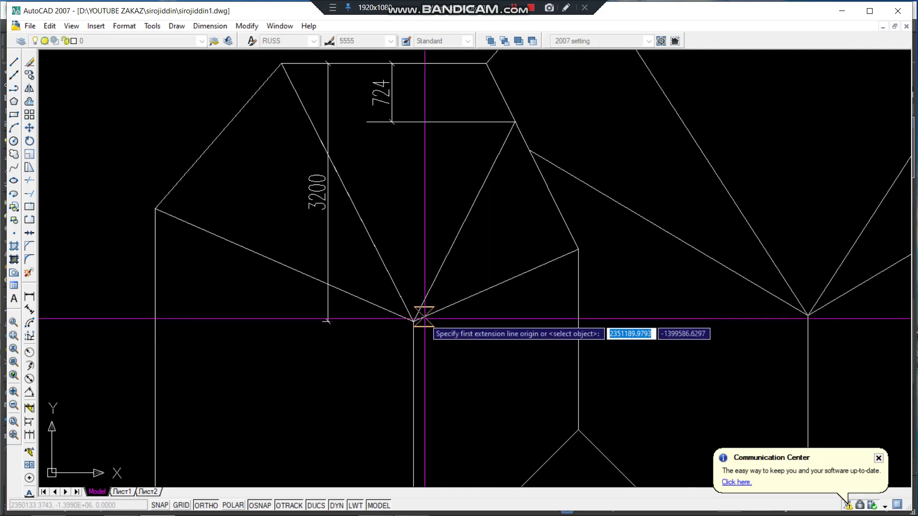
pyautogui.click(414, 320)
pyautogui.click(155, 321)
pyautogui.click(190, 410)
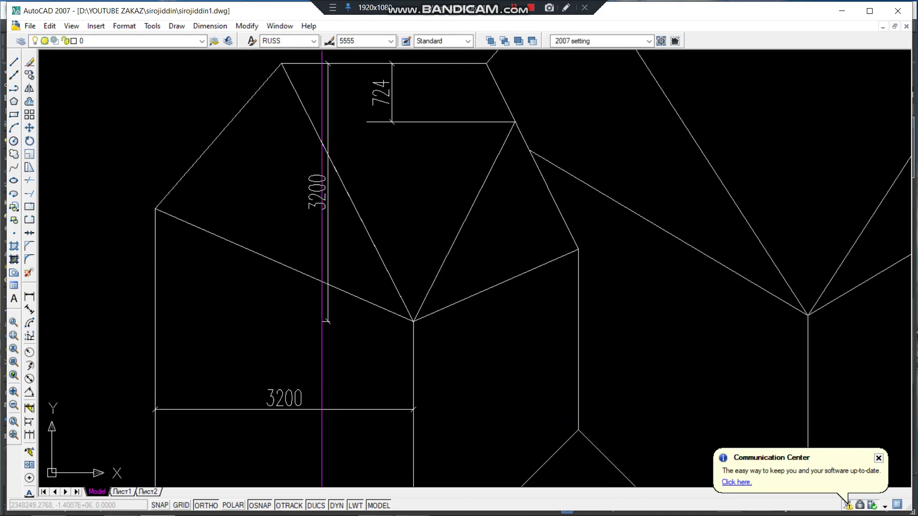
# Delete the two temporary 3200 dimensions
pyautogui.click(322, 409)
pyautogui.click(337, 258)
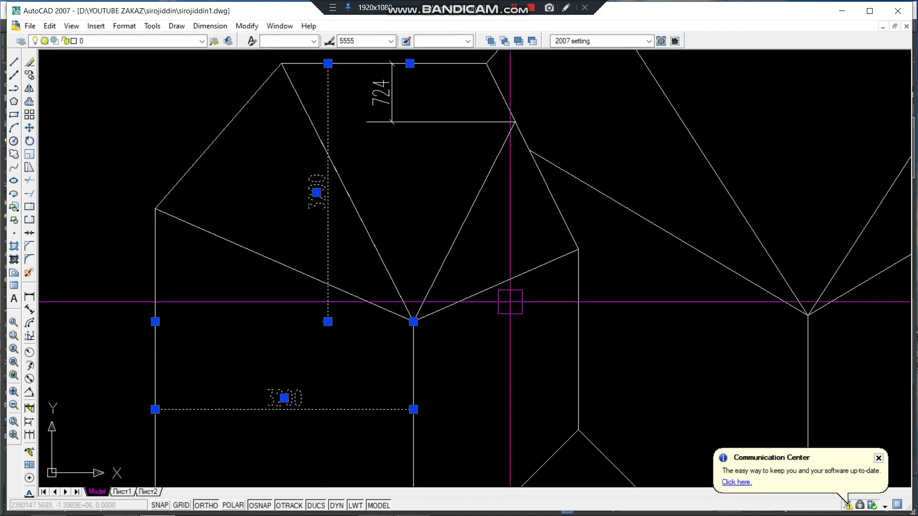
pyautogui.press('Delete')
# Offset the slope triangle's vertical side 724 inward
pyautogui.scroll(-2, 430, 231)
pyautogui.moveTo(430, 231); pyautogui.dragTo(317, 223, button='middle')
pyautogui.scroll(-1, 317, 223)
pyautogui.scroll(-2, 335, 215)
pyautogui.moveTo(545, 211); pyautogui.dragTo(395, 245, button='middle')
pyautogui.scroll(3, 396, 268)
pyautogui.scroll(5, 396, 268)
pyautogui.scroll(2, 480, 293)
pyautogui.write('o')
pyautogui.press('Return')
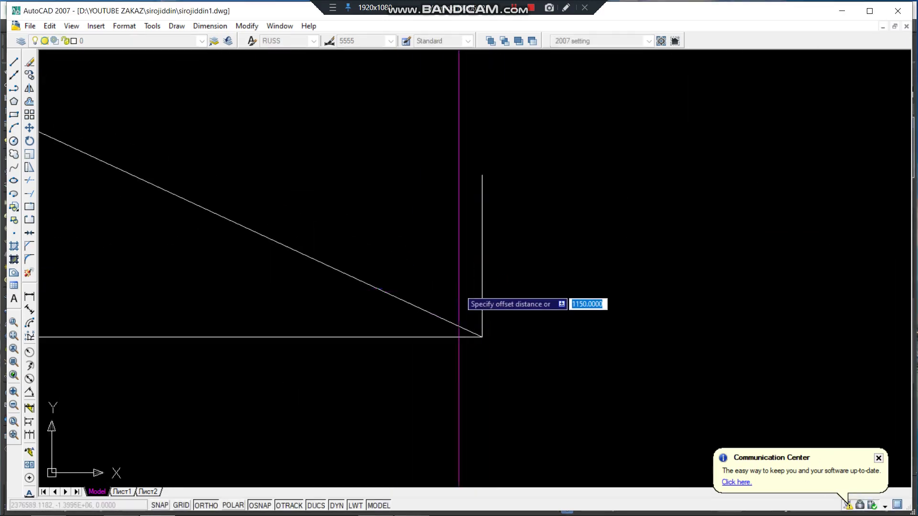
pyautogui.write('75')
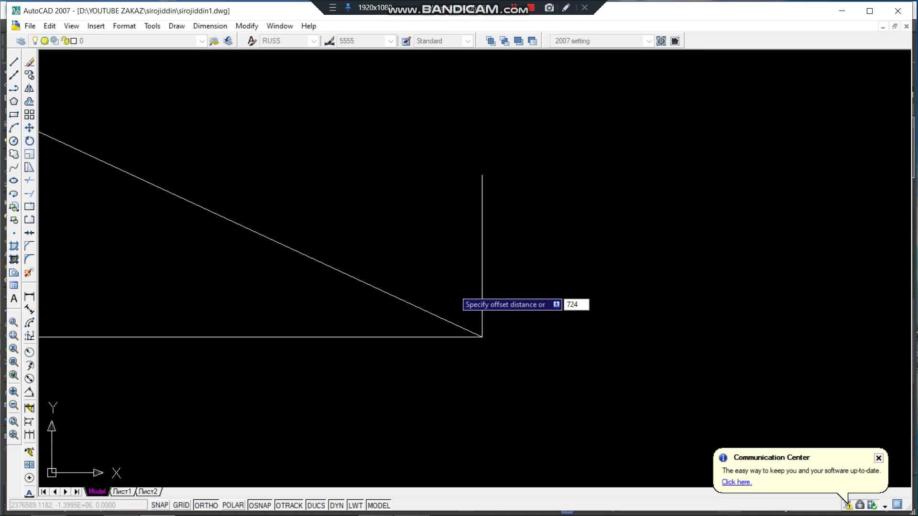
pyautogui.press('Return')
pyautogui.click(482, 263)
pyautogui.click(340, 271)
# Dimension the height where the offset line meets the slope: 335
pyautogui.moveTo(461, 251); pyautogui.dragTo(532, 236, button='middle')
pyautogui.scroll(3, 421, 301)
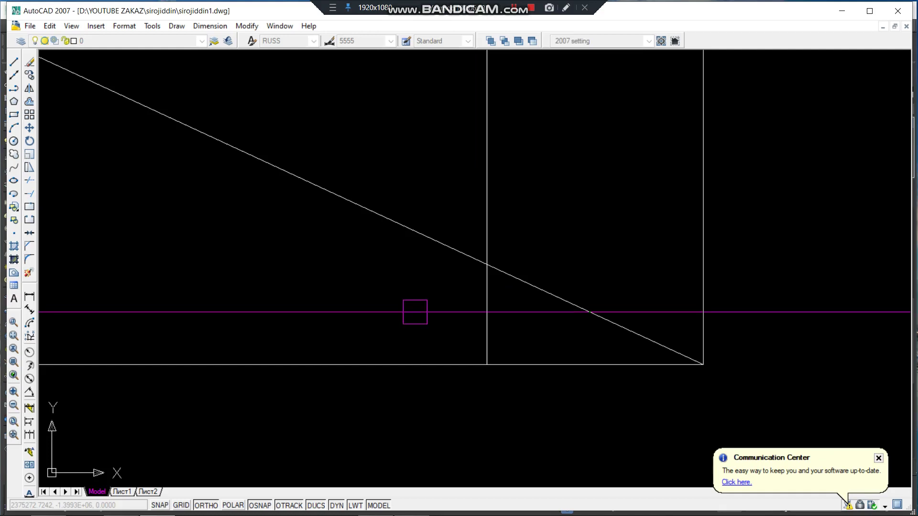
pyautogui.click(29, 298)
pyautogui.click(486, 364)
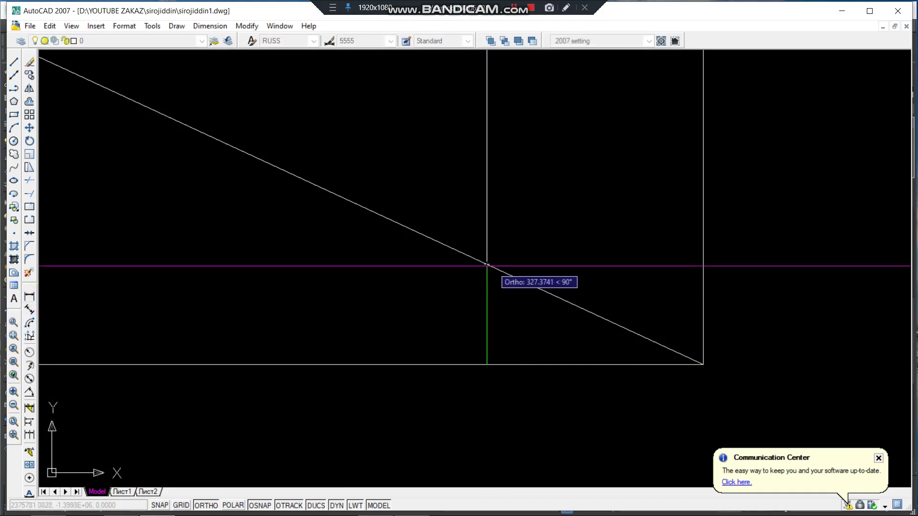
pyautogui.click(487, 264)
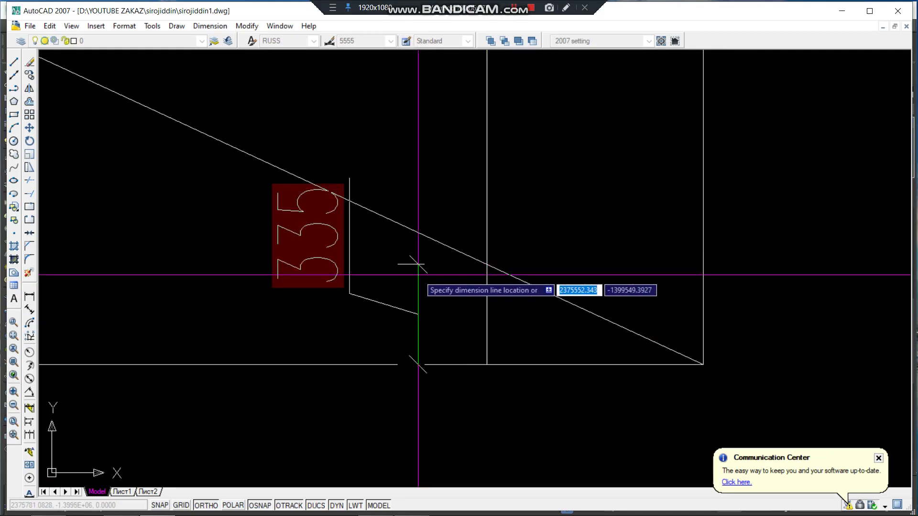
pyautogui.click(418, 264)
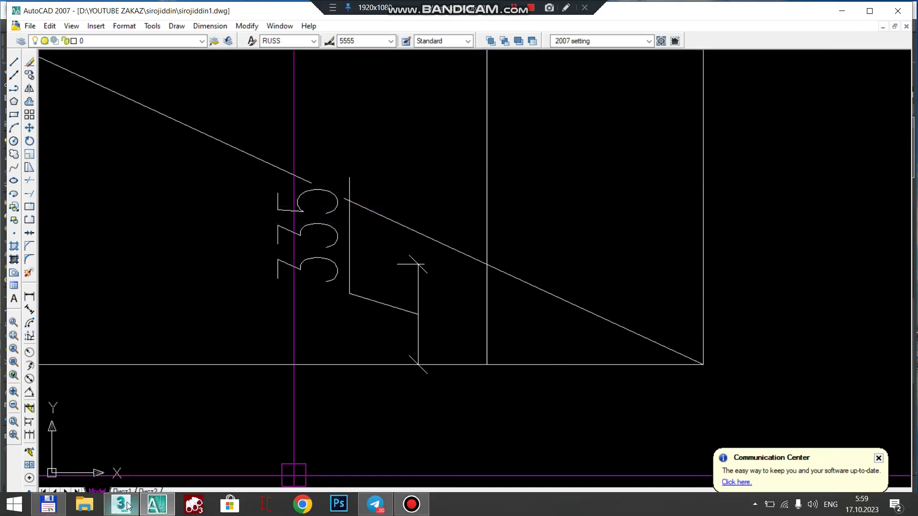
pyautogui.click(132, 488)
# Raise the two selected inner roof spline vertices 335 mm in Left view, then return to Perspective
pyautogui.scroll(-3, 466, 294)
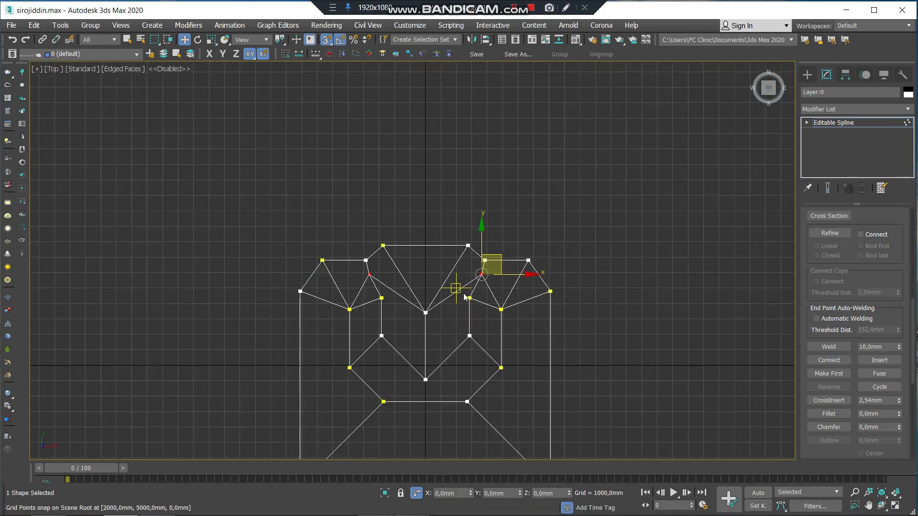
pyautogui.press('l')
pyautogui.write('335')
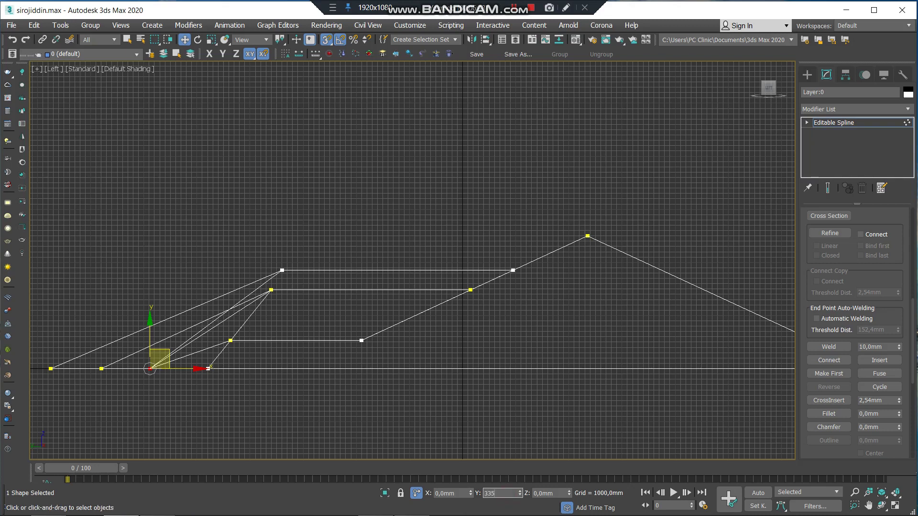
pyautogui.press('Return')
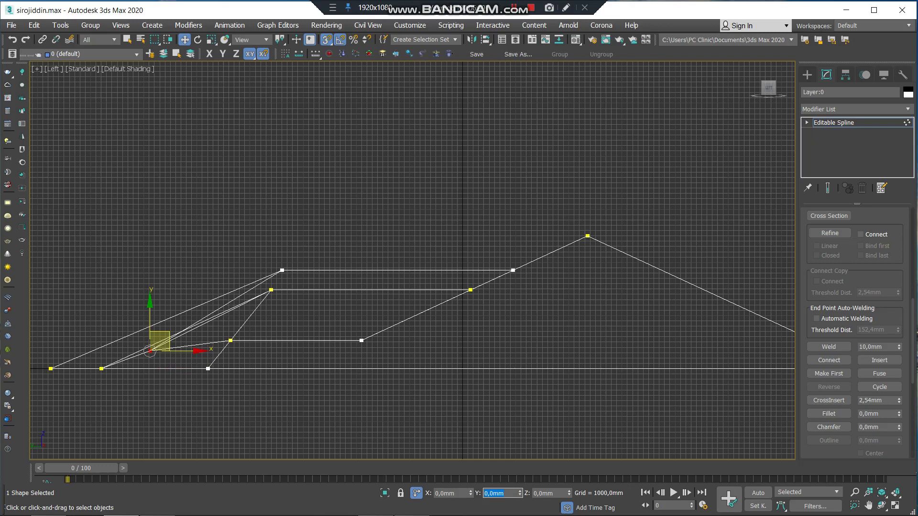
pyautogui.scroll(2, 149, 349)
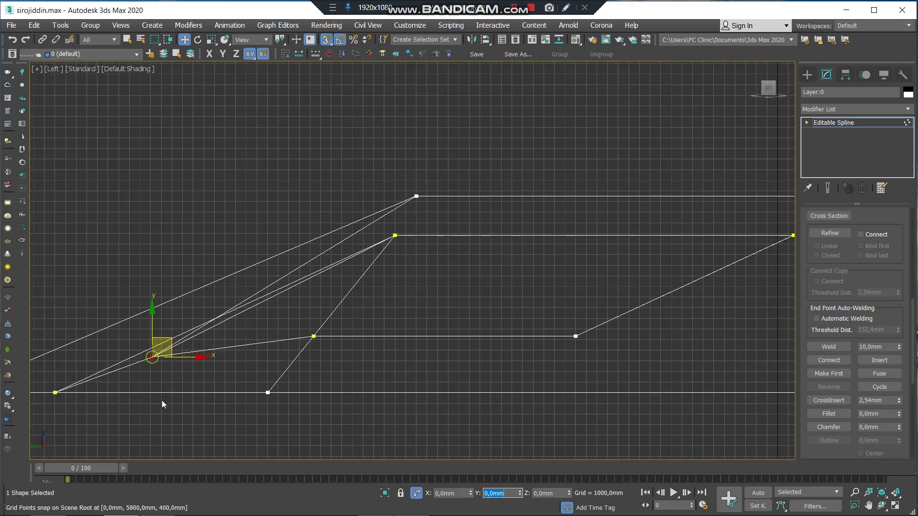
pyautogui.moveTo(261, 337); pyautogui.dragTo(401, 308, button='middle')
pyautogui.scroll(-2, 401, 308)
pyautogui.scroll(2, 384, 312)
pyautogui.scroll(-2, 384, 312)
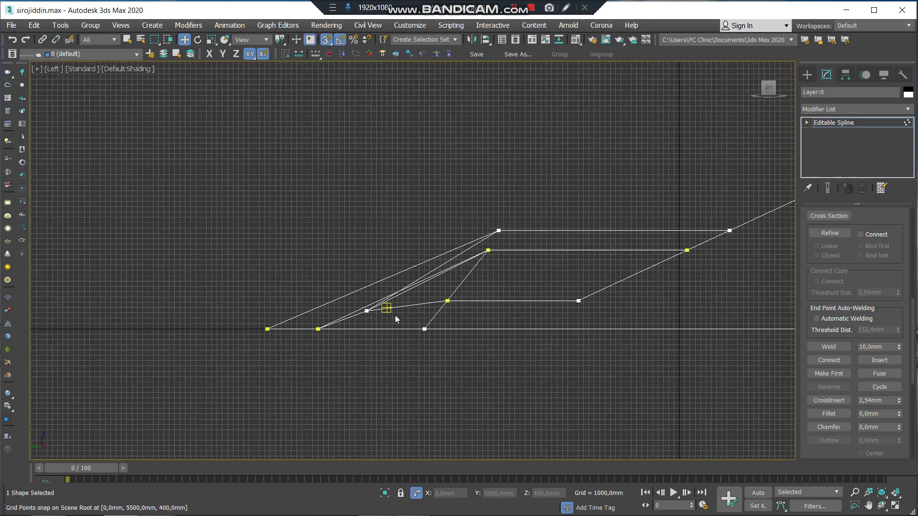
pyautogui.press('p')
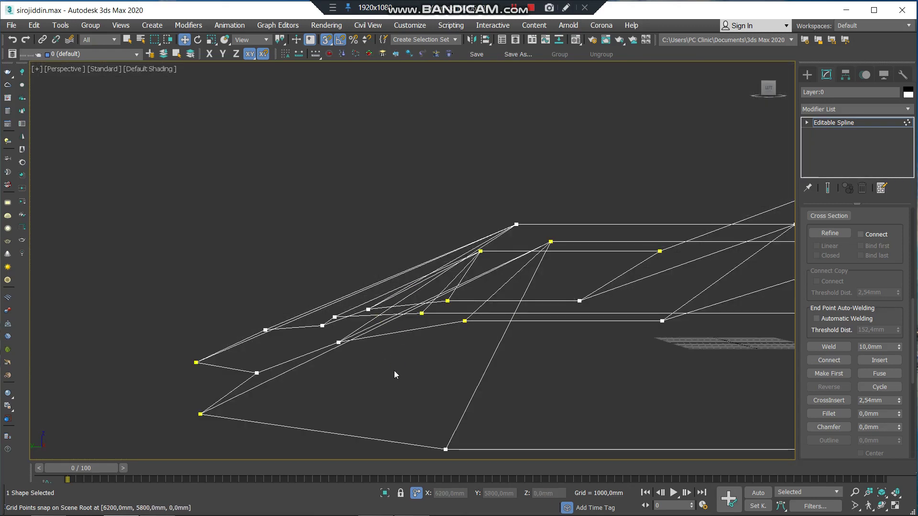
pyautogui.moveTo(393, 367)
pyautogui.keyDown('alt'); pyautogui.mouseDown(button='middle')
pyautogui.moveTo(458, 365)
pyautogui.moveTo(303, 327)
pyautogui.moveTo(362, 332)
pyautogui.moveTo(248, 282)
pyautogui.moveTo(309, 298)
pyautogui.mouseUp(button='middle'); pyautogui.keyUp('alt')
pyautogui.moveTo(320, 317)
pyautogui.mouseDown(button='middle')
pyautogui.moveTo(426, 297)
pyautogui.moveTo(395, 303)
pyautogui.moveTo(463, 306)
pyautogui.moveTo(439, 301)
pyautogui.moveTo(381, 329)
pyautogui.mouseUp(button='middle')
pyautogui.keyDown('alt'); pyautogui.moveTo(360, 260); pyautogui.dragTo(358, 243, button='middle'); pyautogui.keyUp('alt')
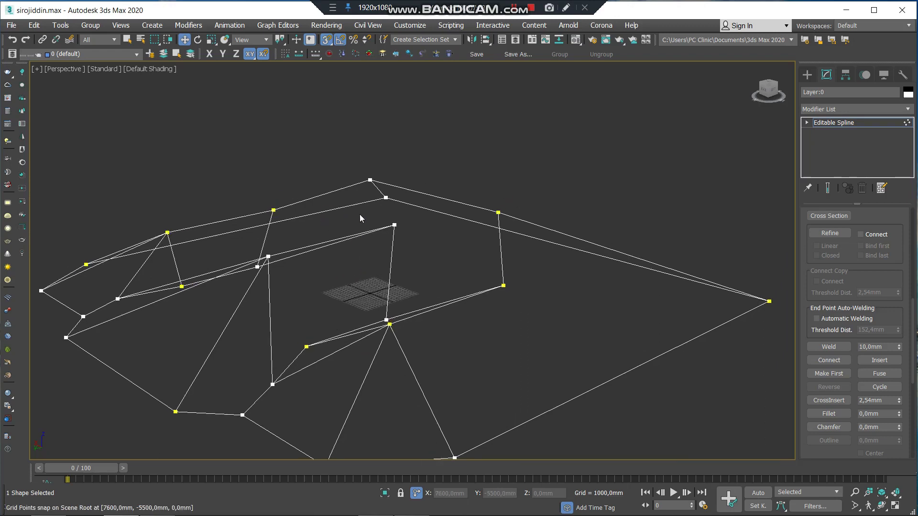
pyautogui.moveTo(366, 242)
pyautogui.keyDown('alt'); pyautogui.mouseDown(button='middle')
pyautogui.moveTo(377, 243)
pyautogui.moveTo(369, 225)
pyautogui.moveTo(410, 263)
pyautogui.mouseUp(button='middle'); pyautogui.keyUp('alt')
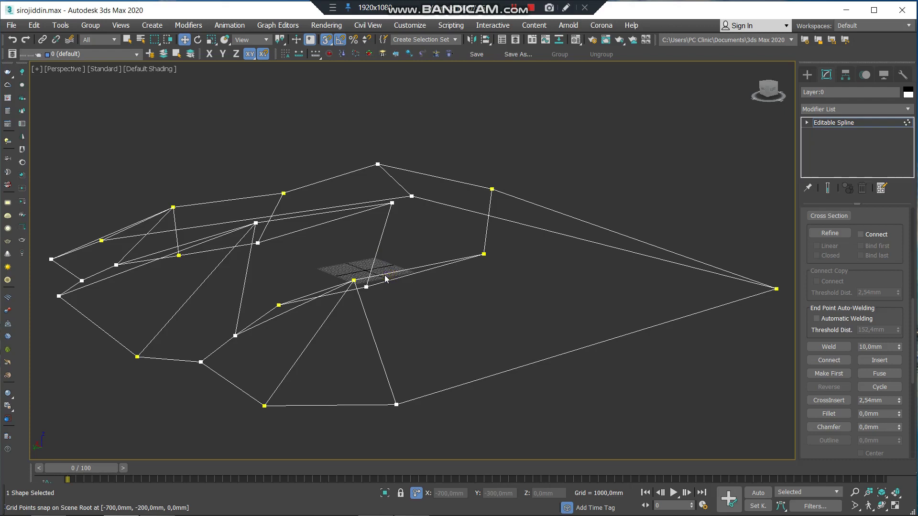
pyautogui.keyDown('alt'); pyautogui.moveTo(385, 281); pyautogui.dragTo(411, 272, button='middle'); pyautogui.keyUp('alt')
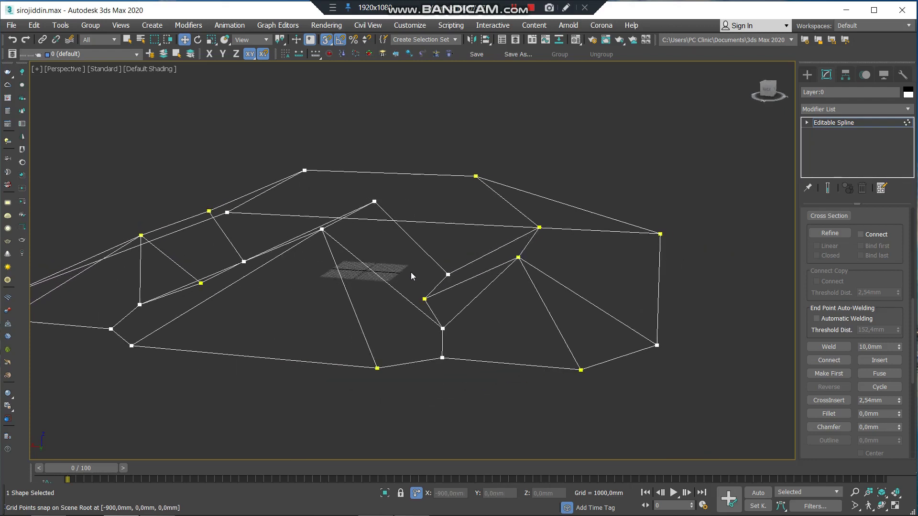
pyautogui.moveTo(394, 303)
pyautogui.mouseDown(button='middle')
pyautogui.moveTo(451, 314)
pyautogui.moveTo(420, 320)
pyautogui.moveTo(443, 318)
pyautogui.moveTo(464, 299)
pyautogui.moveTo(360, 294)
pyautogui.moveTo(418, 296)
pyautogui.mouseUp(button='middle')
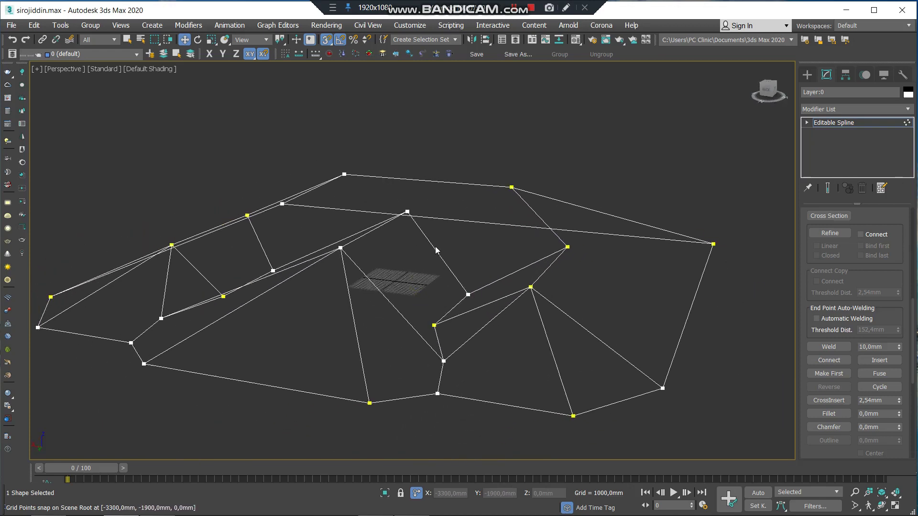
pyautogui.moveTo(403, 294)
pyautogui.keyDown('alt'); pyautogui.mouseDown(button='middle')
pyautogui.moveTo(441, 309)
pyautogui.moveTo(418, 311)
pyautogui.moveTo(477, 292)
pyautogui.moveTo(373, 282)
pyautogui.moveTo(344, 306)
pyautogui.mouseUp(button='middle'); pyautogui.keyUp('alt')
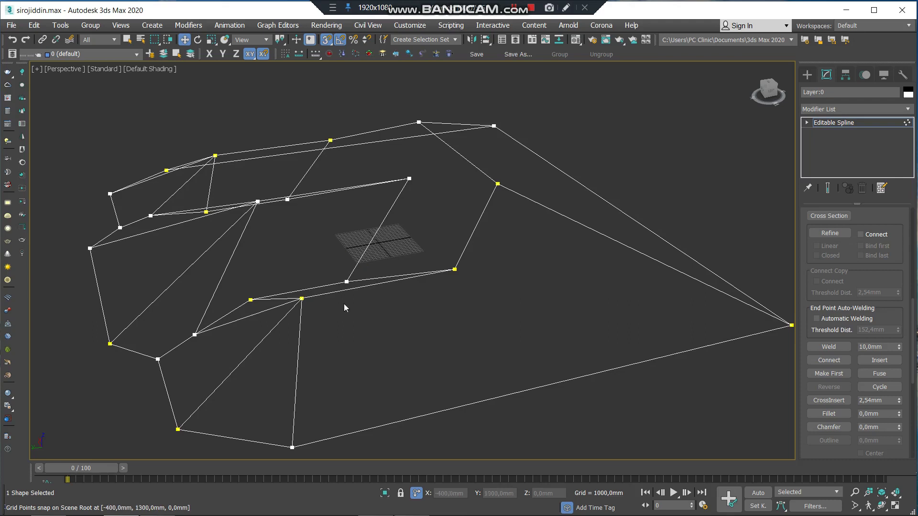
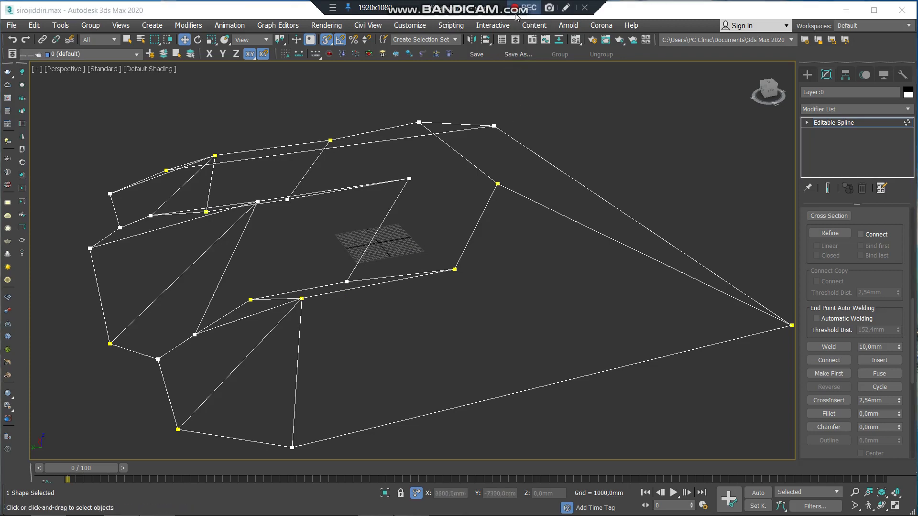
# Exit vertex editing of the terrain outline and activate the Line spline tool
pyautogui.moveTo(463, 186)
pyautogui.keyDown('alt'); pyautogui.mouseDown(button='middle')
pyautogui.moveTo(469, 201)
pyautogui.moveTo(408, 213)
pyautogui.moveTo(420, 222)
pyautogui.moveTo(475, 207)
pyautogui.moveTo(496, 263)
pyautogui.mouseUp(button='middle'); pyautogui.keyUp('alt')
pyautogui.click(859, 123)
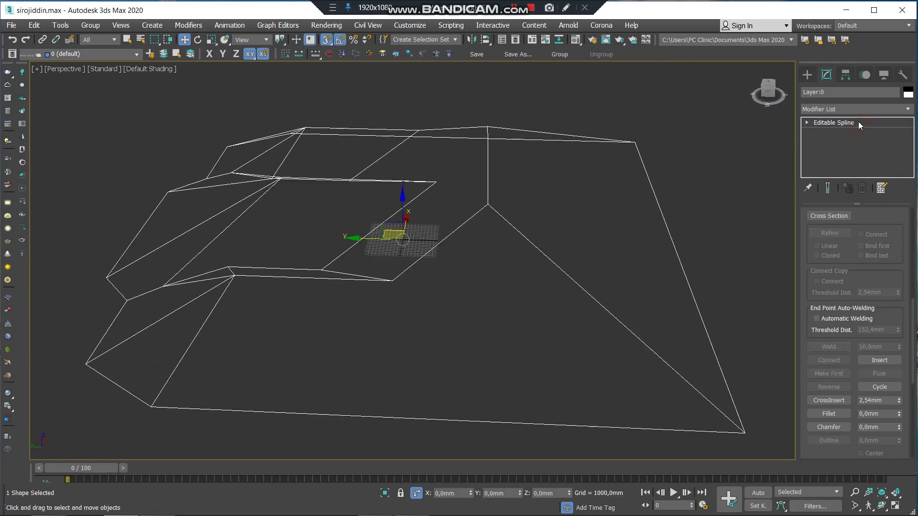
pyautogui.click(812, 76)
pyautogui.click(820, 91)
pyautogui.click(829, 153)
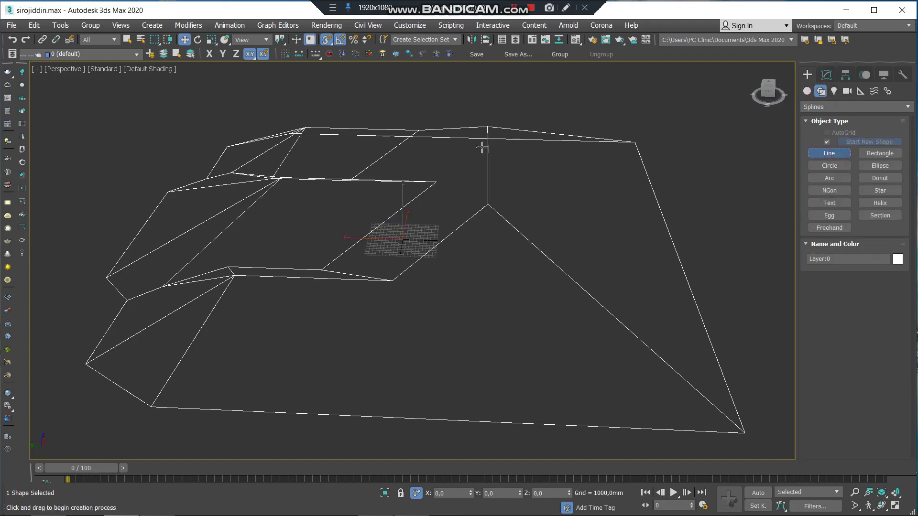
# Set snapping to Vertex instead of Grid Points in the Snaps settings
pyautogui.moveTo(293, 297); pyautogui.dragTo(278, 293, button='middle')
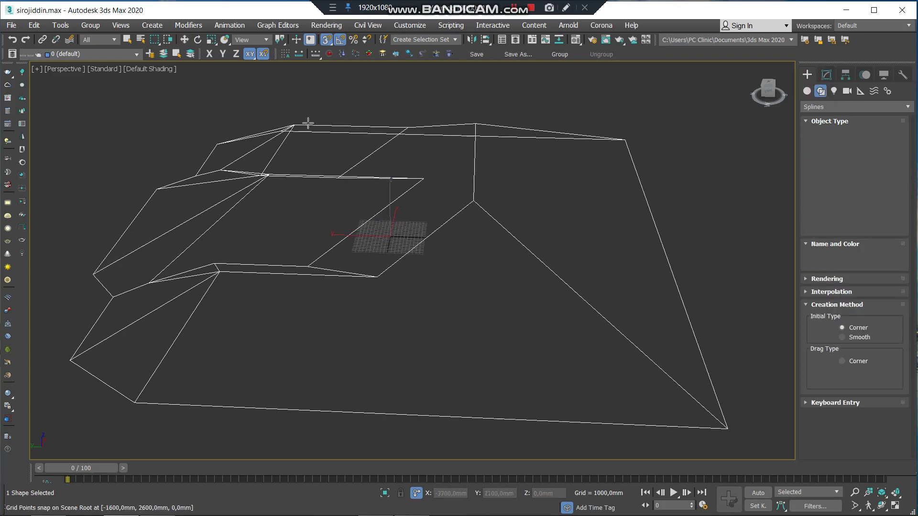
pyautogui.rightClick(325, 42)
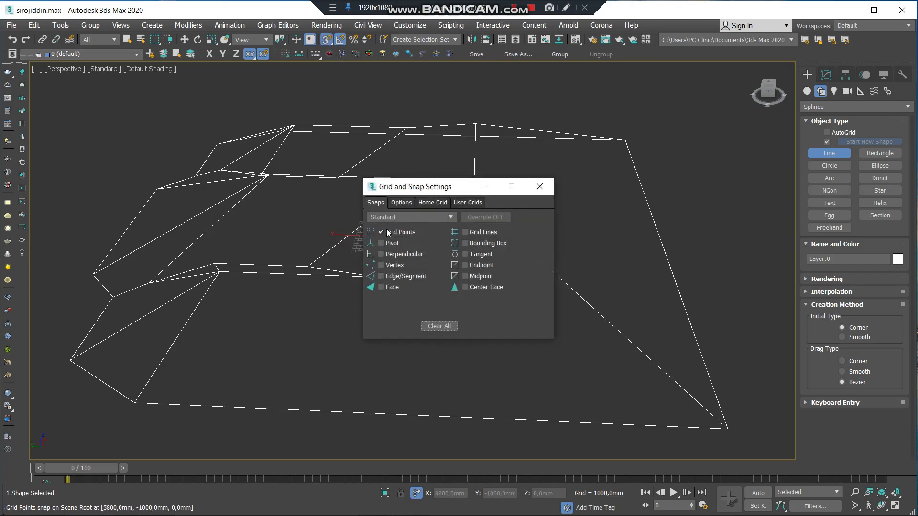
pyautogui.click(381, 265)
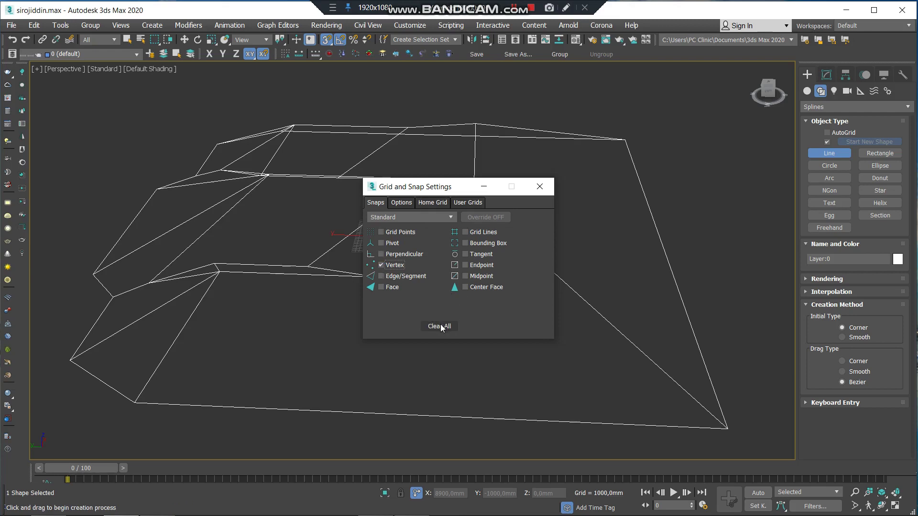
# Trace closed spline Line001 by snapping to the patch's four corner vertices and closing it
pyautogui.click(549, 188)
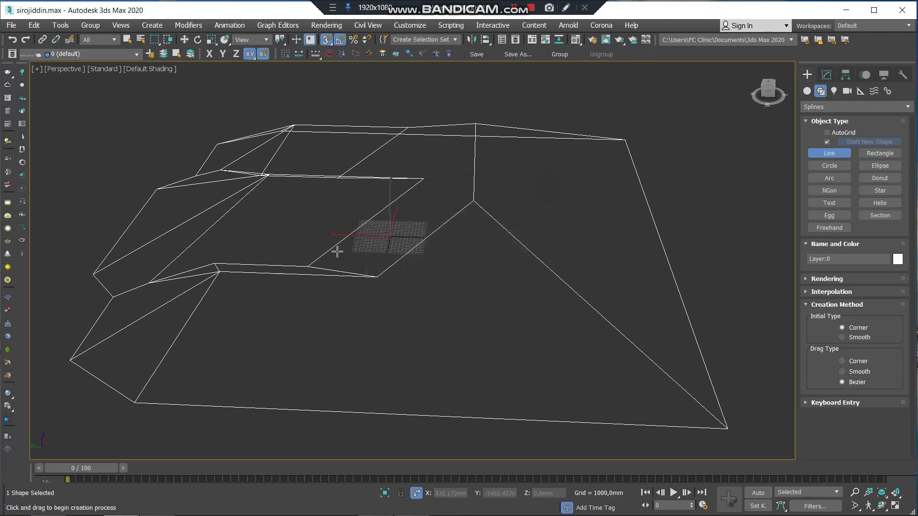
pyautogui.moveTo(254, 241)
pyautogui.keyDown('alt'); pyautogui.mouseDown(button='middle')
pyautogui.moveTo(333, 273)
pyautogui.moveTo(326, 250)
pyautogui.moveTo(342, 263)
pyautogui.moveTo(357, 255)
pyautogui.mouseUp(button='middle'); pyautogui.keyUp('alt')
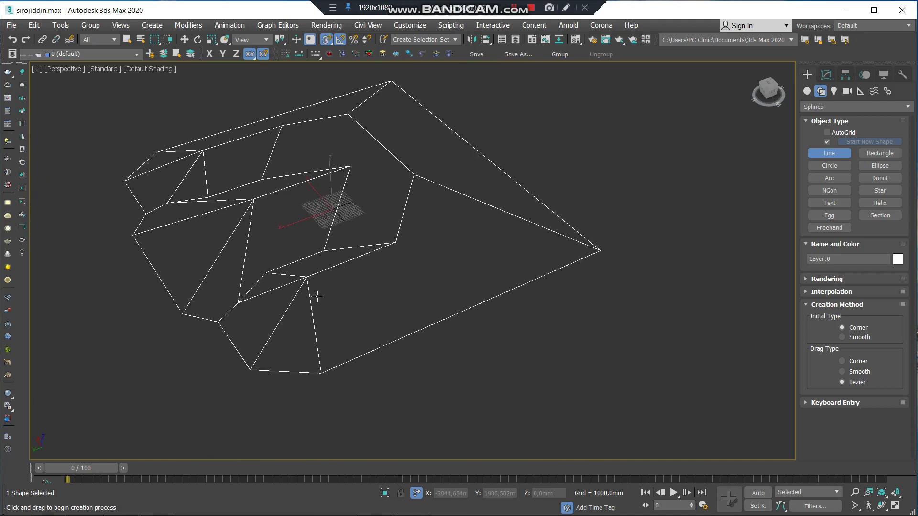
pyautogui.click(819, 153)
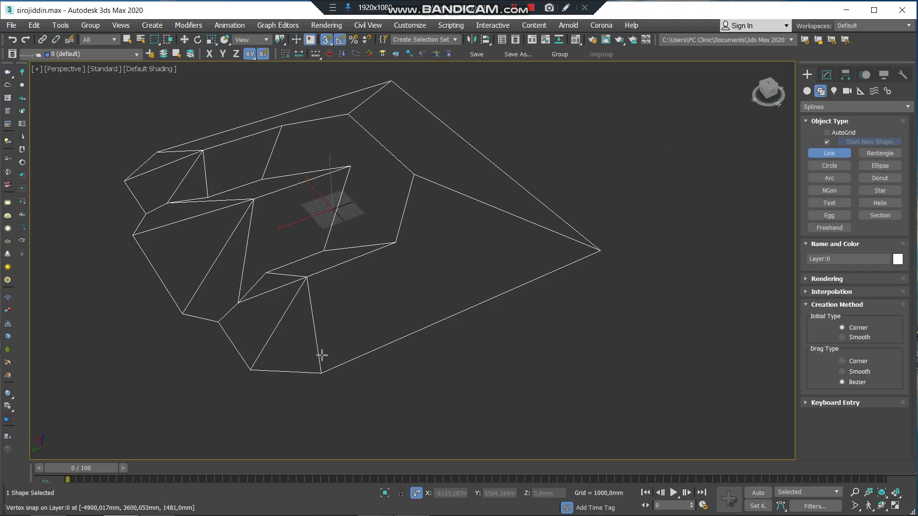
pyautogui.keyDown('alt'); pyautogui.moveTo(398, 337); pyautogui.dragTo(277, 358, button='middle'); pyautogui.keyUp('alt')
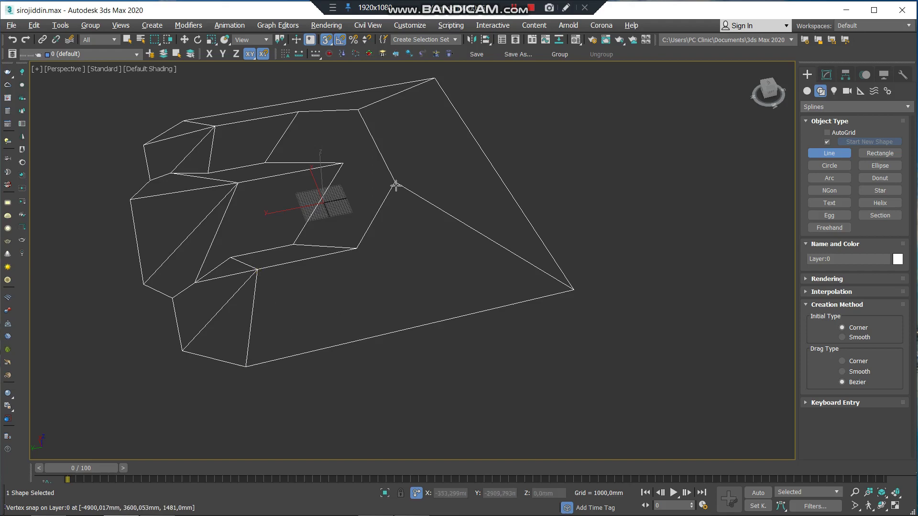
pyautogui.click(246, 366)
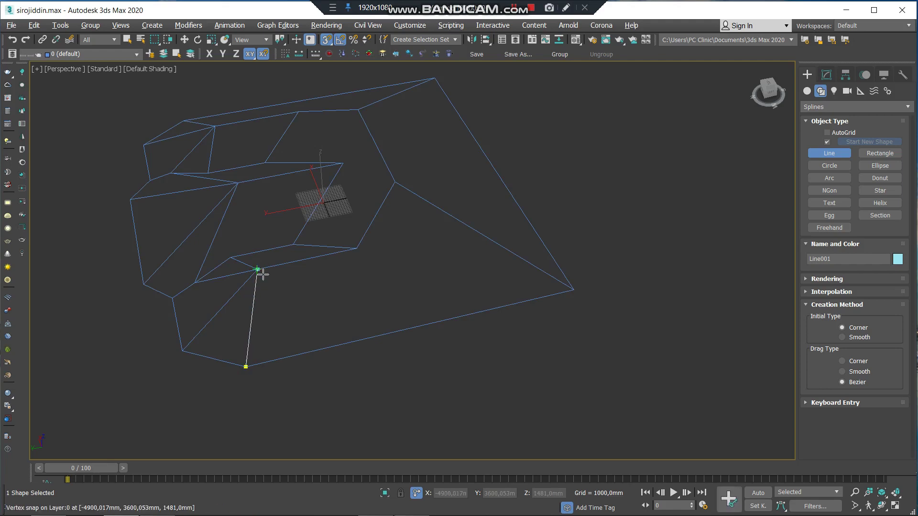
pyautogui.click(356, 248)
pyautogui.click(395, 182)
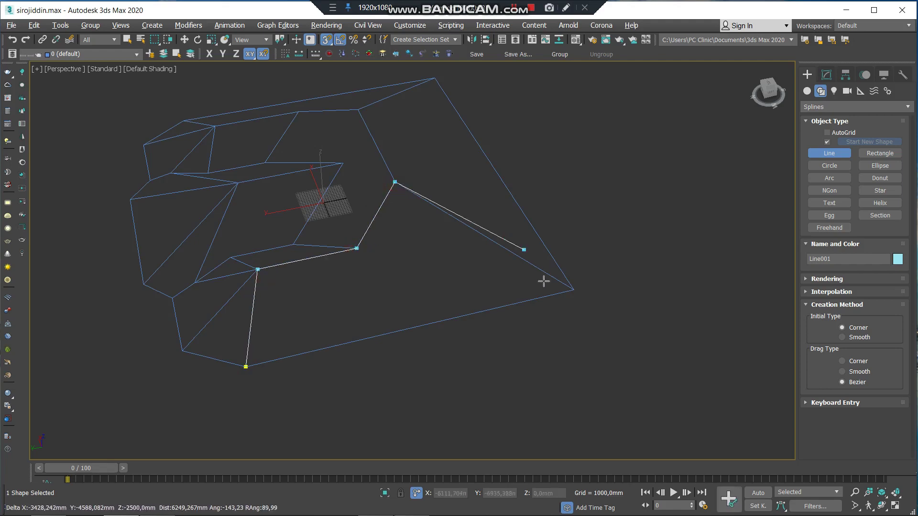
pyautogui.click(574, 290)
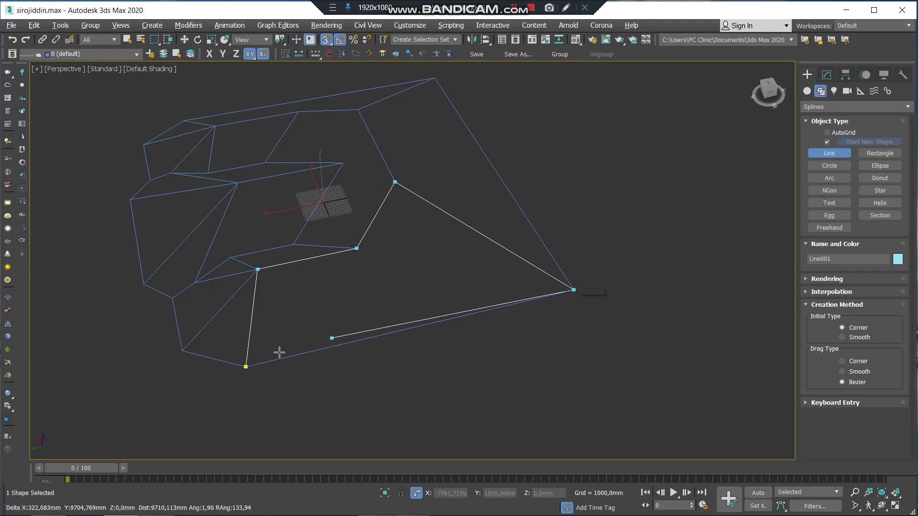
pyautogui.click(245, 366)
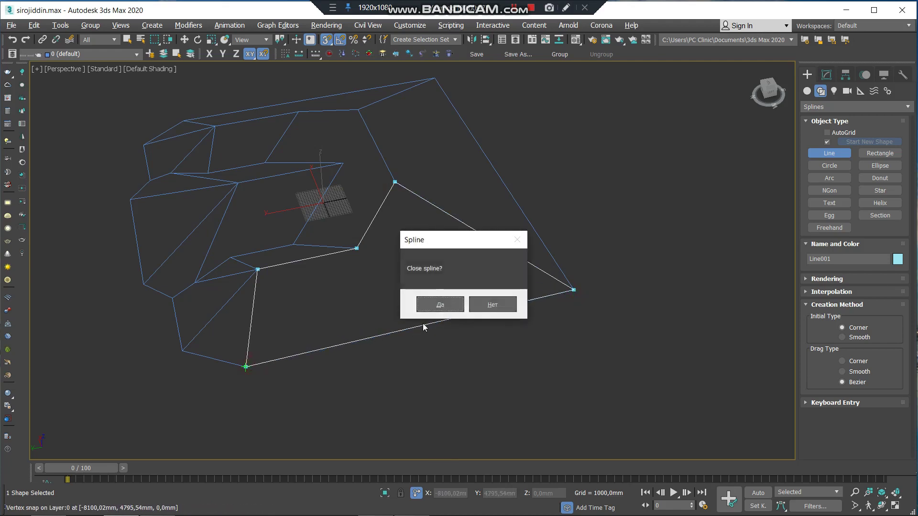
pyautogui.click(435, 305)
# Convert Line001 into a filled flat Editable Poly and orbit to inspect it
pyautogui.press('w')
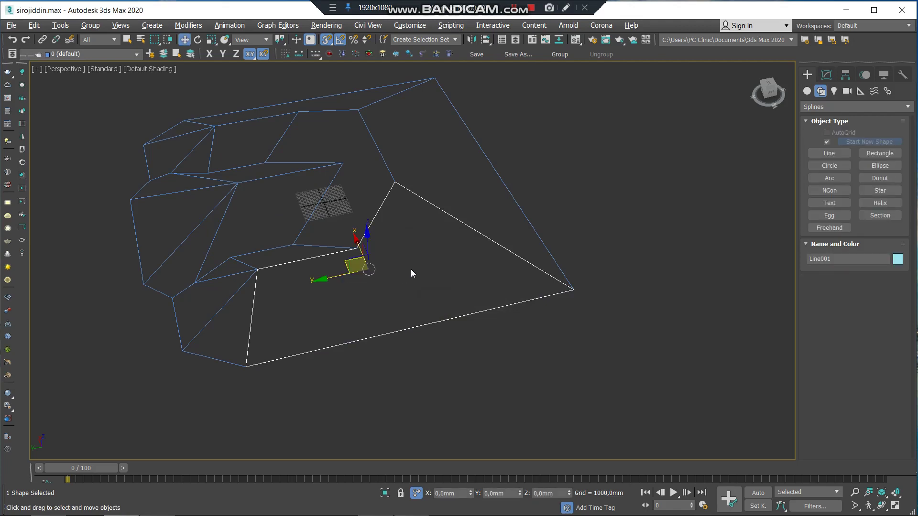
pyautogui.moveTo(387, 303)
pyautogui.keyDown('alt'); pyautogui.mouseDown(button='middle')
pyautogui.moveTo(444, 265)
pyautogui.moveTo(395, 277)
pyautogui.moveTo(455, 264)
pyautogui.moveTo(440, 285)
pyautogui.moveTo(448, 208)
pyautogui.mouseUp(button='middle'); pyautogui.keyUp('alt')
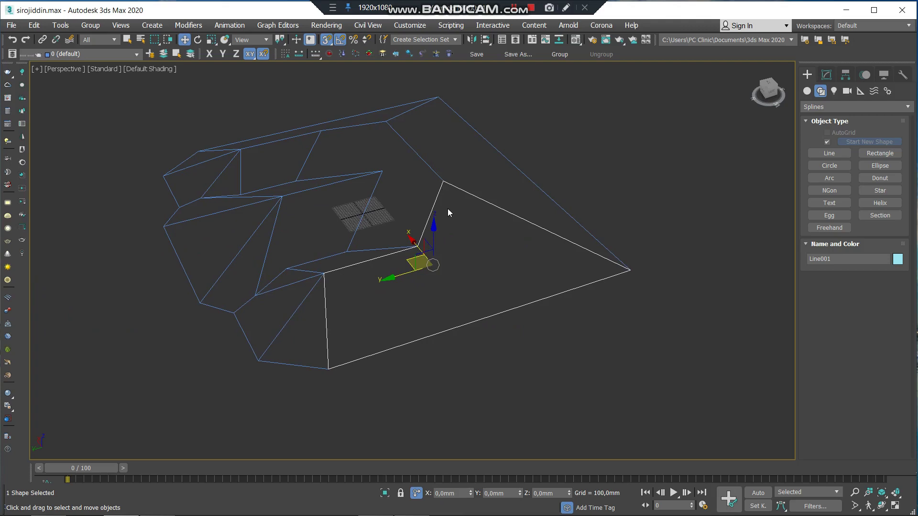
pyautogui.click(370, 55)
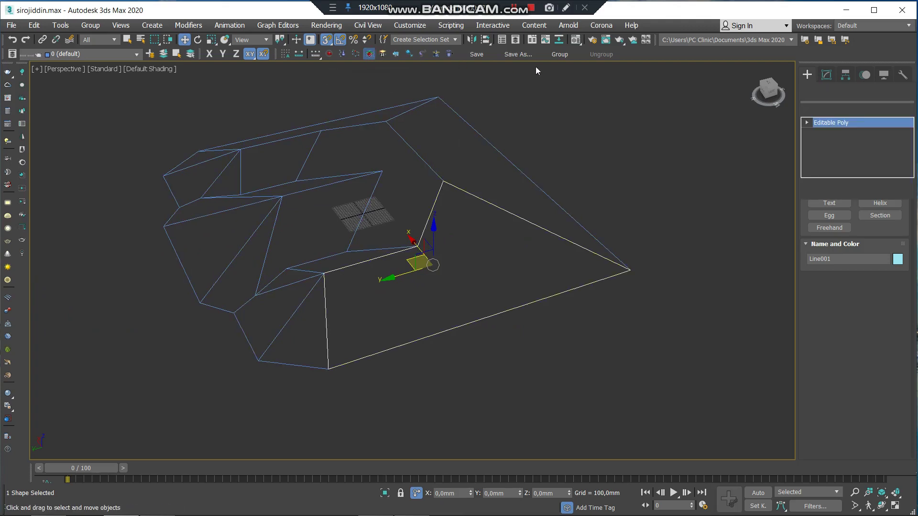
pyautogui.moveTo(434, 227)
pyautogui.keyDown('alt'); pyautogui.mouseDown(button='middle')
pyautogui.moveTo(478, 207)
pyautogui.moveTo(471, 201)
pyautogui.moveTo(510, 193)
pyautogui.moveTo(463, 211)
pyautogui.moveTo(430, 261)
pyautogui.mouseUp(button='middle'); pyautogui.keyUp('alt')
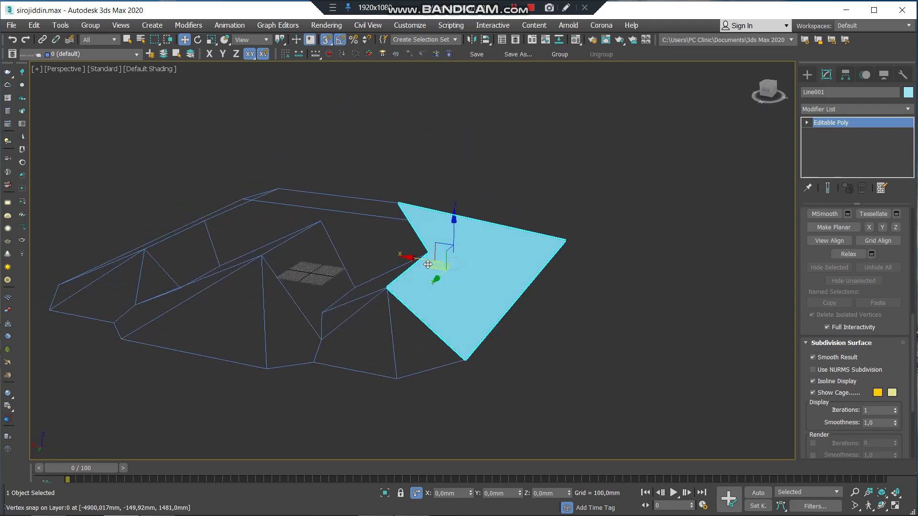
pyautogui.press('d')
pyautogui.moveTo(421, 275)
pyautogui.keyDown('alt'); pyautogui.mouseDown(button='middle')
pyautogui.moveTo(478, 246)
pyautogui.moveTo(469, 263)
pyautogui.moveTo(580, 262)
pyautogui.mouseUp(button='middle'); pyautogui.keyUp('alt')
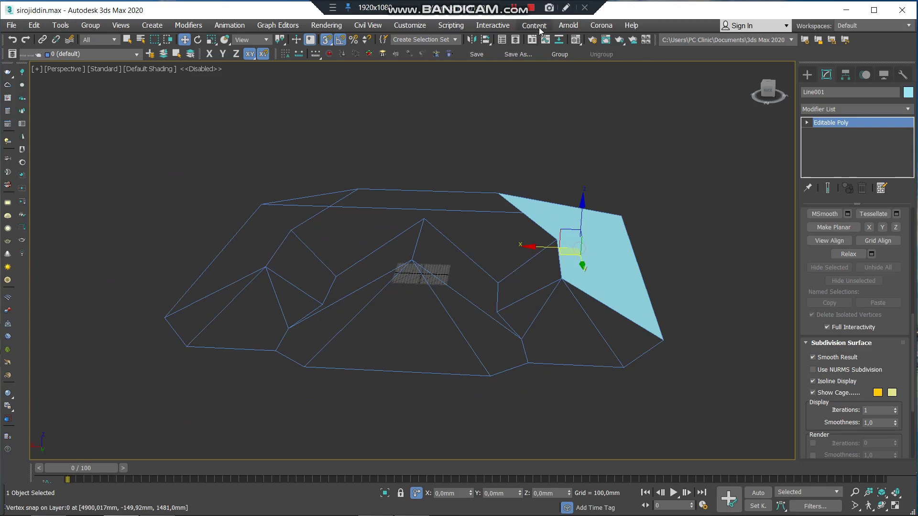
# Mirror the plane across X as a Copy, creating Line002
pyautogui.click(471, 39)
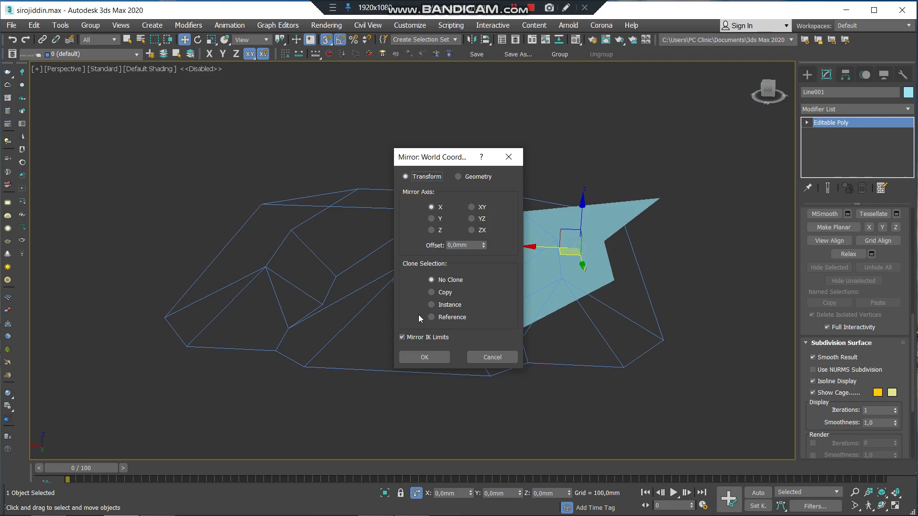
pyautogui.click(432, 292)
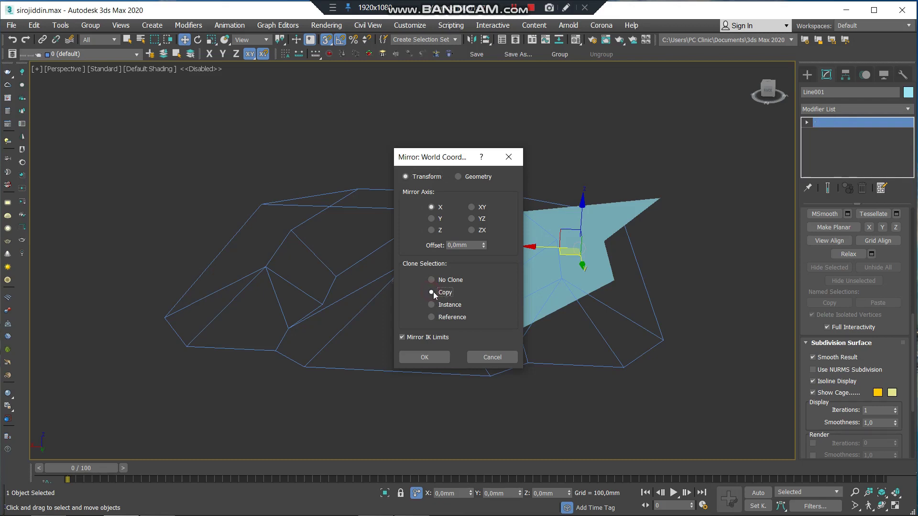
pyautogui.click(424, 357)
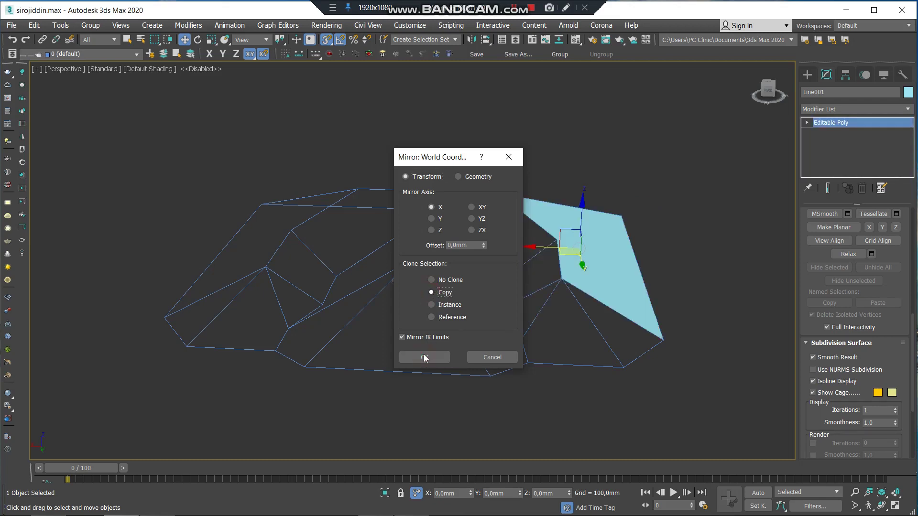
pyautogui.click(424, 358)
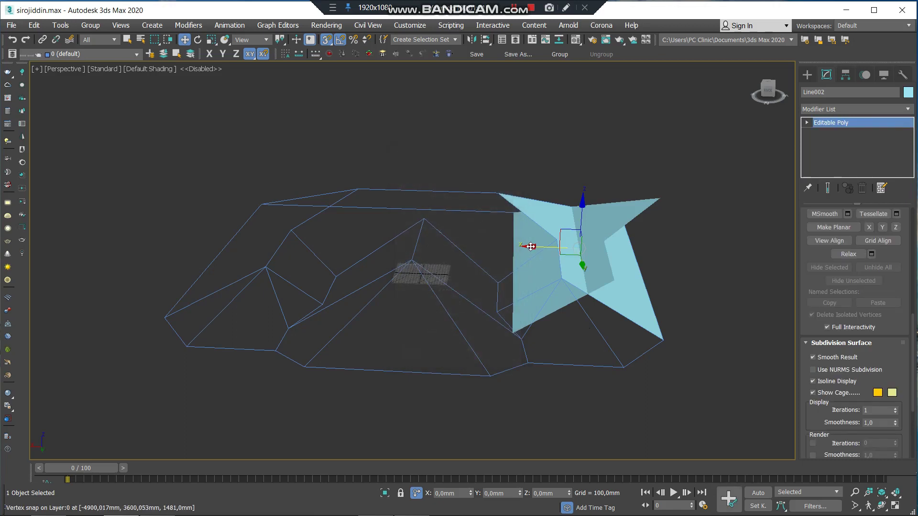
# Move Line002 to the opposite side and snap its corner onto the matching terrain vertex
pyautogui.moveTo(530, 246); pyautogui.dragTo(224, 264)
pyautogui.keyDown('alt'); pyautogui.moveTo(324, 296); pyautogui.dragTo(382, 297, button='middle'); pyautogui.keyUp('alt')
pyautogui.scroll(5, 336, 256)
pyautogui.scroll(-2, 326, 237)
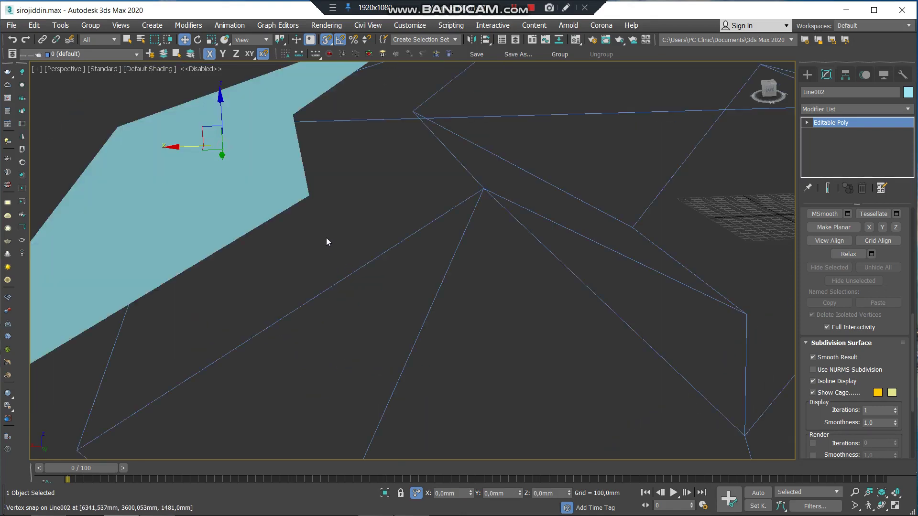
pyautogui.scroll(-5, 326, 237)
pyautogui.scroll(5, 273, 244)
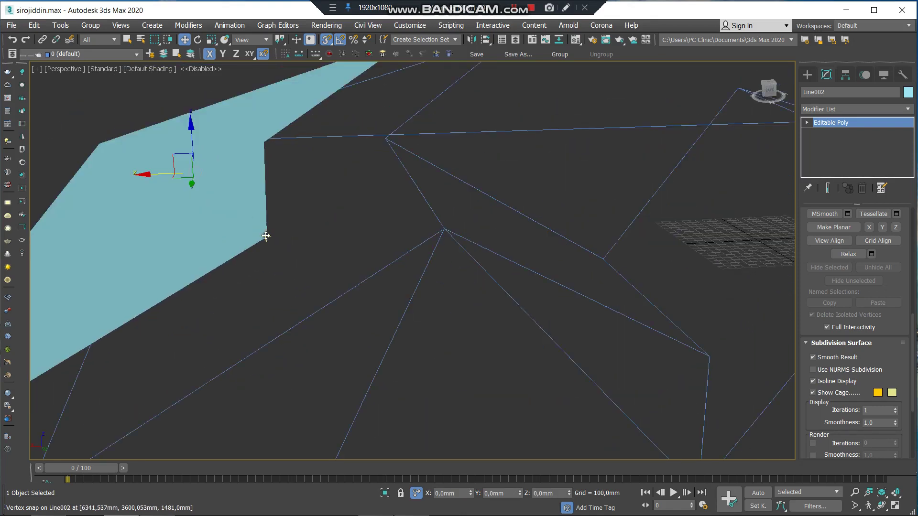
pyautogui.moveTo(265, 236)
pyautogui.mouseDown()
pyautogui.moveTo(354, 240)
pyautogui.moveTo(397, 230)
pyautogui.moveTo(404, 252)
pyautogui.mouseUp()
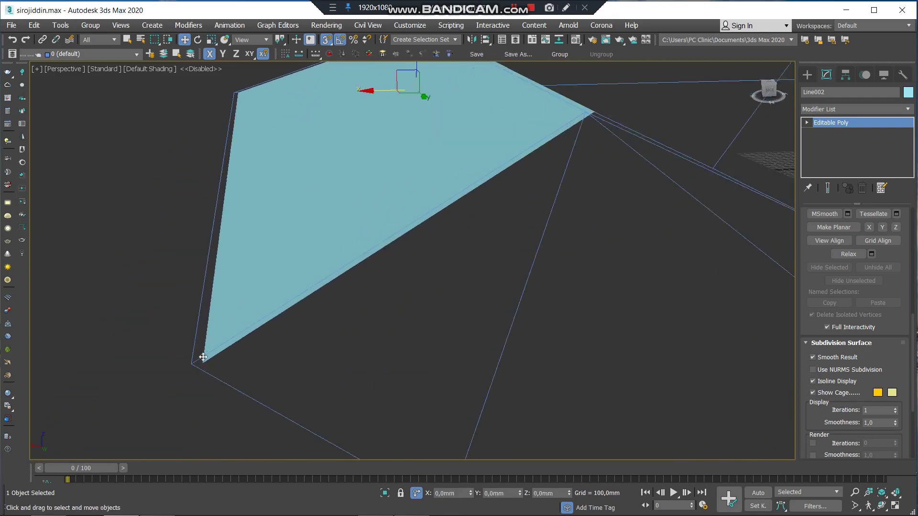
pyautogui.scroll(-3, 243, 342)
pyautogui.scroll(-2, 244, 341)
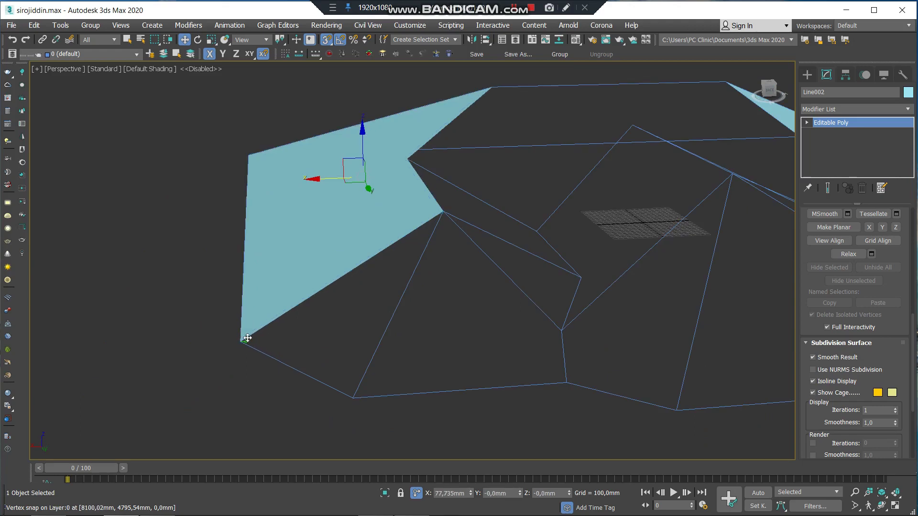
pyautogui.scroll(-2, 334, 317)
pyautogui.moveTo(406, 334)
pyautogui.keyDown('alt'); pyautogui.mouseDown(button='middle')
pyautogui.moveTo(357, 319)
pyautogui.moveTo(245, 338)
pyautogui.moveTo(360, 341)
pyautogui.mouseUp(button='middle'); pyautogui.keyUp('alt')
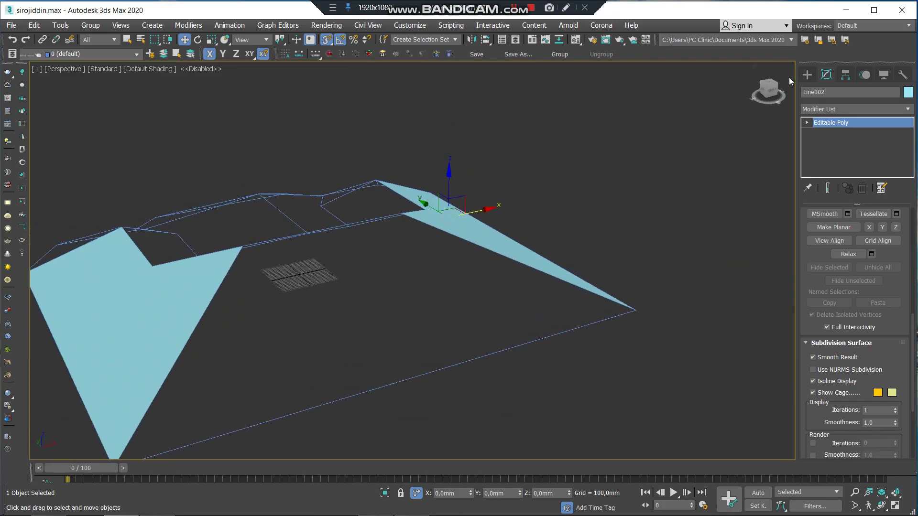
pyautogui.click(807, 75)
# Trace closed spline Line003 over the front slope through its four snapped corner vertices
pyautogui.click(818, 153)
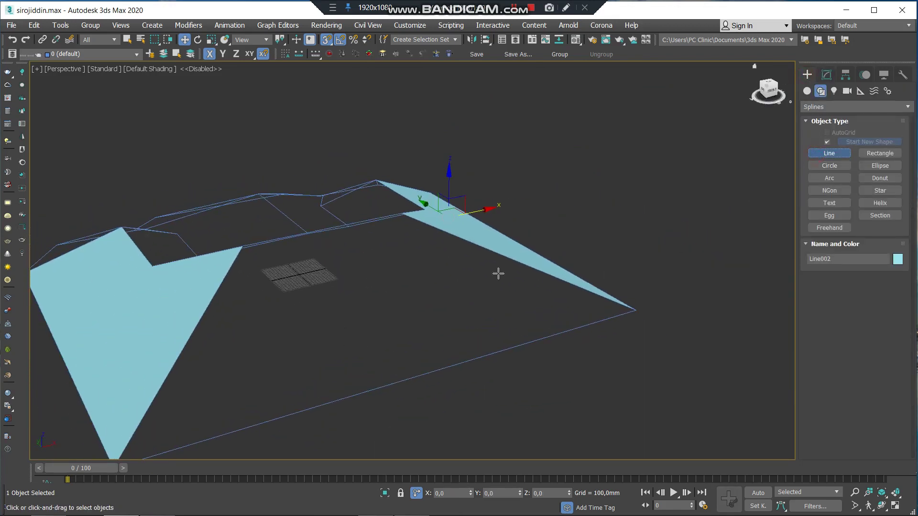
pyautogui.scroll(-3, 498, 278)
pyautogui.moveTo(358, 359)
pyautogui.keyDown('alt'); pyautogui.mouseDown(button='middle')
pyautogui.moveTo(361, 369)
pyautogui.moveTo(325, 380)
pyautogui.mouseUp(button='middle'); pyautogui.keyUp('alt')
pyautogui.click(254, 403)
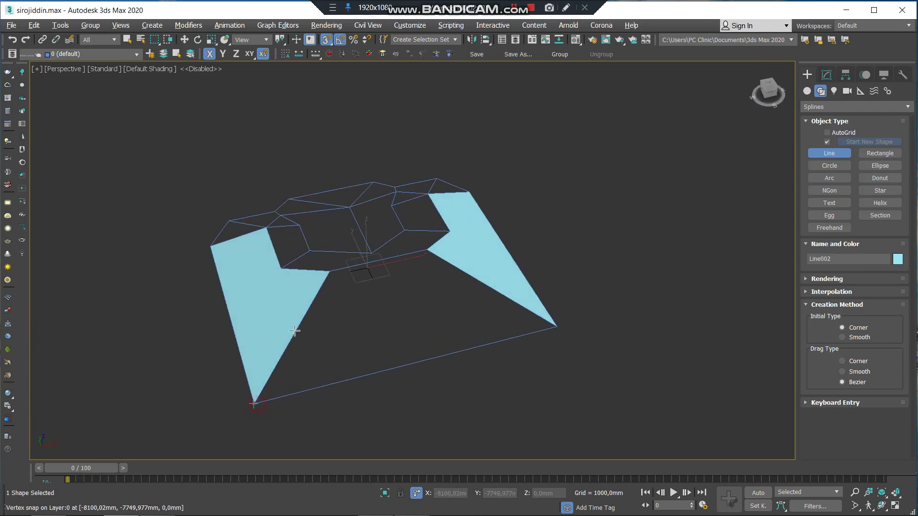
pyautogui.click(329, 272)
pyautogui.click(427, 250)
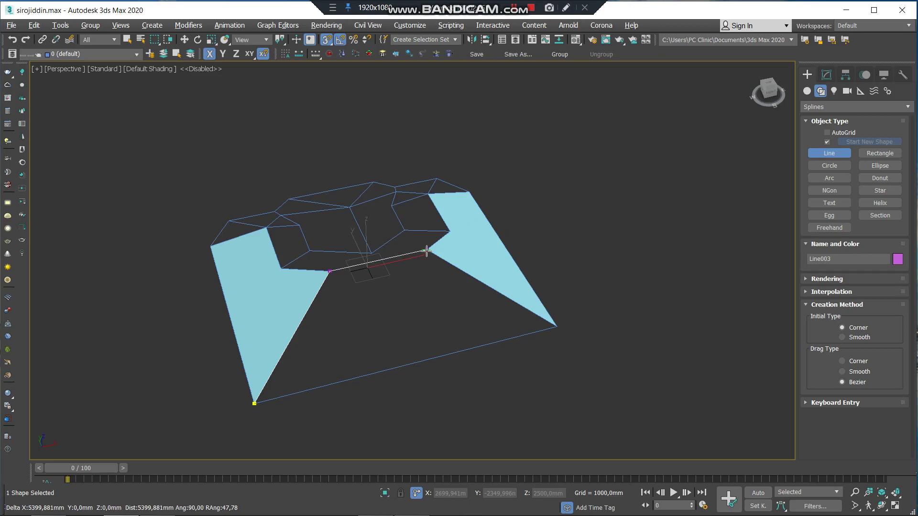
pyautogui.click(556, 328)
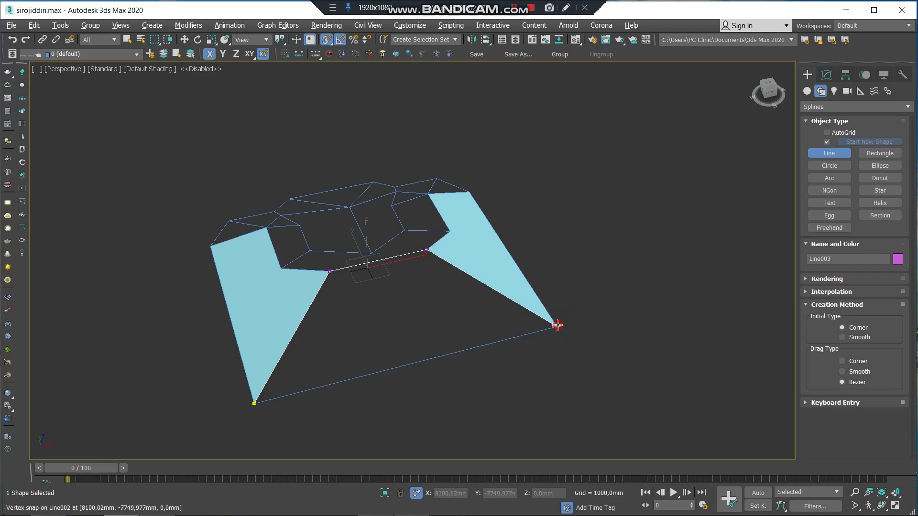
pyautogui.click(263, 405)
pyautogui.click(441, 308)
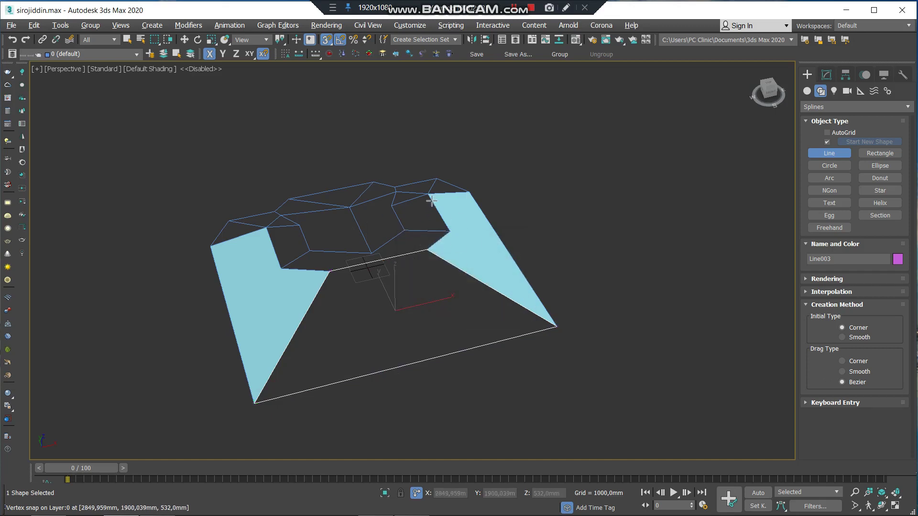
pyautogui.rightClick(418, 131)
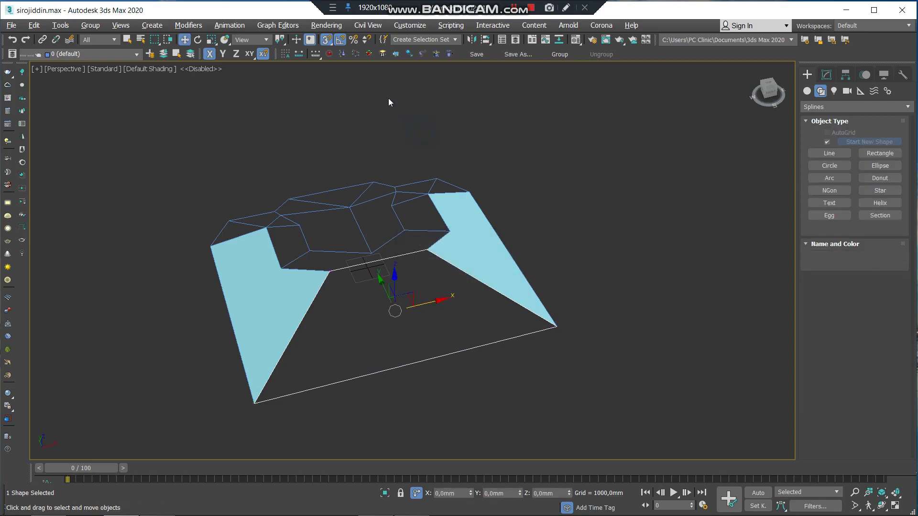
# Convert Line003 into a filled purple Editable Poly plane and orbit to check it
pyautogui.click(369, 54)
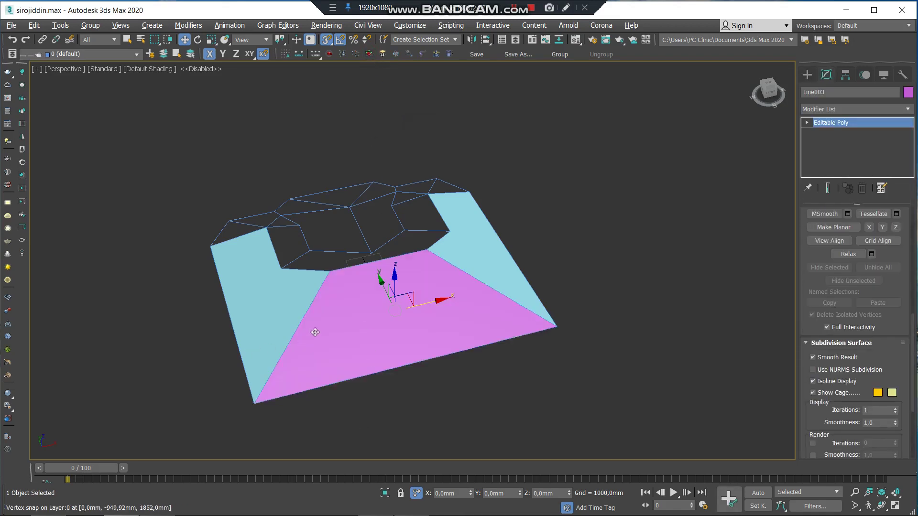
pyautogui.keyDown('alt'); pyautogui.moveTo(315, 333); pyautogui.dragTo(387, 329, button='middle'); pyautogui.keyUp('alt')
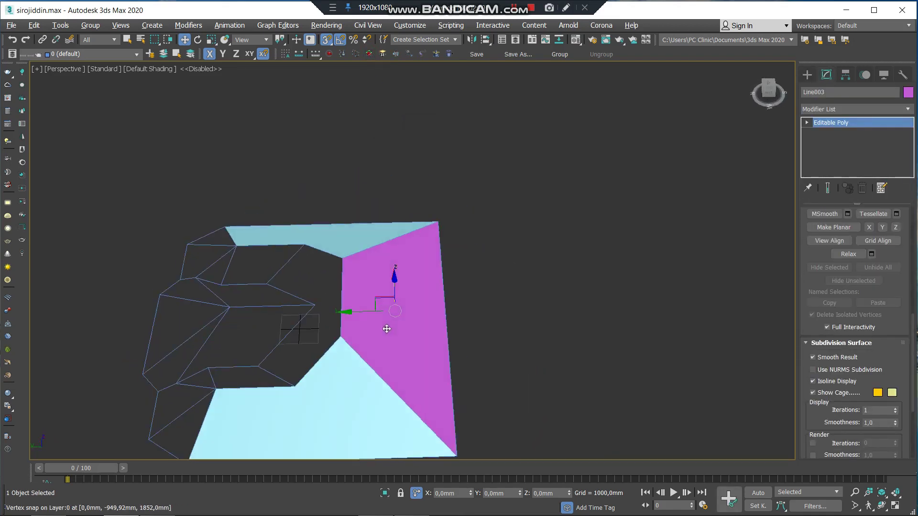
pyautogui.moveTo(386, 329)
pyautogui.keyDown('alt'); pyautogui.mouseDown(button='middle')
pyautogui.moveTo(388, 308)
pyautogui.moveTo(447, 302)
pyautogui.mouseUp(button='middle'); pyautogui.keyUp('alt')
pyautogui.scroll(5, 433, 313)
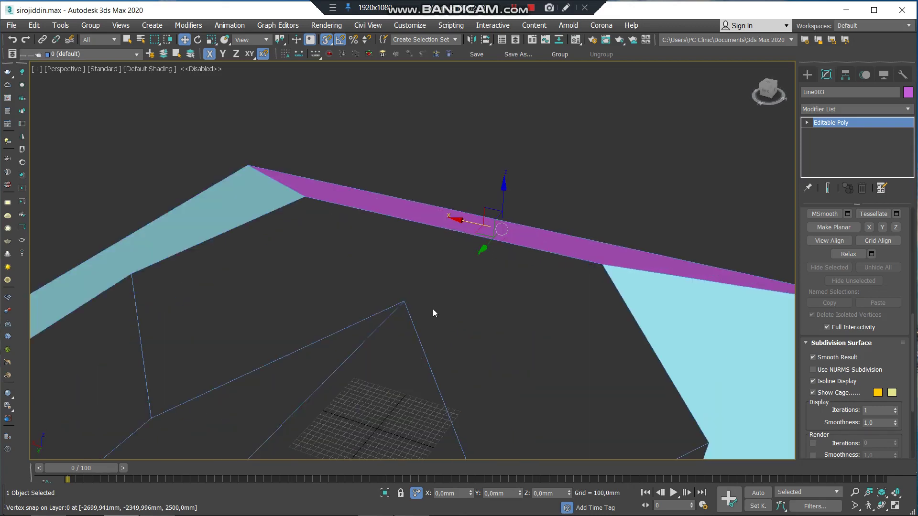
pyautogui.scroll(-3, 406, 320)
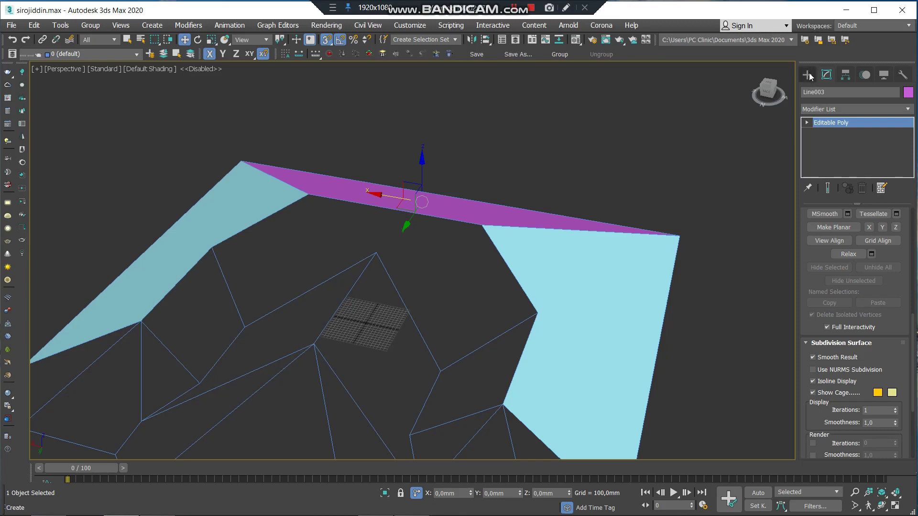
# Start a new Line outline with its first corner on the next slope face
pyautogui.click(808, 75)
pyautogui.click(829, 153)
pyautogui.click(245, 327)
# Snap Line004's remaining corners to the inner slope vertices and close the spline
pyautogui.click(211, 247)
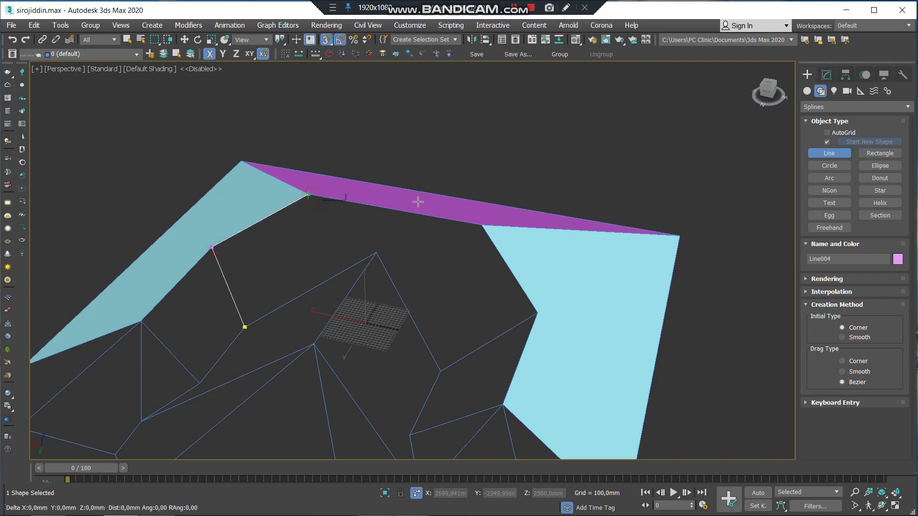
pyautogui.click(482, 225)
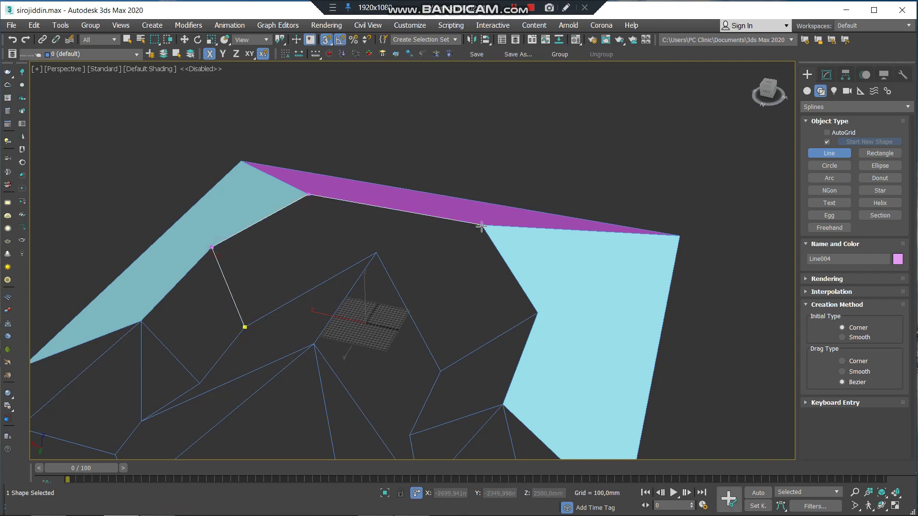
pyautogui.click(538, 313)
pyautogui.click(440, 371)
pyautogui.click(376, 253)
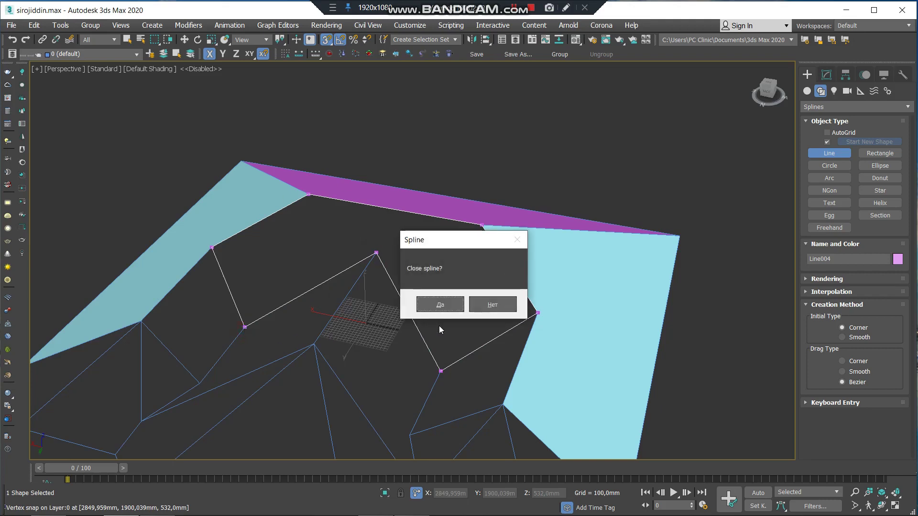
pyautogui.click(440, 305)
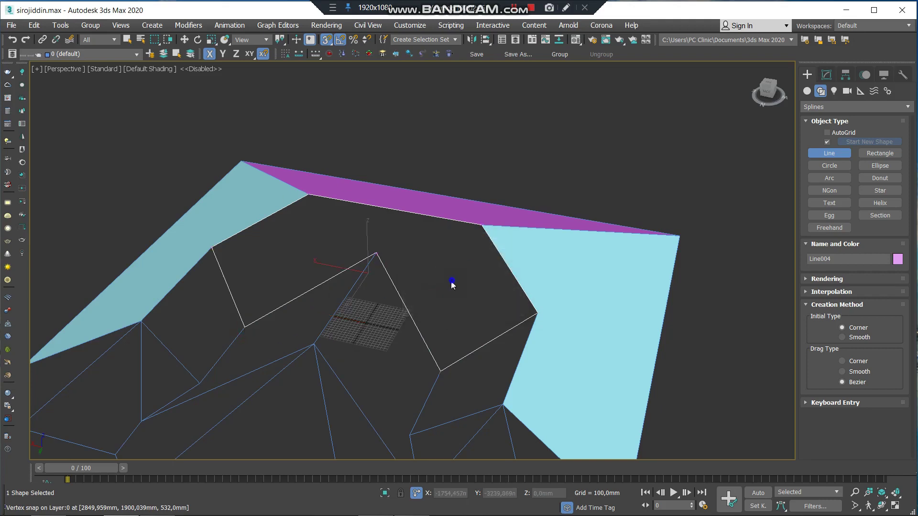
# Convert Line004 into a filled pink Editable Poly plane and orbit to view it
pyautogui.press('w')
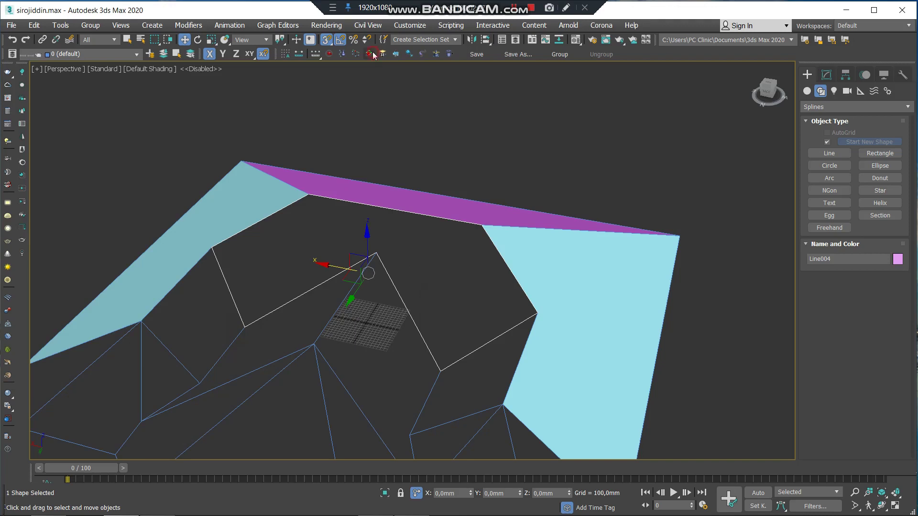
pyautogui.click(370, 53)
pyautogui.moveTo(427, 292)
pyautogui.keyDown('alt'); pyautogui.mouseDown(button='middle')
pyautogui.moveTo(430, 270)
pyautogui.moveTo(509, 248)
pyautogui.moveTo(349, 249)
pyautogui.mouseUp(button='middle'); pyautogui.keyUp('alt')
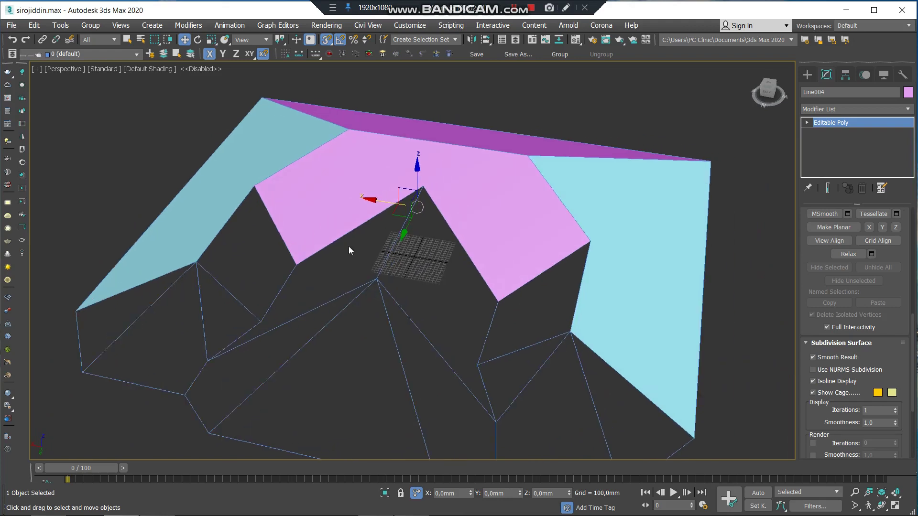
pyautogui.click(807, 75)
# Draw closed three-corner spline Line005 snapped to the small left slope face's vertices
pyautogui.click(833, 155)
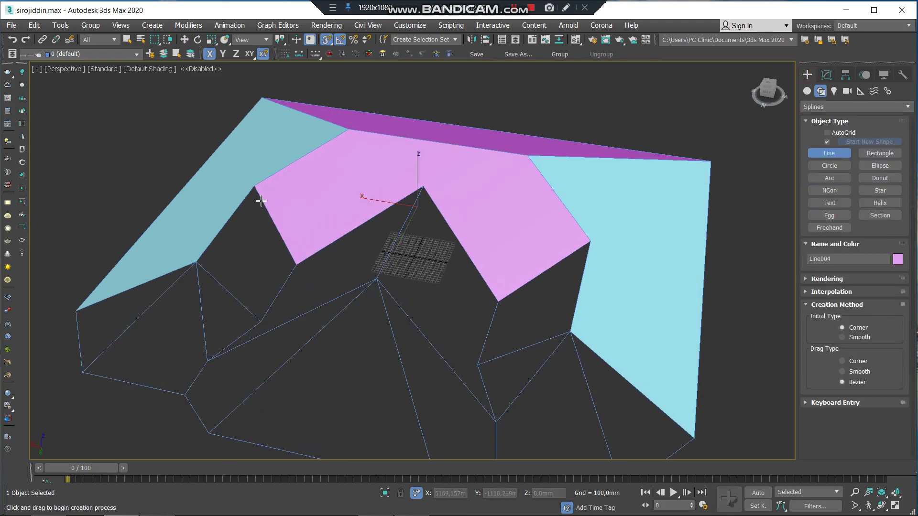
pyautogui.click(253, 186)
pyautogui.click(196, 261)
pyautogui.click(260, 321)
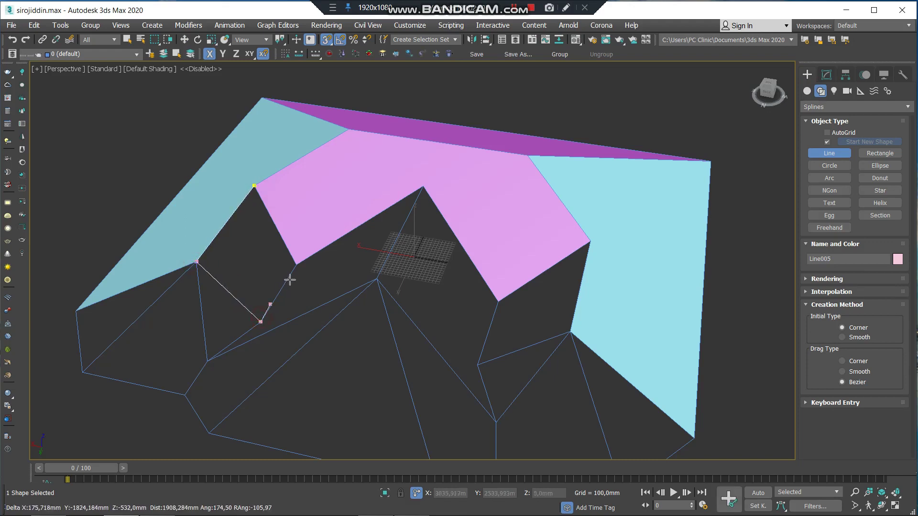
pyautogui.click(255, 187)
pyautogui.click(452, 305)
# Exit line drawing and zoom around the new light-pink Line005 patch
pyautogui.press('w')
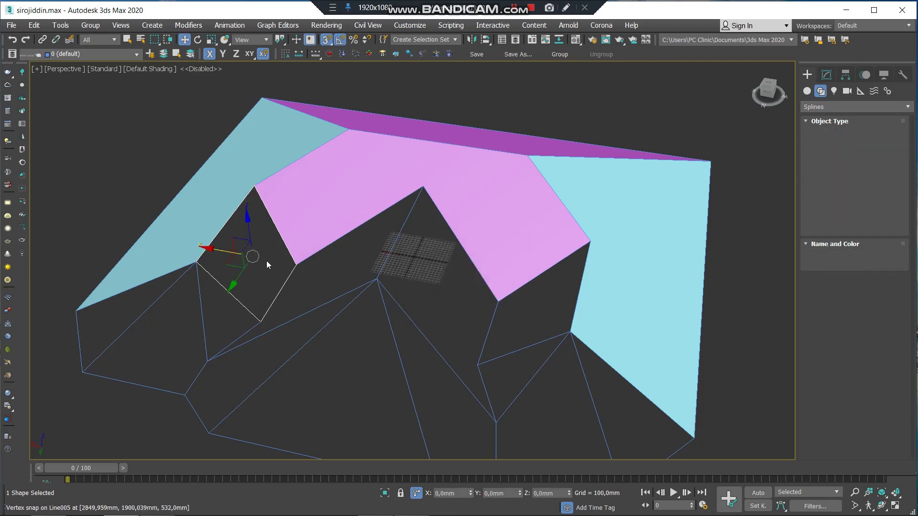
pyautogui.scroll(-3, 397, 240)
pyautogui.scroll(-2, 369, 63)
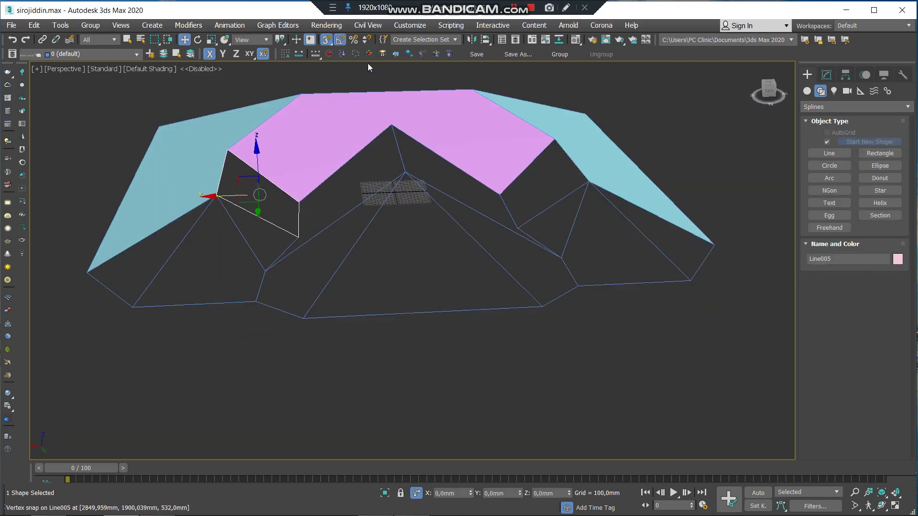
pyautogui.scroll(-2, 368, 54)
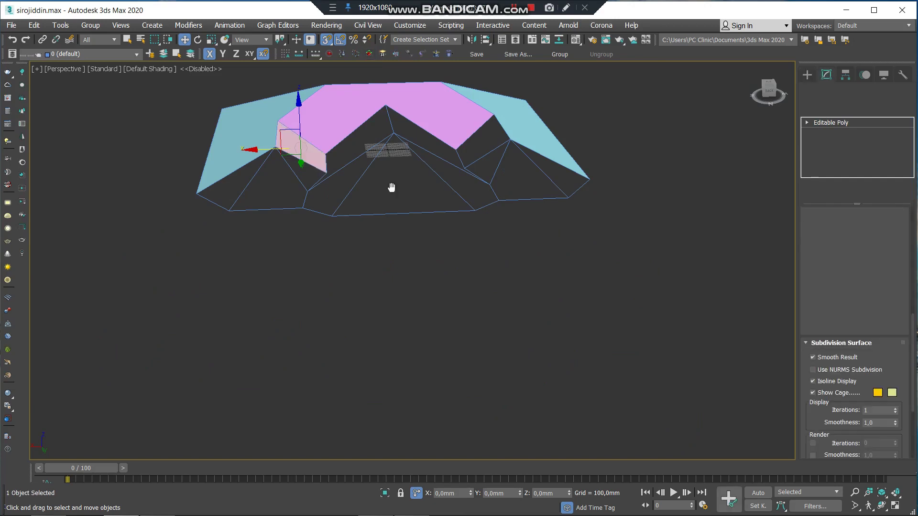
pyautogui.scroll(2, 383, 215)
pyautogui.scroll(2, 306, 248)
pyautogui.scroll(3, 286, 243)
pyautogui.scroll(-1, 285, 253)
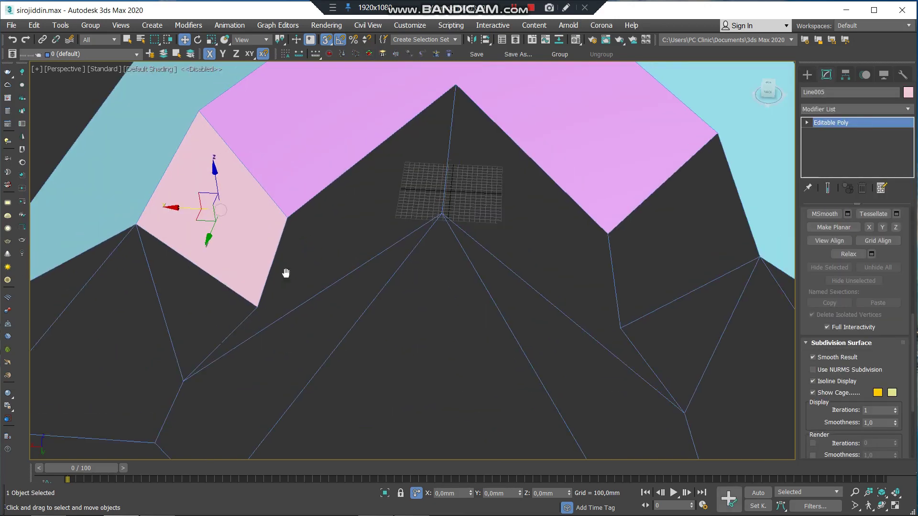
pyautogui.scroll(-2, 297, 236)
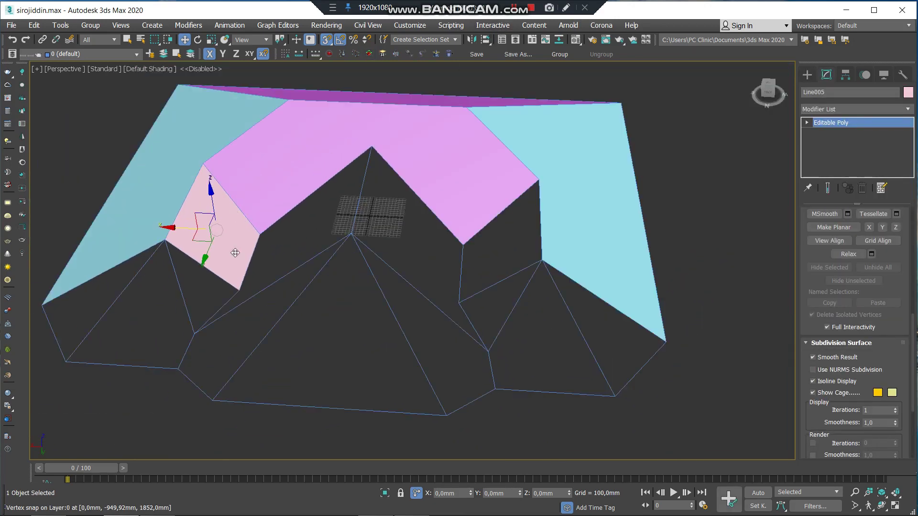
pyautogui.scroll(-3, 350, 284)
pyautogui.scroll(3, 351, 284)
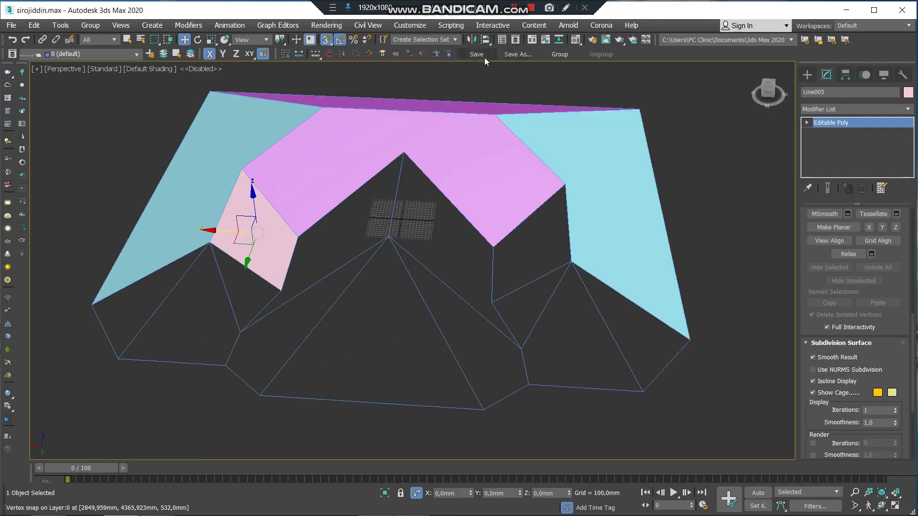
# Mirror the light-pink plane into copy Line006 and move it to the right slope
pyautogui.click(471, 39)
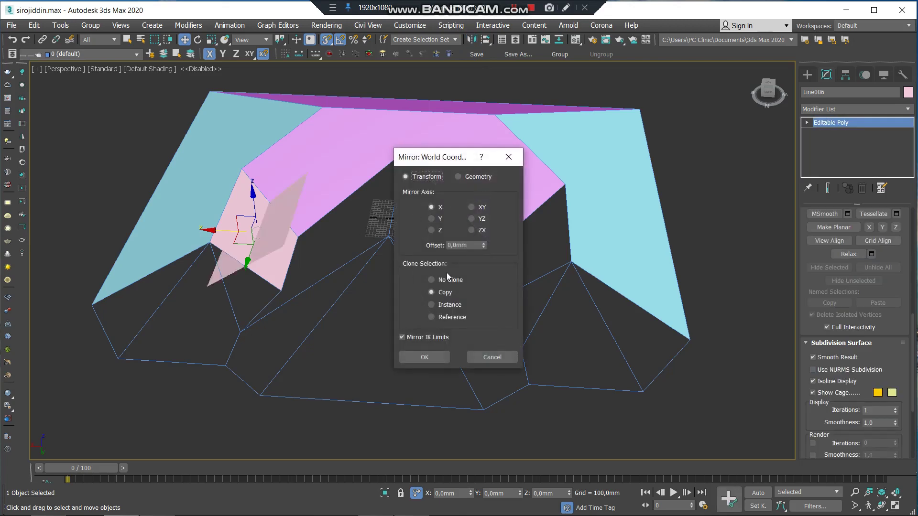
pyautogui.click(425, 356)
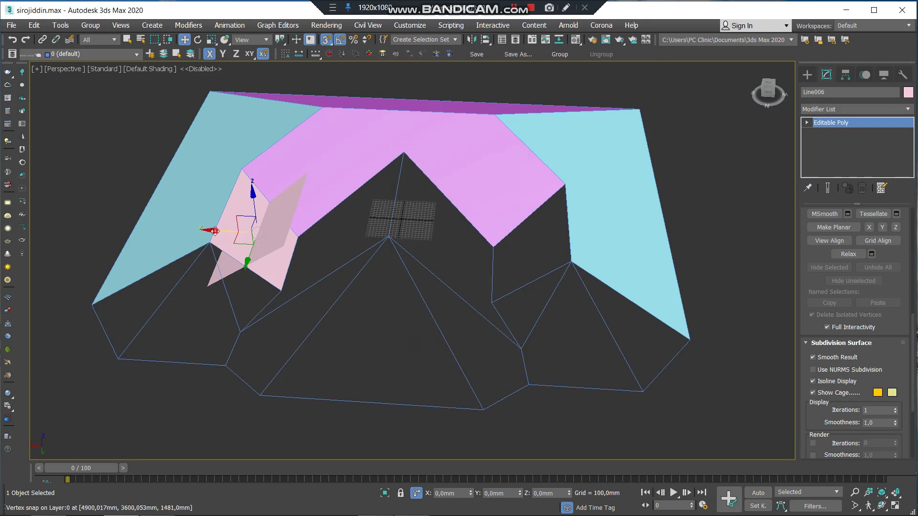
pyautogui.moveTo(216, 231); pyautogui.dragTo(518, 271)
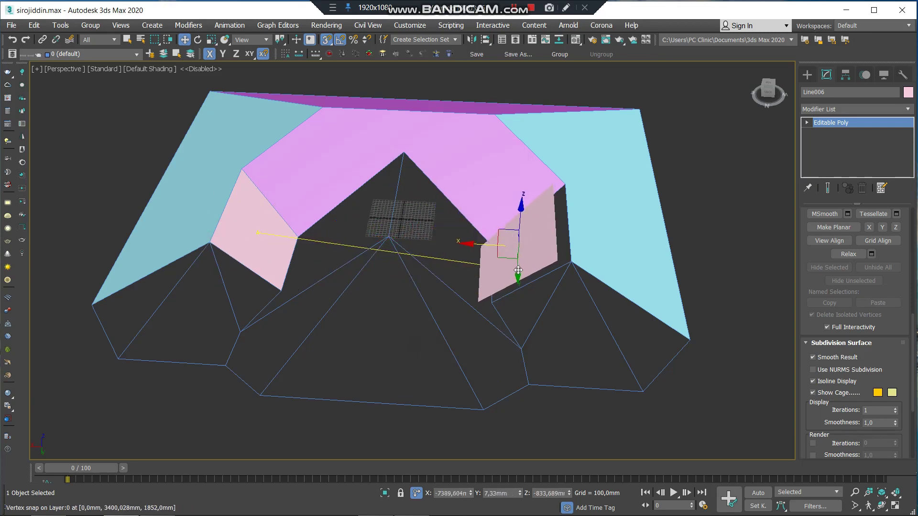
pyautogui.moveTo(518, 270); pyautogui.dragTo(562, 267)
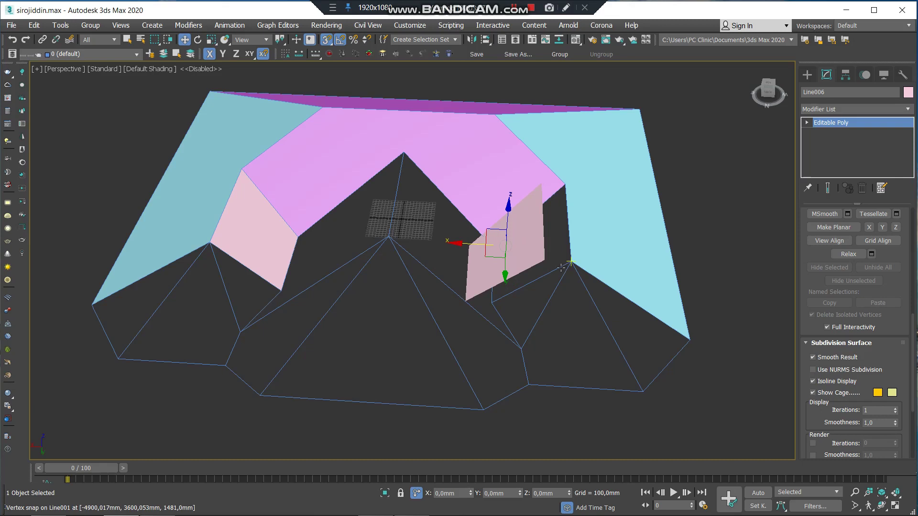
# Snap Line006's corner onto the terrain vertex beside the cyan plane and check the fit
pyautogui.scroll(3, 561, 268)
pyautogui.moveTo(532, 266); pyautogui.dragTo(412, 277, button='middle')
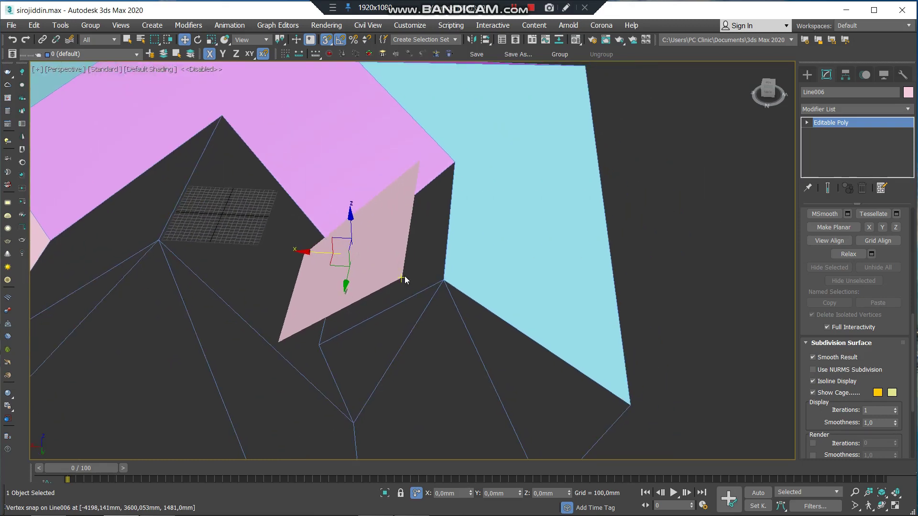
pyautogui.moveTo(403, 278); pyautogui.dragTo(449, 282)
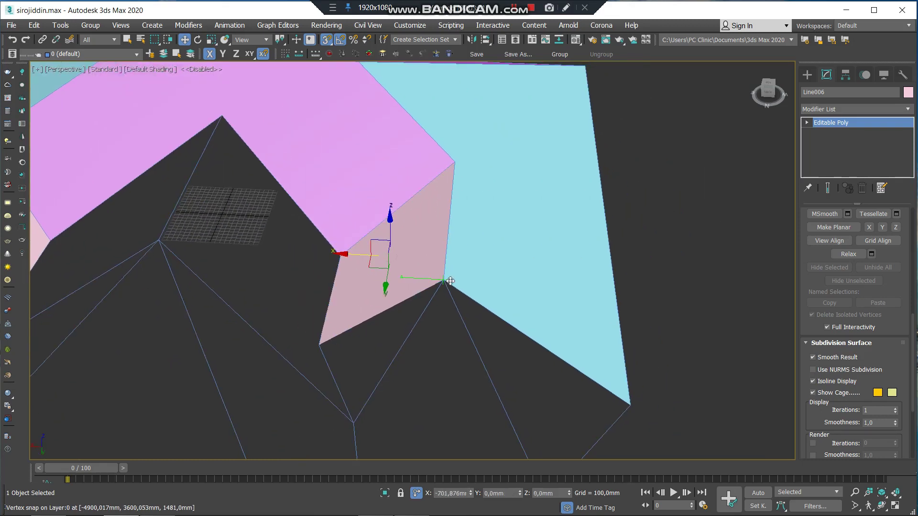
pyautogui.scroll(-3, 436, 280)
pyautogui.scroll(-2, 545, 258)
pyautogui.moveTo(519, 239)
pyautogui.keyDown('alt'); pyautogui.mouseDown(button='middle')
pyautogui.moveTo(479, 201)
pyautogui.moveTo(470, 254)
pyautogui.moveTo(421, 263)
pyautogui.moveTo(477, 272)
pyautogui.moveTo(549, 260)
pyautogui.moveTo(371, 242)
pyautogui.moveTo(832, 197)
pyautogui.mouseUp(button='middle'); pyautogui.keyUp('alt')
pyautogui.scroll(2, 537, 247)
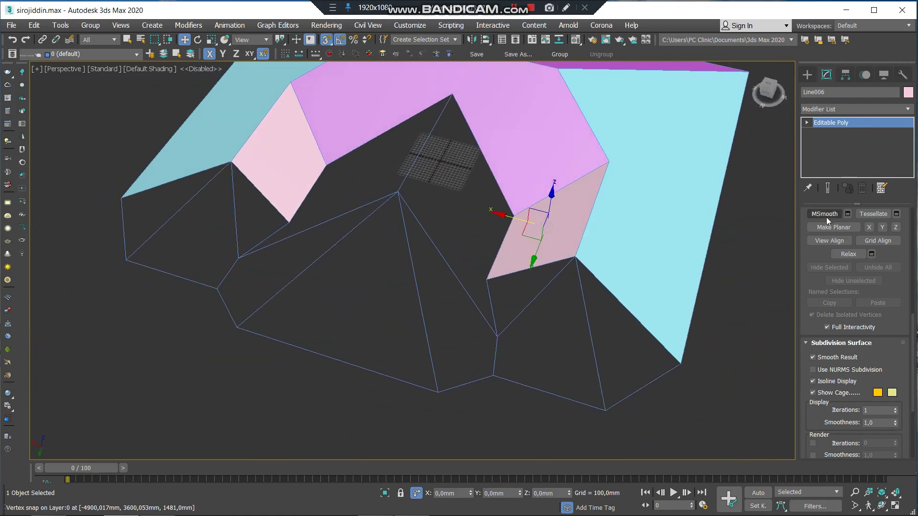
# Trace the central slope face with a vertex-snapped Line outline and close the spline
pyautogui.click(807, 75)
pyautogui.click(829, 153)
pyautogui.moveTo(373, 164)
pyautogui.keyDown('alt'); pyautogui.mouseDown(button='middle')
pyautogui.moveTo(377, 202)
pyautogui.moveTo(409, 170)
pyautogui.moveTo(275, 217)
pyautogui.moveTo(264, 201)
pyautogui.mouseUp(button='middle'); pyautogui.keyUp('alt')
pyautogui.scroll(2, 377, 203)
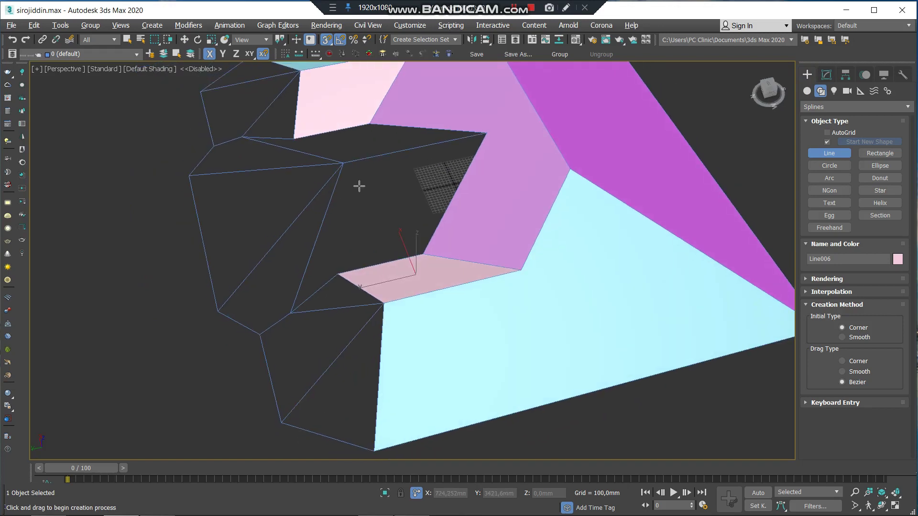
pyautogui.scroll(2, 375, 171)
pyautogui.click(536, 115)
pyautogui.click(325, 160)
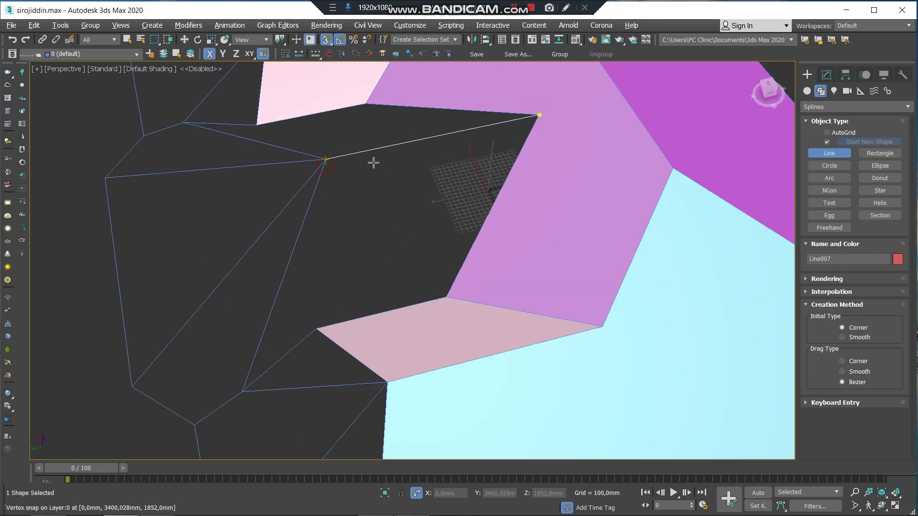
pyautogui.click(244, 388)
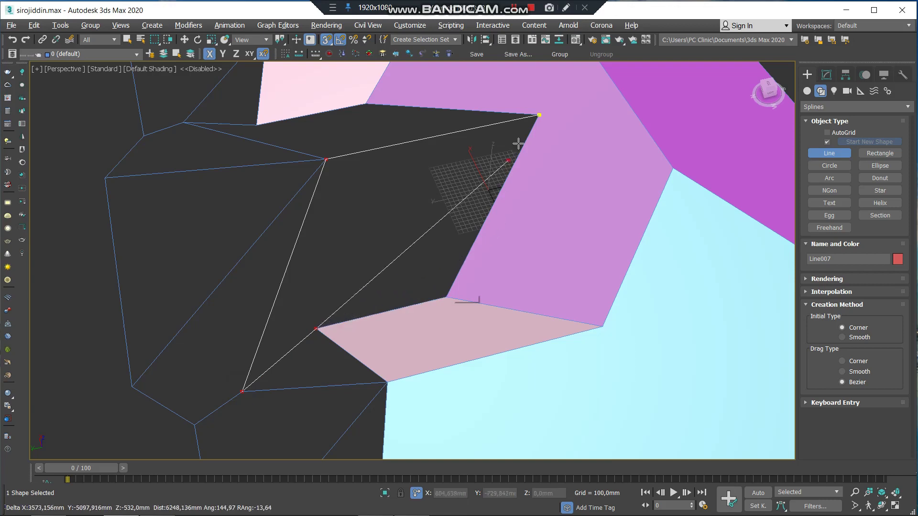
pyautogui.click(447, 298)
pyautogui.click(539, 117)
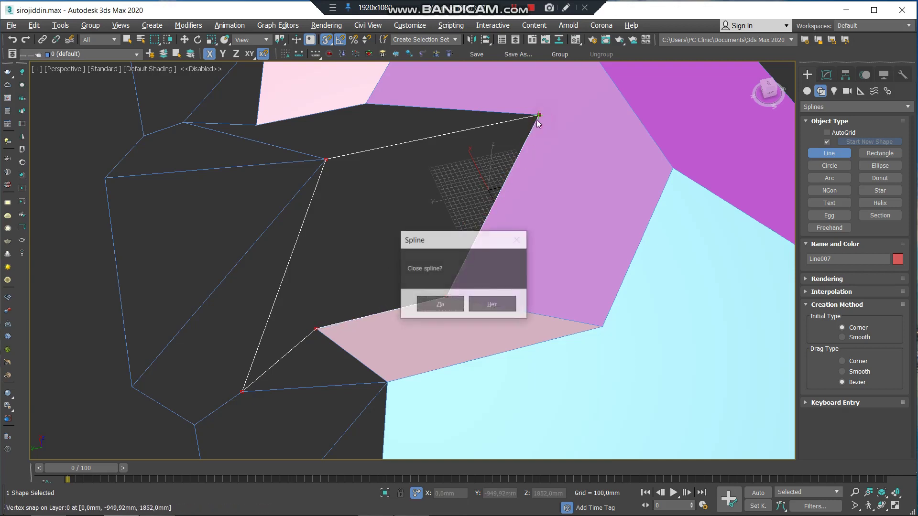
pyautogui.click(440, 305)
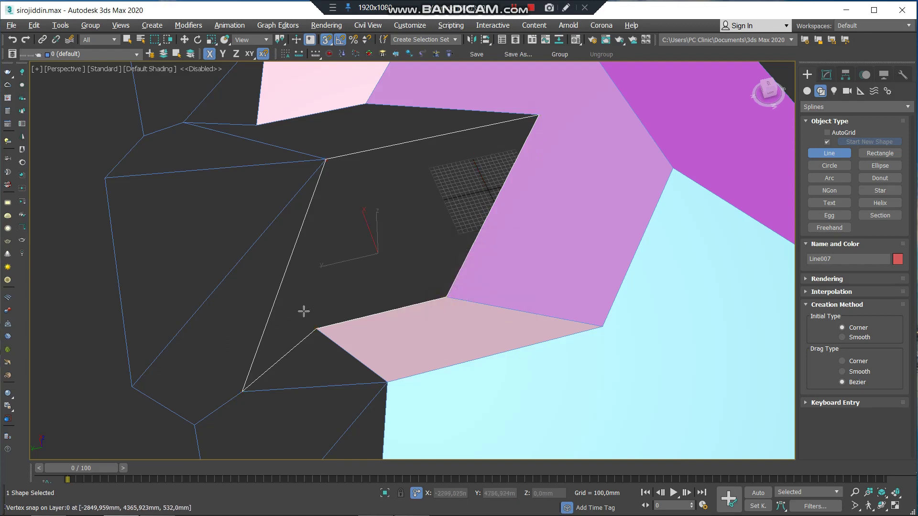
# Convert the closed Line007 outline into a flat red Editable Poly plane
pyautogui.press('w')
pyautogui.moveTo(290, 291)
pyautogui.keyDown('alt'); pyautogui.mouseDown(button='middle')
pyautogui.moveTo(222, 300)
pyautogui.moveTo(287, 260)
pyautogui.moveTo(369, 262)
pyautogui.moveTo(376, 237)
pyautogui.mouseUp(button='middle'); pyautogui.keyUp('alt')
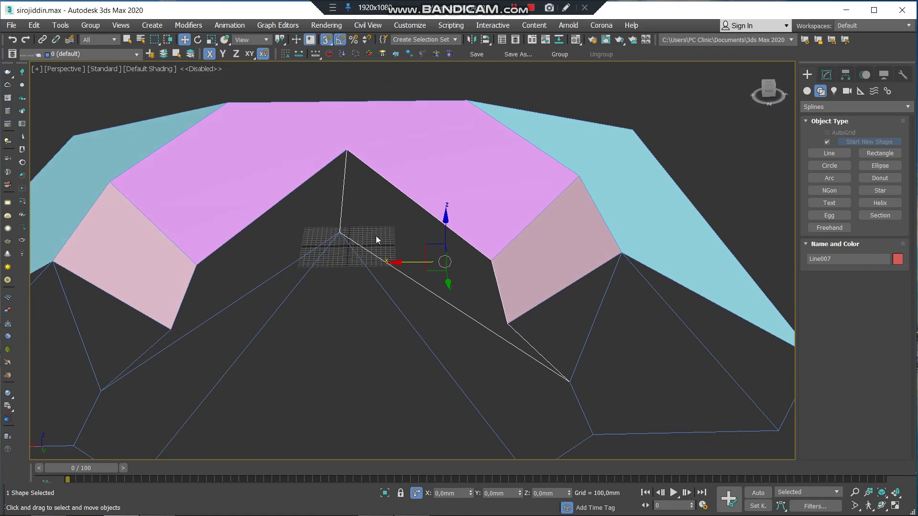
pyautogui.click(370, 54)
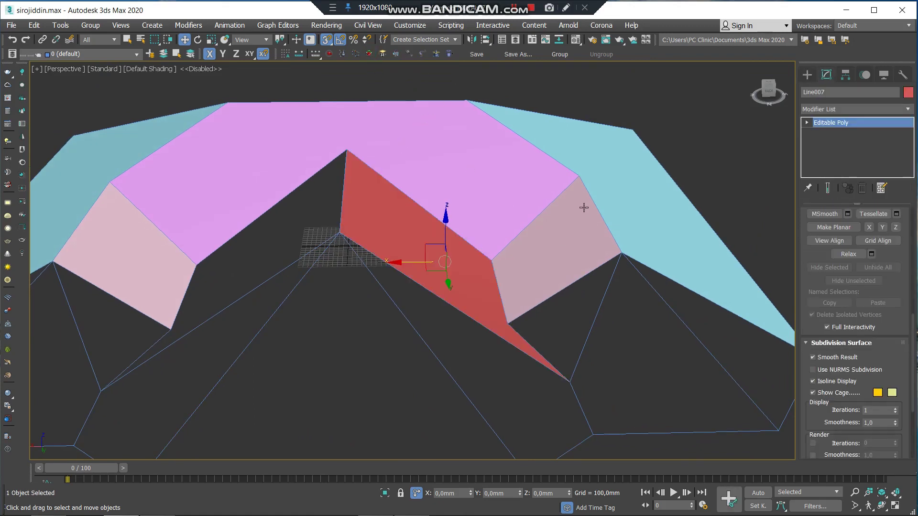
pyautogui.moveTo(516, 272)
pyautogui.keyDown('alt'); pyautogui.mouseDown(button='middle')
pyautogui.moveTo(594, 257)
pyautogui.moveTo(564, 242)
pyautogui.mouseUp(button='middle'); pyautogui.keyUp('alt')
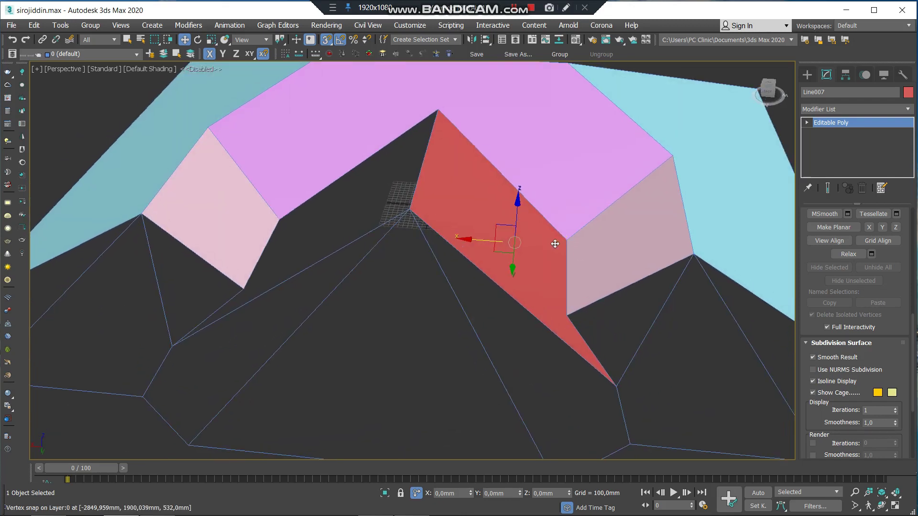
# Create a mirrored copy of the red plane
pyautogui.click(471, 39)
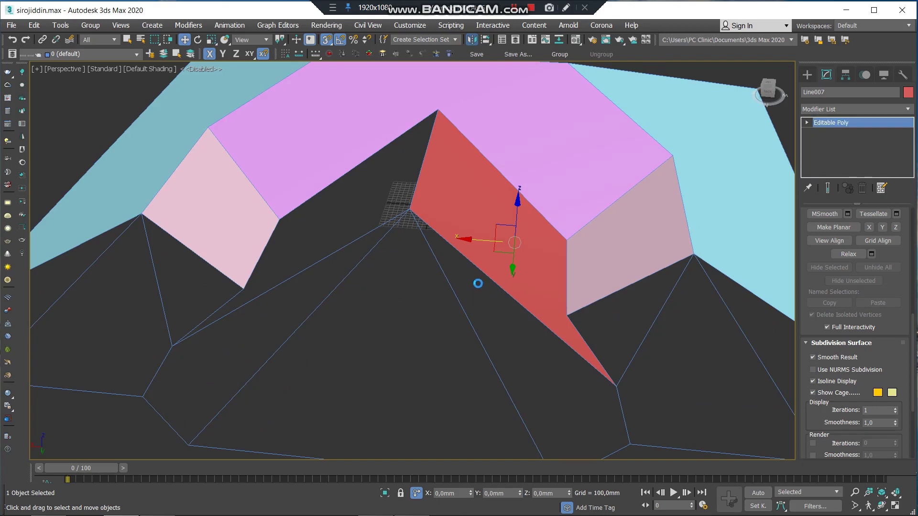
pyautogui.click(446, 289)
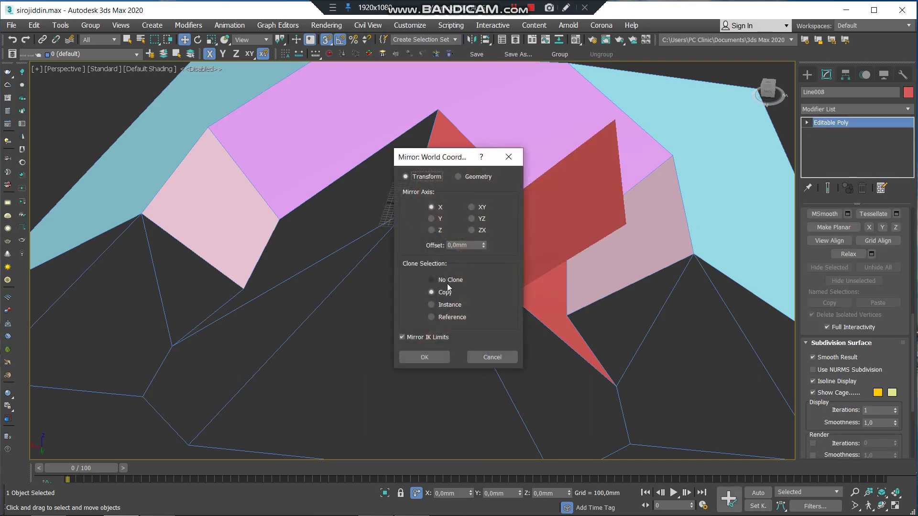
pyautogui.click(427, 359)
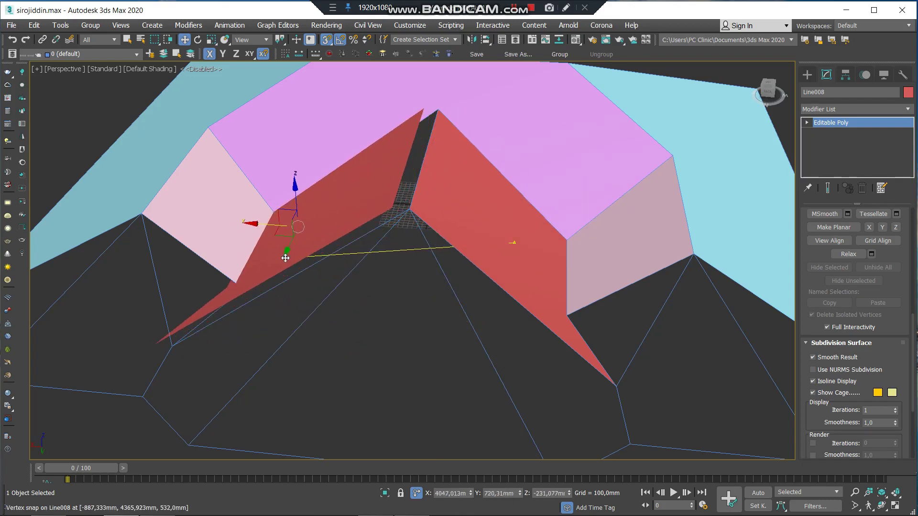
# Snap the red copy's corner onto the peak vertex on the opposite side, forming a ridge
pyautogui.moveTo(390, 253); pyautogui.dragTo(393, 201)
pyautogui.scroll(5, 393, 201)
pyautogui.scroll(-3, 395, 216)
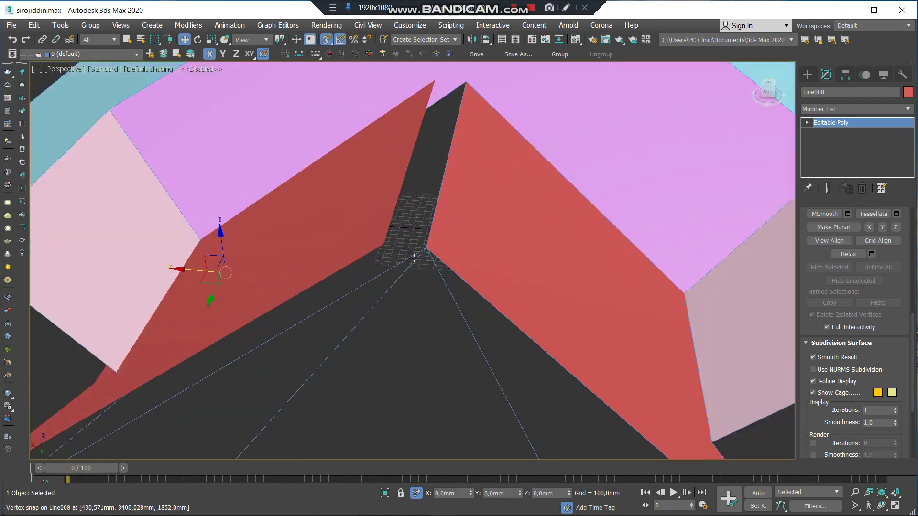
pyautogui.scroll(3, 420, 249)
pyautogui.moveTo(426, 257); pyautogui.dragTo(410, 244, button='middle')
pyautogui.scroll(-4, 408, 273)
pyautogui.scroll(-1, 372, 287)
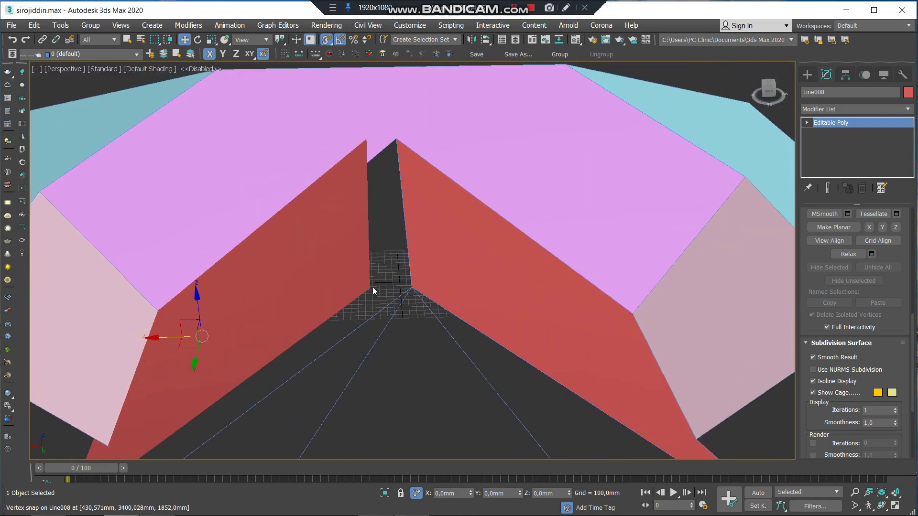
pyautogui.click(401, 282)
pyautogui.click(364, 284)
pyautogui.moveTo(367, 288); pyautogui.dragTo(403, 290)
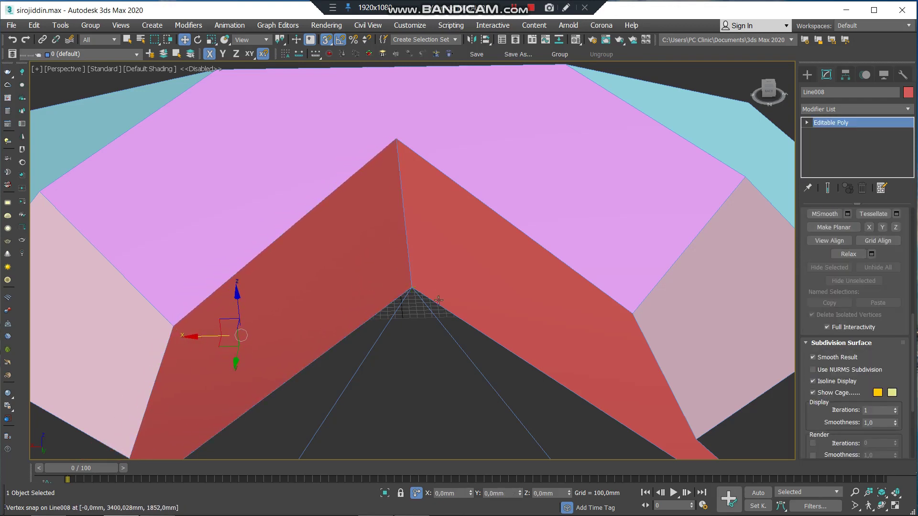
pyautogui.scroll(-3, 527, 311)
pyautogui.scroll(-1, 526, 311)
# Orbit and pan around the terrain to check the planes for gaps
pyautogui.moveTo(522, 357)
pyautogui.keyDown('alt'); pyautogui.mouseDown(button='middle')
pyautogui.moveTo(451, 359)
pyautogui.moveTo(442, 293)
pyautogui.moveTo(416, 267)
pyautogui.moveTo(484, 274)
pyautogui.moveTo(512, 267)
pyautogui.moveTo(421, 272)
pyautogui.moveTo(439, 277)
pyautogui.mouseUp(button='middle'); pyautogui.keyUp('alt')
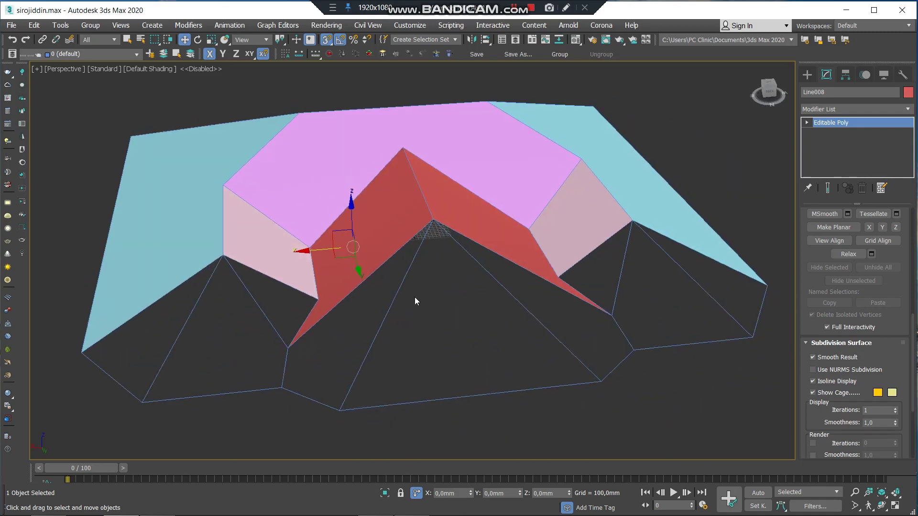
pyautogui.keyDown('alt'); pyautogui.moveTo(467, 268); pyautogui.dragTo(416, 273, button='middle'); pyautogui.keyUp('alt')
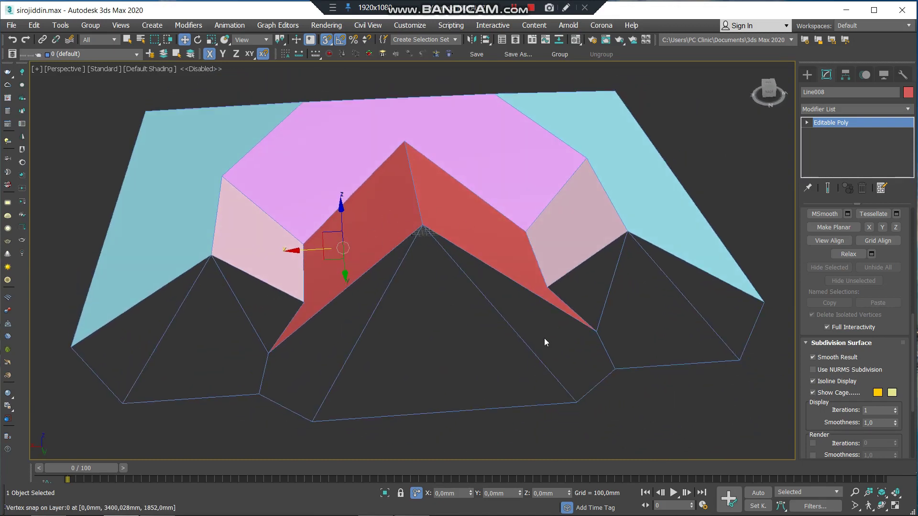
pyautogui.keyDown('alt'); pyautogui.moveTo(544, 249); pyautogui.dragTo(507, 241, button='middle'); pyautogui.keyUp('alt')
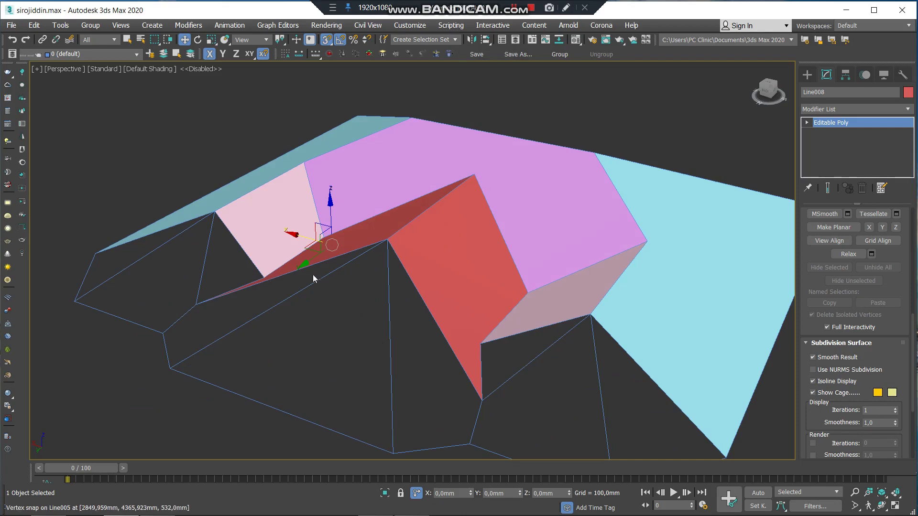
pyautogui.moveTo(407, 329)
pyautogui.keyDown('alt'); pyautogui.mouseDown(button='middle')
pyautogui.moveTo(361, 315)
pyautogui.moveTo(377, 318)
pyautogui.mouseUp(button='middle'); pyautogui.keyUp('alt')
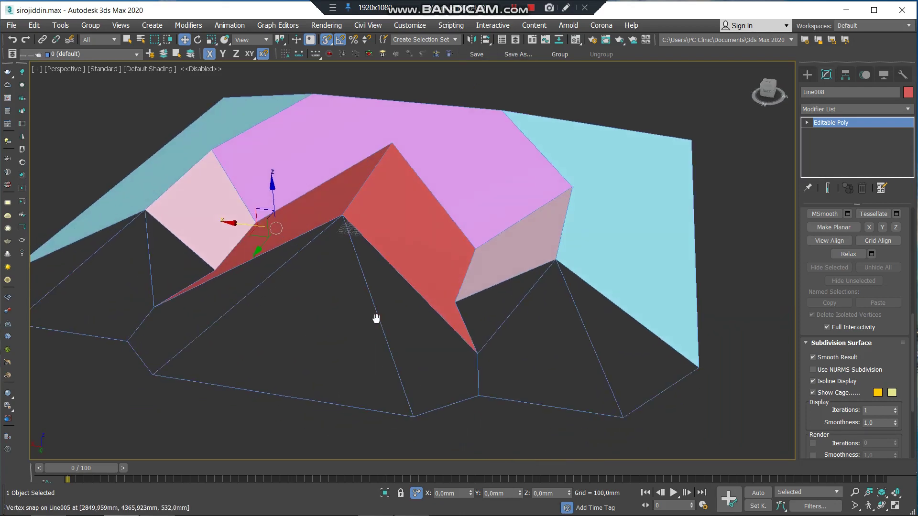
pyautogui.moveTo(473, 197)
pyautogui.mouseDown(button='middle')
pyautogui.moveTo(530, 127)
pyautogui.moveTo(412, 208)
pyautogui.moveTo(432, 190)
pyautogui.moveTo(558, 248)
pyautogui.moveTo(529, 229)
pyautogui.mouseUp(button='middle')
pyautogui.moveTo(470, 301)
pyautogui.keyDown('alt'); pyautogui.mouseDown(button='middle')
pyautogui.moveTo(581, 323)
pyautogui.moveTo(518, 328)
pyautogui.moveTo(486, 307)
pyautogui.moveTo(450, 318)
pyautogui.moveTo(459, 317)
pyautogui.moveTo(436, 311)
pyautogui.moveTo(490, 324)
pyautogui.moveTo(528, 365)
pyautogui.moveTo(487, 357)
pyautogui.mouseUp(button='middle'); pyautogui.keyUp('alt')
pyautogui.scroll(2, 555, 322)
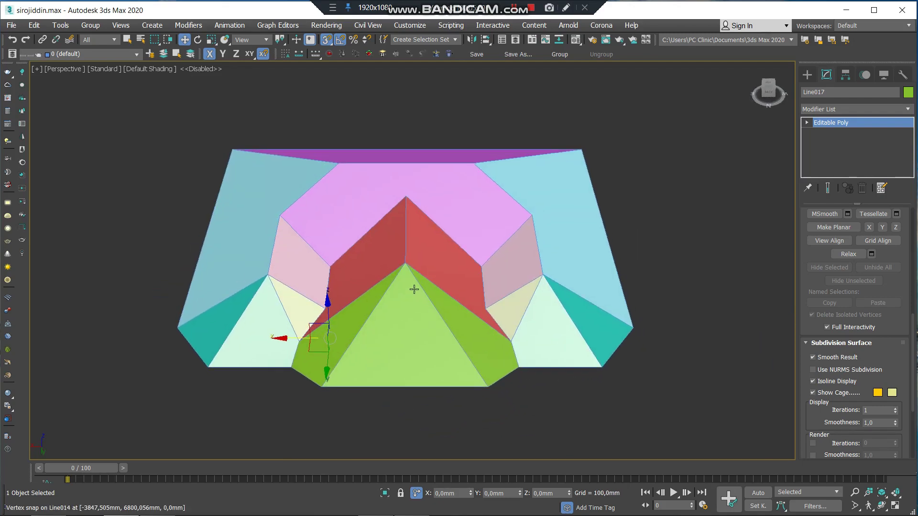
pyautogui.scroll(2, 414, 289)
pyautogui.moveTo(409, 286)
pyautogui.keyDown('alt'); pyautogui.mouseDown(button='middle')
pyautogui.moveTo(451, 281)
pyautogui.moveTo(438, 260)
pyautogui.moveTo(479, 242)
pyautogui.moveTo(414, 266)
pyautogui.mouseUp(button='middle'); pyautogui.keyUp('alt')
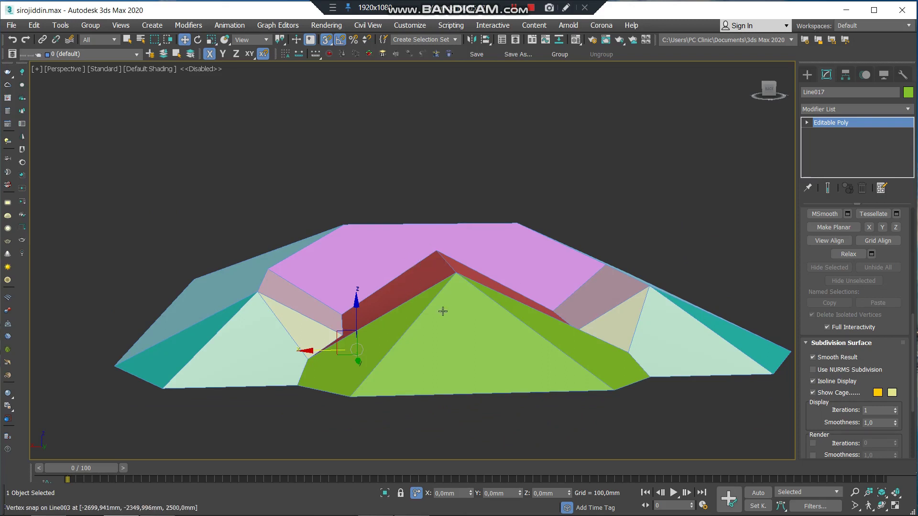
pyautogui.moveTo(492, 287)
pyautogui.mouseDown(button='middle')
pyautogui.moveTo(543, 266)
pyautogui.moveTo(550, 279)
pyautogui.mouseUp(button='middle')
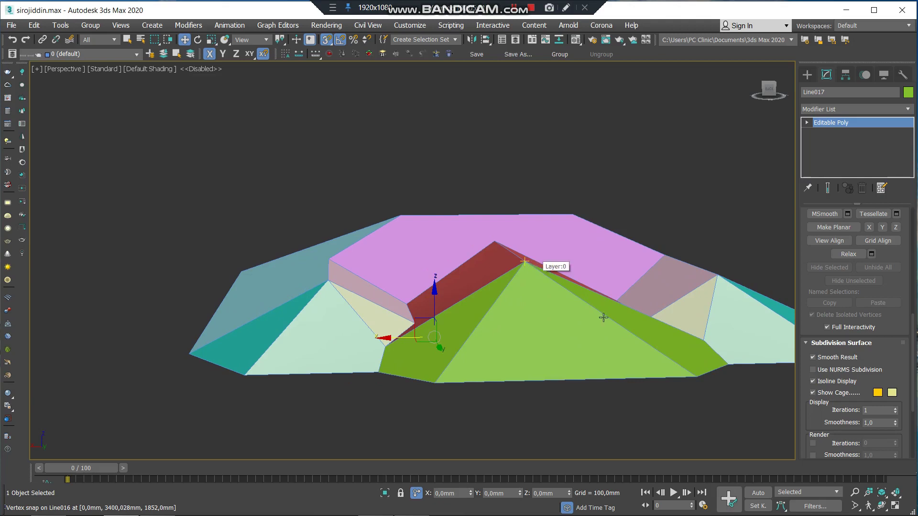
pyautogui.keyDown('alt'); pyautogui.moveTo(614, 308); pyautogui.dragTo(504, 301, button='middle'); pyautogui.keyUp('alt')
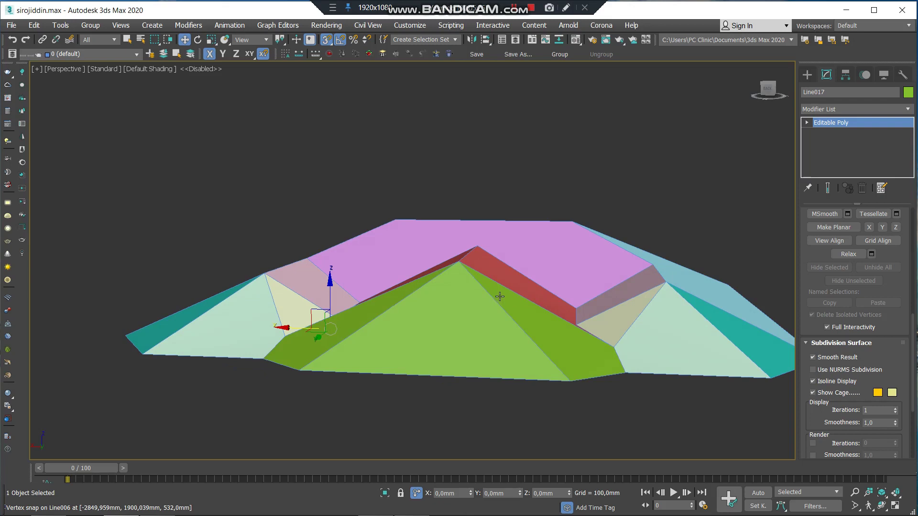
pyautogui.keyDown('alt'); pyautogui.moveTo(574, 327); pyautogui.dragTo(573, 330, button='middle'); pyautogui.keyUp('alt')
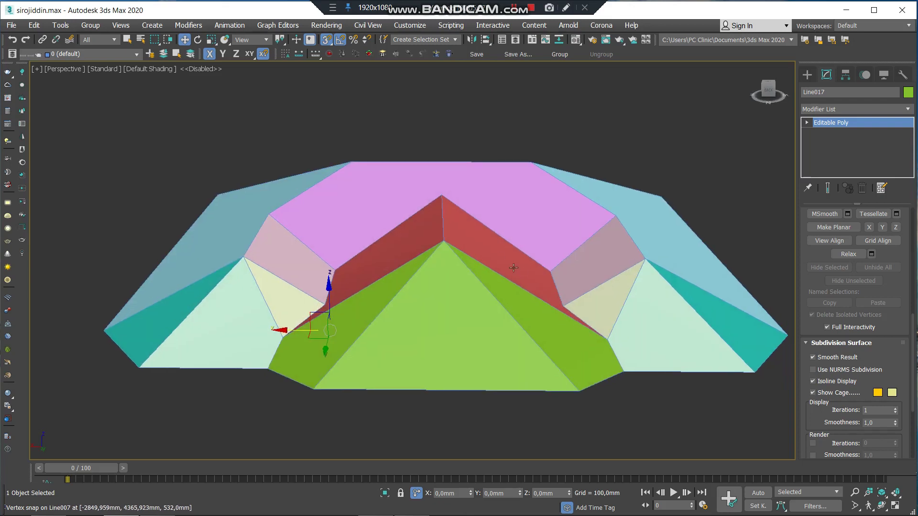
pyautogui.scroll(2, 482, 213)
pyautogui.scroll(-3, 513, 234)
pyautogui.moveTo(512, 236)
pyautogui.keyDown('alt'); pyautogui.mouseDown(button='middle')
pyautogui.moveTo(472, 215)
pyautogui.moveTo(467, 222)
pyautogui.mouseUp(button='middle'); pyautogui.keyUp('alt')
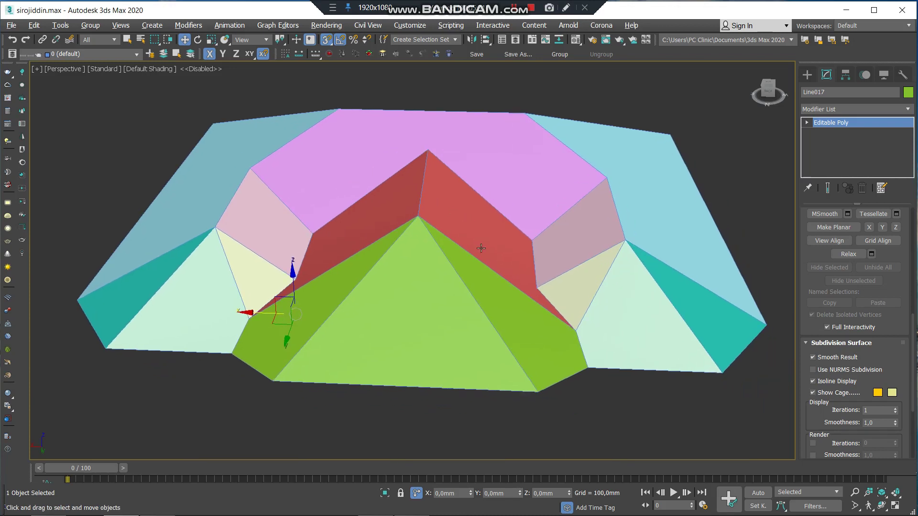
pyautogui.scroll(1, 481, 248)
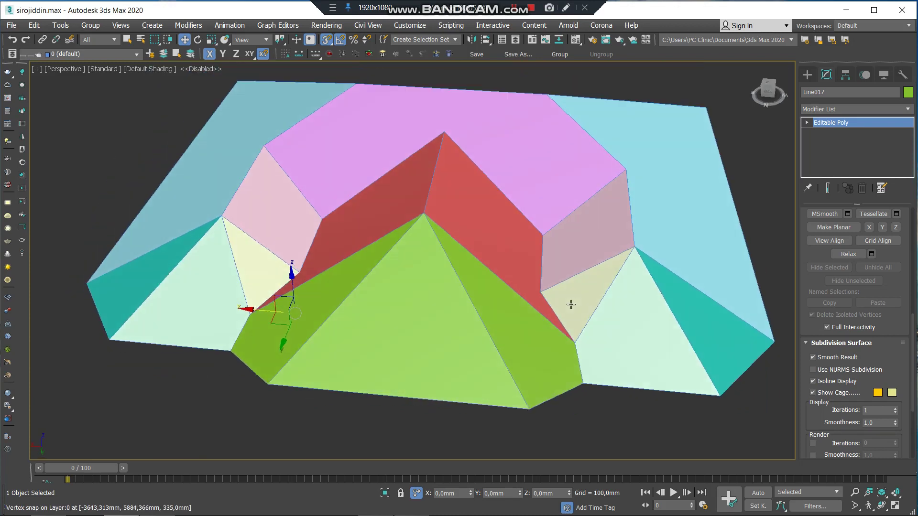
pyautogui.scroll(-1, 582, 316)
pyautogui.moveTo(594, 316)
pyautogui.keyDown('alt'); pyautogui.mouseDown(button='middle')
pyautogui.moveTo(572, 293)
pyautogui.moveTo(531, 329)
pyautogui.mouseUp(button='middle'); pyautogui.keyUp('alt')
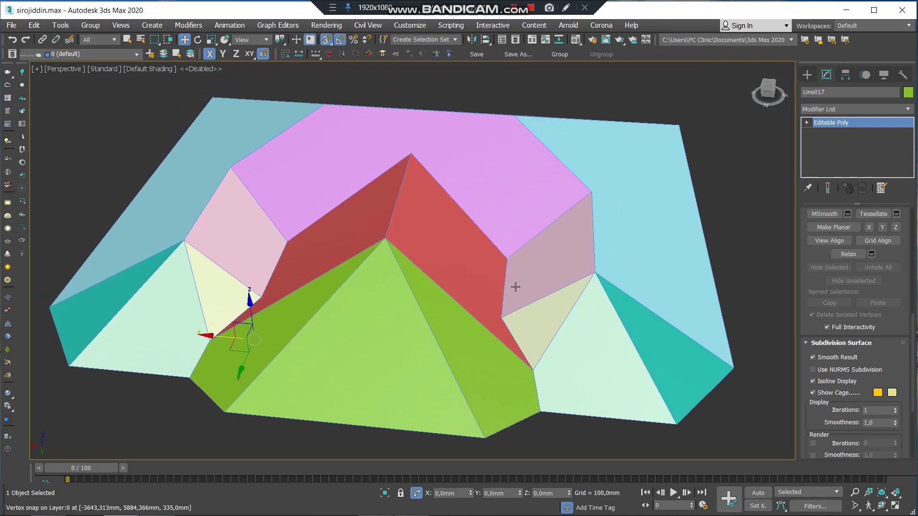
pyautogui.keyDown('alt'); pyautogui.moveTo(516, 287); pyautogui.dragTo(563, 193, button='middle'); pyautogui.keyUp('alt')
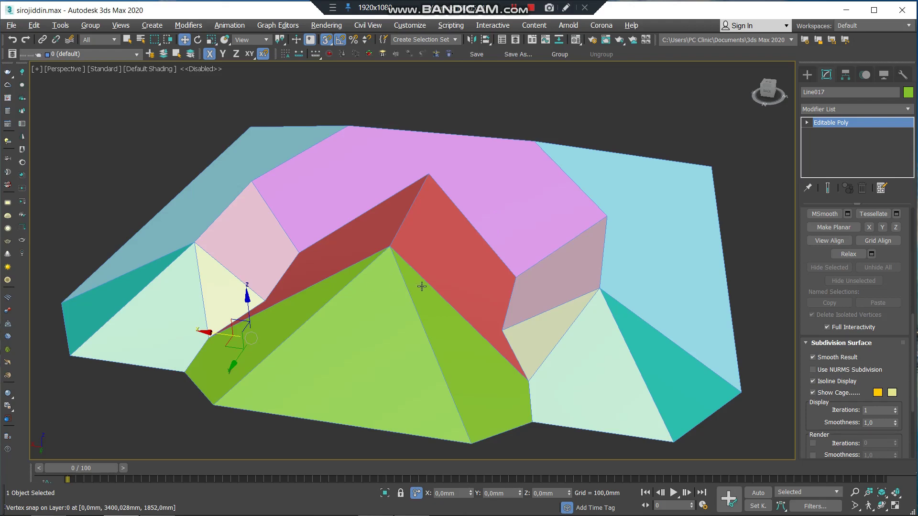
pyautogui.moveTo(443, 285); pyautogui.dragTo(468, 292, button='middle')
pyautogui.moveTo(508, 290); pyautogui.dragTo(505, 282, button='middle')
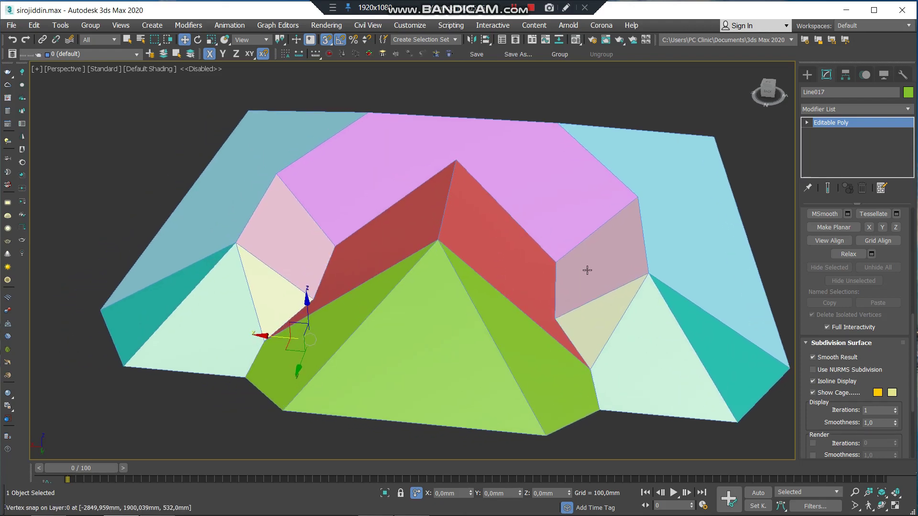
pyautogui.moveTo(573, 271)
pyautogui.keyDown('alt'); pyautogui.mouseDown(button='middle')
pyautogui.moveTo(488, 235)
pyautogui.moveTo(482, 242)
pyautogui.mouseUp(button='middle'); pyautogui.keyUp('alt')
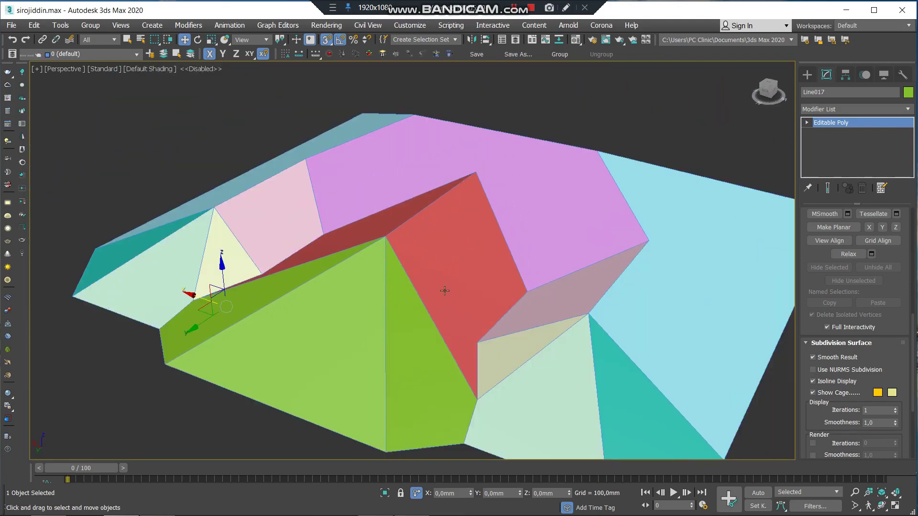
pyautogui.keyDown('alt'); pyautogui.moveTo(521, 261); pyautogui.dragTo(425, 245, button='middle'); pyautogui.keyUp('alt')
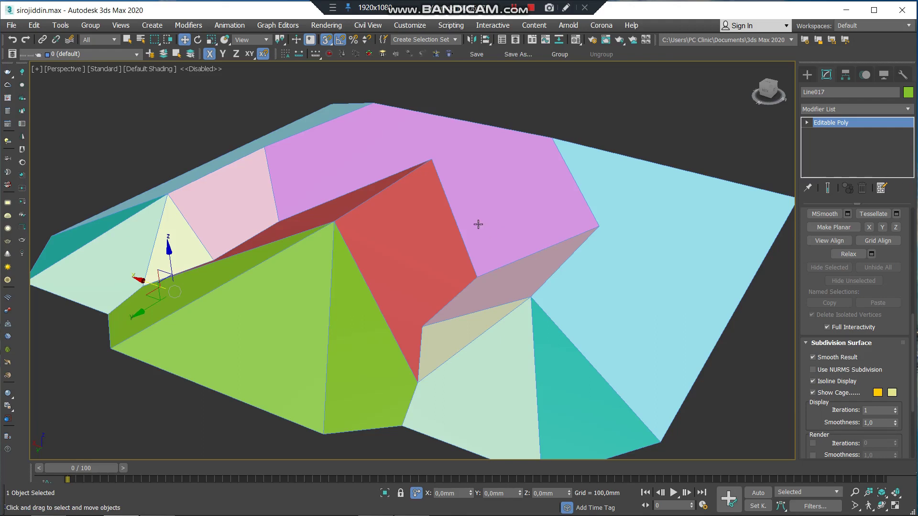
pyautogui.scroll(-2, 478, 224)
pyautogui.moveTo(479, 225)
pyautogui.keyDown('alt'); pyautogui.mouseDown(button='middle')
pyautogui.moveTo(480, 258)
pyautogui.moveTo(529, 270)
pyautogui.moveTo(534, 291)
pyautogui.moveTo(515, 296)
pyautogui.mouseUp(button='middle'); pyautogui.keyUp('alt')
pyautogui.scroll(3, 480, 261)
pyautogui.scroll(-2, 521, 297)
pyautogui.scroll(2, 525, 301)
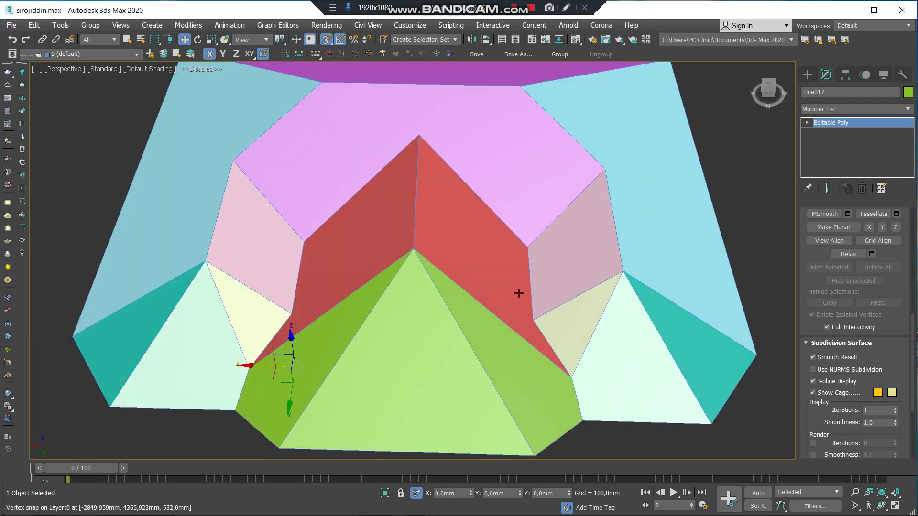
pyautogui.moveTo(517, 289)
pyautogui.keyDown('alt'); pyautogui.mouseDown(button='middle')
pyautogui.moveTo(512, 301)
pyautogui.moveTo(464, 266)
pyautogui.moveTo(328, 215)
pyautogui.moveTo(518, 279)
pyautogui.moveTo(484, 210)
pyautogui.moveTo(584, 274)
pyautogui.moveTo(508, 262)
pyautogui.moveTo(375, 270)
pyautogui.moveTo(460, 258)
pyautogui.moveTo(580, 273)
pyautogui.mouseUp(button='middle'); pyautogui.keyUp('alt')
pyautogui.scroll(-2, 564, 270)
pyautogui.scroll(-4, 564, 268)
pyautogui.scroll(-4, 563, 264)
pyautogui.scroll(-2, 562, 264)
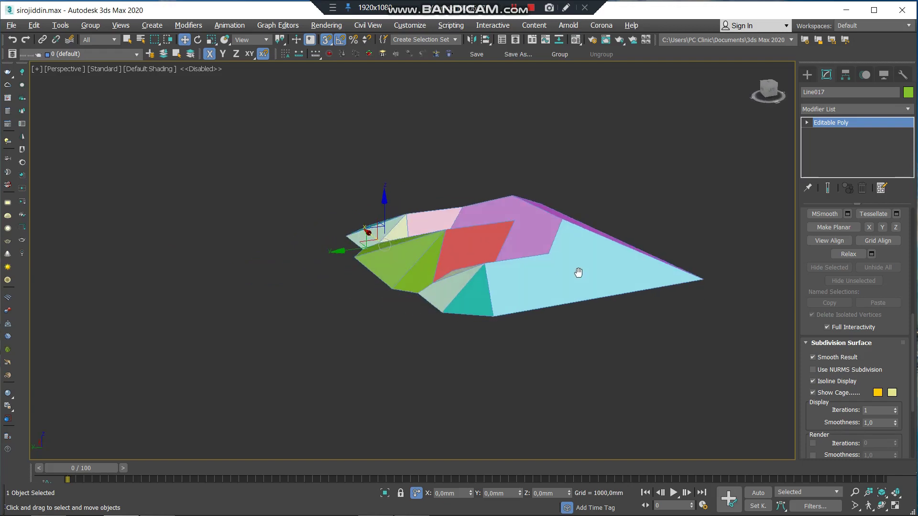
pyautogui.scroll(5, 532, 266)
pyautogui.moveTo(492, 293)
pyautogui.keyDown('alt'); pyautogui.mouseDown(button='middle')
pyautogui.moveTo(529, 293)
pyautogui.moveTo(533, 318)
pyautogui.moveTo(464, 291)
pyautogui.moveTo(483, 291)
pyautogui.moveTo(518, 348)
pyautogui.moveTo(494, 342)
pyautogui.mouseUp(button='middle'); pyautogui.keyUp('alt')
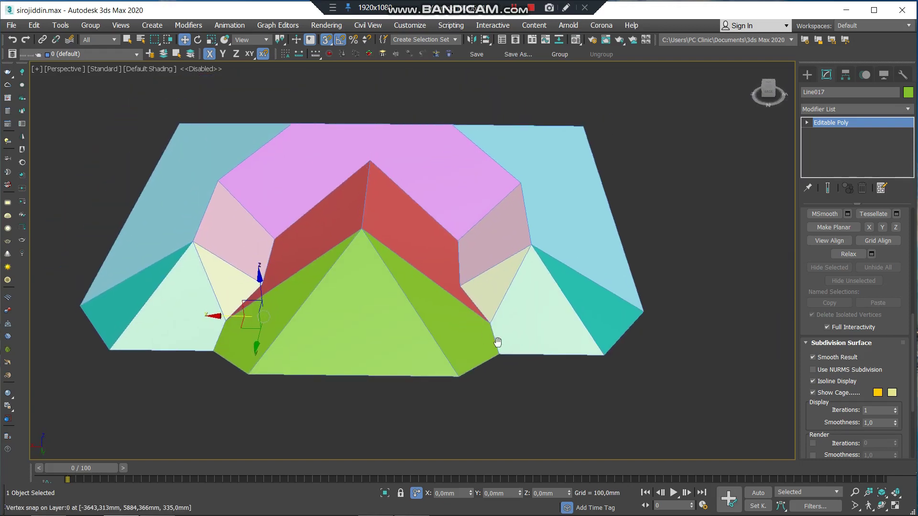
pyautogui.scroll(-3, 417, 286)
pyautogui.scroll(1, 483, 294)
pyautogui.scroll(2, 472, 286)
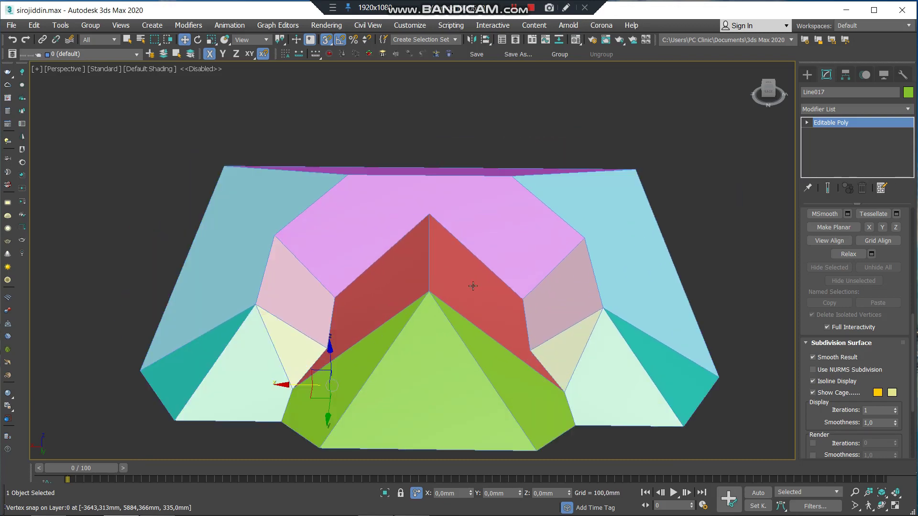
pyautogui.moveTo(443, 288)
pyautogui.keyDown('alt'); pyautogui.mouseDown(button='middle')
pyautogui.moveTo(426, 279)
pyautogui.moveTo(426, 260)
pyautogui.moveTo(433, 270)
pyautogui.mouseUp(button='middle'); pyautogui.keyUp('alt')
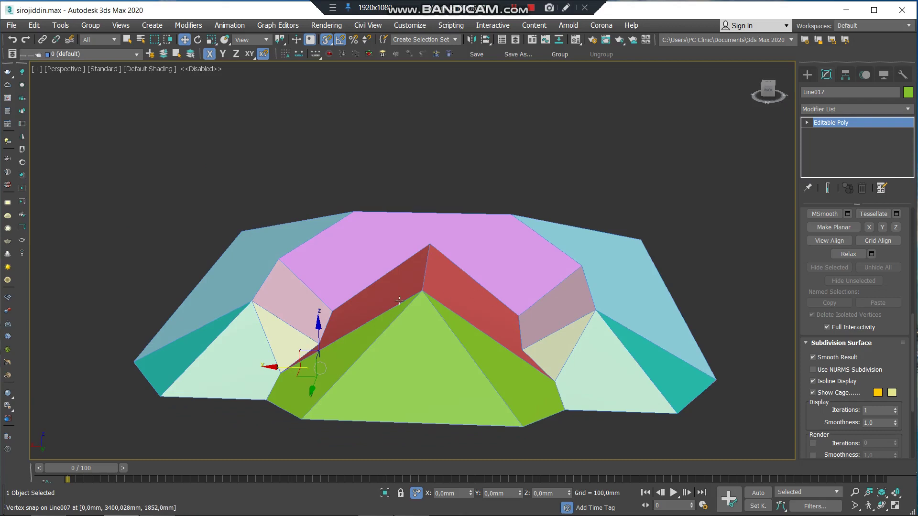
pyautogui.moveTo(481, 324)
pyautogui.keyDown('alt'); pyautogui.mouseDown(button='middle')
pyautogui.moveTo(454, 303)
pyautogui.moveTo(410, 295)
pyautogui.moveTo(387, 264)
pyautogui.mouseUp(button='middle'); pyautogui.keyUp('alt')
pyautogui.scroll(2, 421, 304)
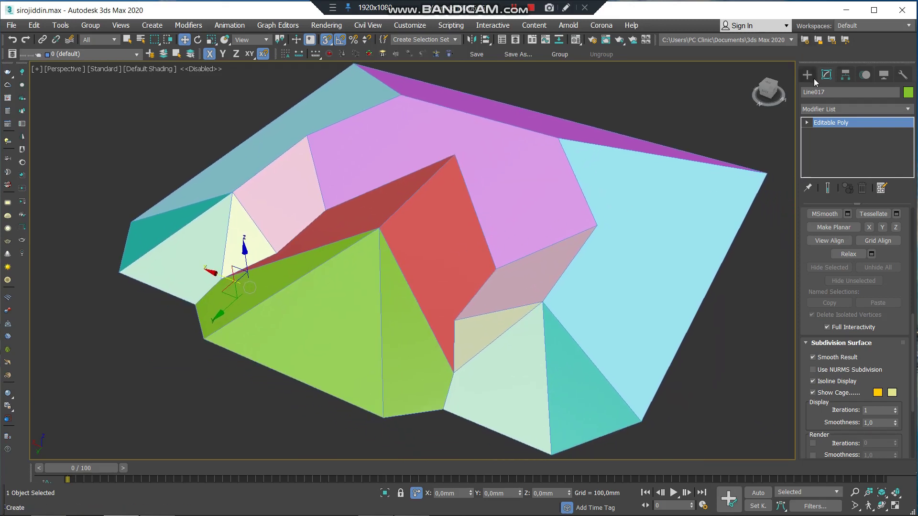
# Draw red arrows down the pink upper, red, small pink, light-blue and tan faces
pyautogui.click(566, 7)
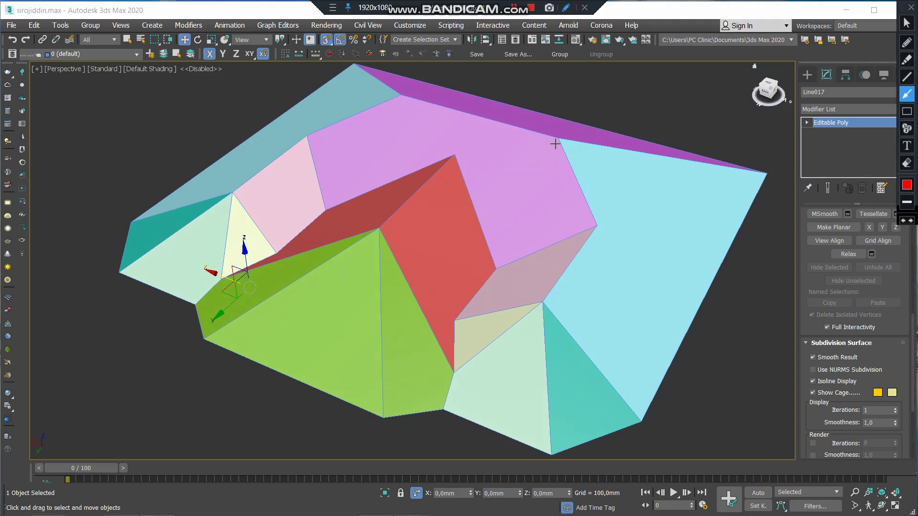
pyautogui.moveTo(553, 145); pyautogui.dragTo(500, 255)
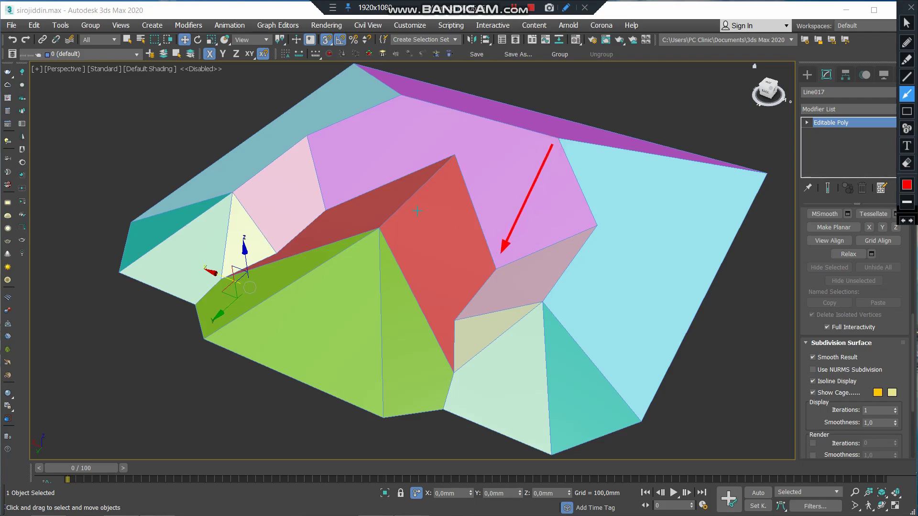
pyautogui.moveTo(418, 198); pyautogui.dragTo(456, 302)
pyautogui.moveTo(569, 260); pyautogui.dragTo(486, 287)
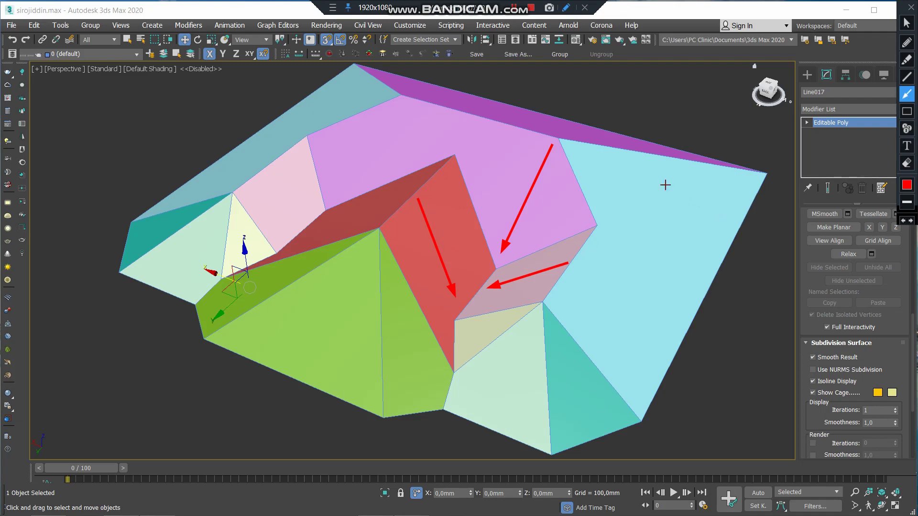
pyautogui.moveTo(580, 154); pyautogui.dragTo(717, 257)
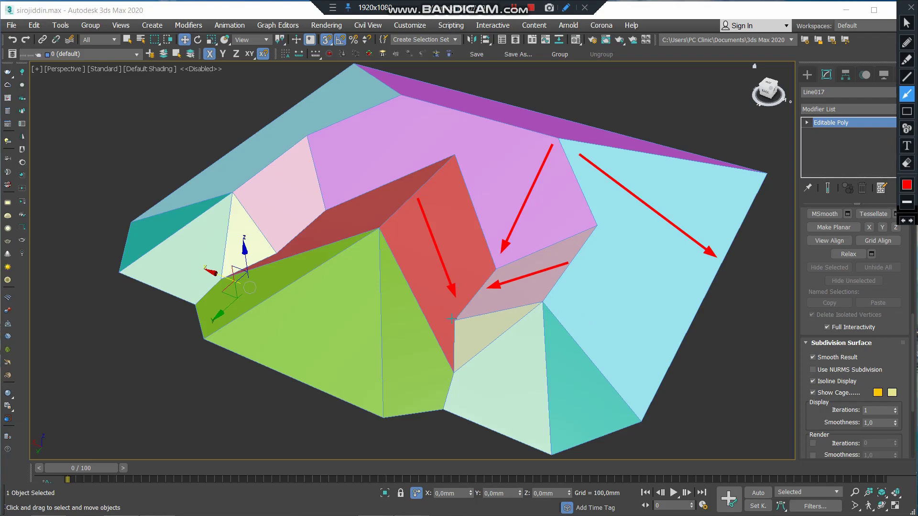
pyautogui.moveTo(526, 309); pyautogui.dragTo(459, 342)
# Draw red arrows down the valley, pale-green, teal, right light-blue and green faces
pyautogui.moveTo(488, 276); pyautogui.dragTo(449, 320)
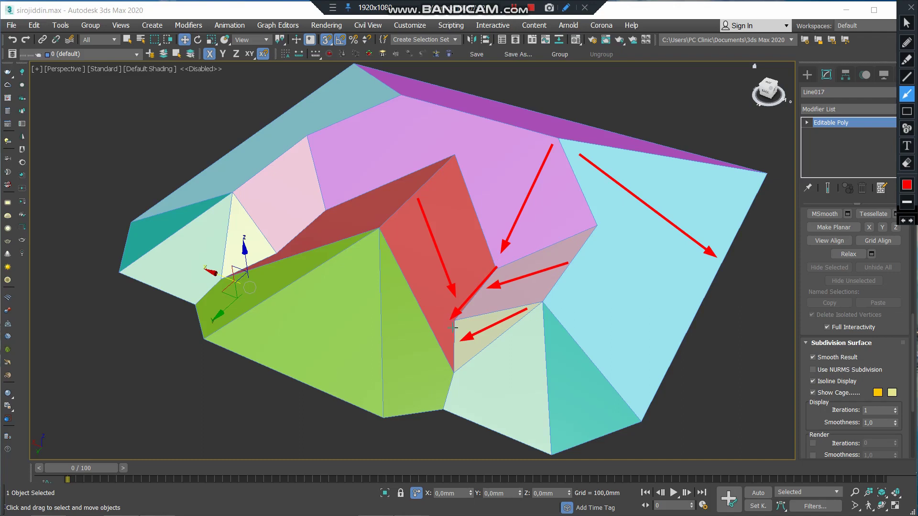
pyautogui.moveTo(451, 321); pyautogui.dragTo(454, 373)
pyautogui.moveTo(457, 374); pyautogui.dragTo(445, 412)
pyautogui.moveTo(534, 325); pyautogui.dragTo(488, 424)
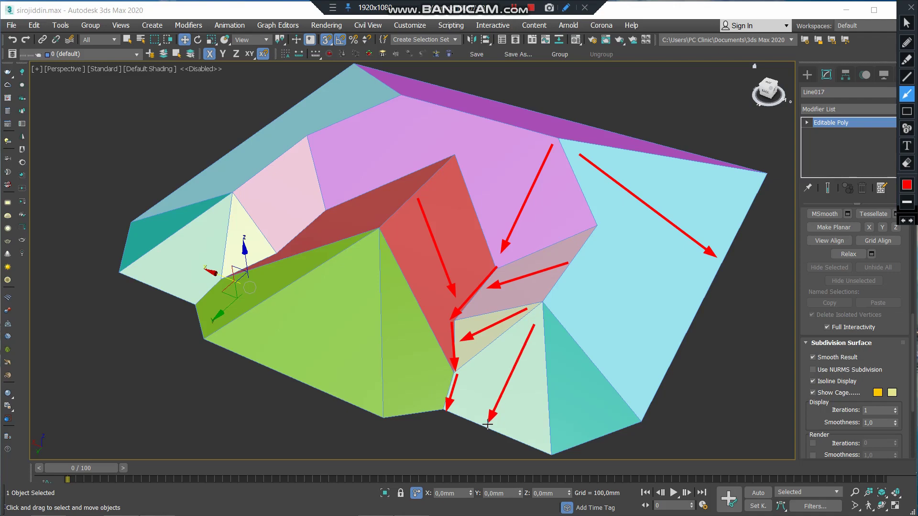
pyautogui.moveTo(558, 334); pyautogui.dragTo(594, 423)
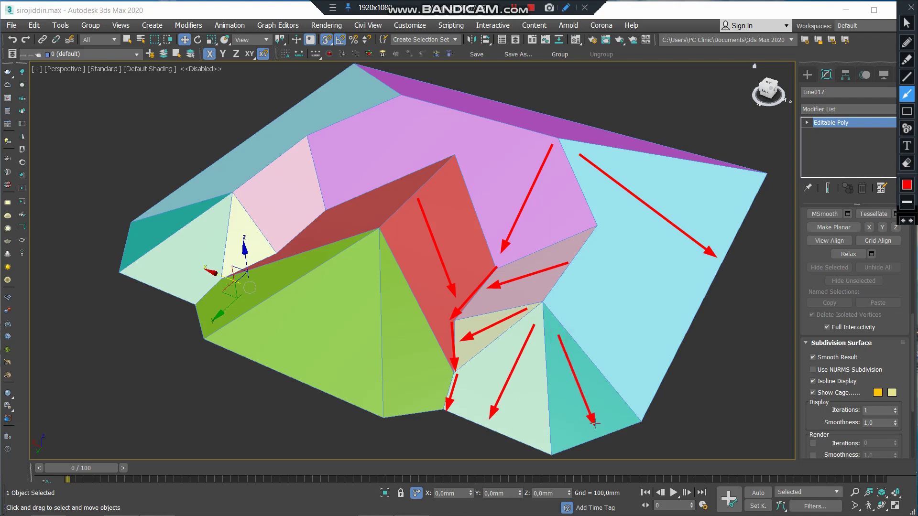
pyautogui.moveTo(582, 308); pyautogui.dragTo(659, 374)
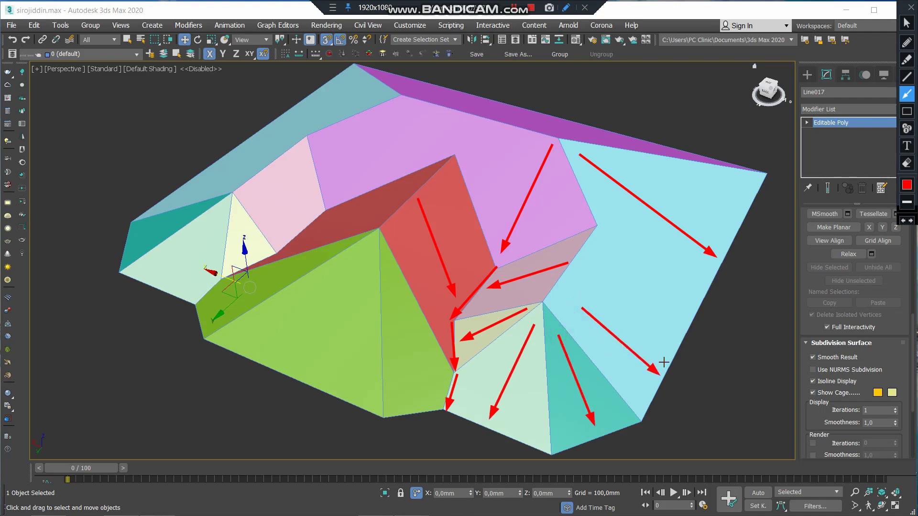
pyautogui.moveTo(386, 264); pyautogui.dragTo(420, 404)
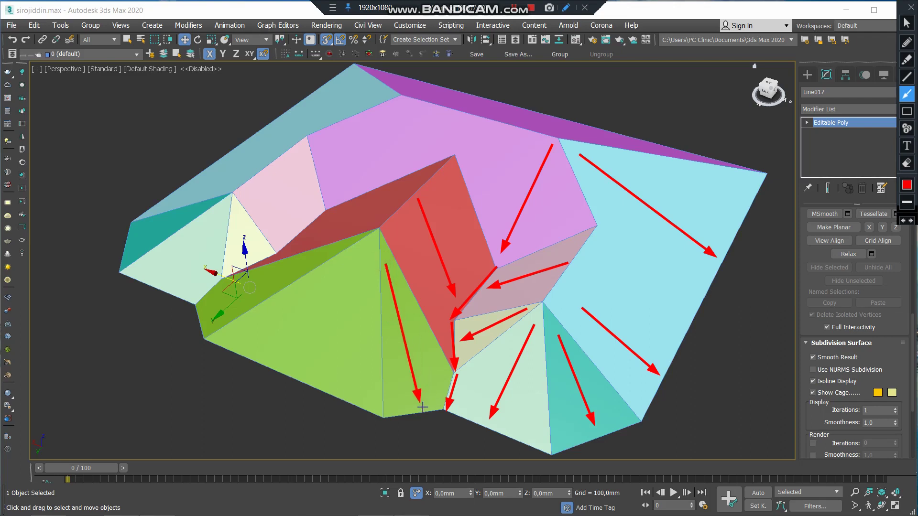
# Draw red arrows across the green face, dark-red face and pink upper slope
pyautogui.moveTo(356, 270)
pyautogui.mouseDown()
pyautogui.moveTo(312, 378)
pyautogui.moveTo(300, 371)
pyautogui.mouseUp()
pyautogui.moveTo(345, 245); pyautogui.dragTo(203, 307)
pyautogui.moveTo(400, 197); pyautogui.dragTo(314, 227)
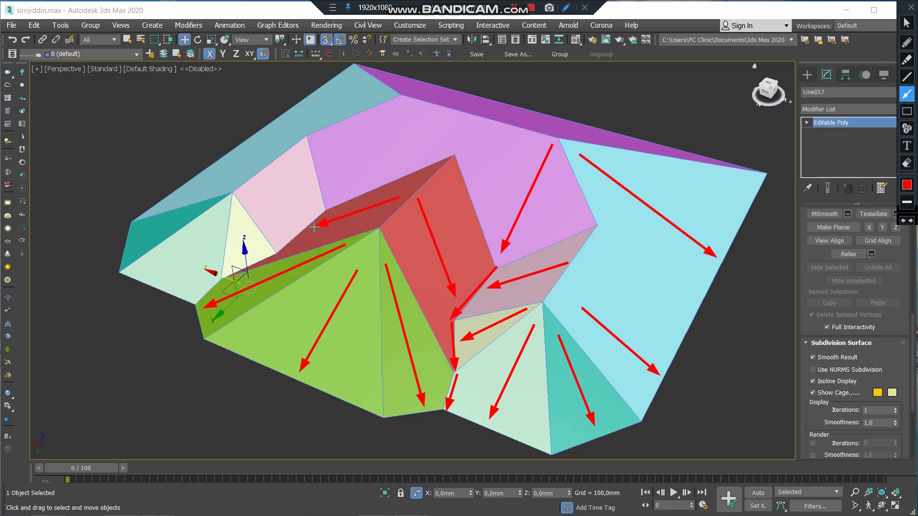
pyautogui.moveTo(405, 113); pyautogui.dragTo(340, 189)
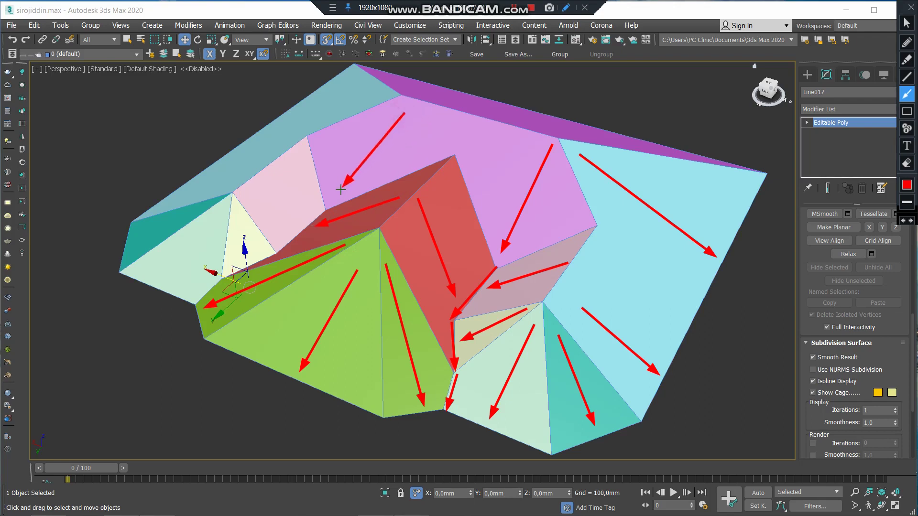
pyautogui.moveTo(270, 165); pyautogui.dragTo(296, 225)
# Draw red arrows on the pale-yellow, left pink, teal and dark-red left faces
pyautogui.moveTo(238, 205); pyautogui.dragTo(254, 258)
pyautogui.moveTo(221, 209); pyautogui.dragTo(224, 198)
pyautogui.moveTo(210, 229)
pyautogui.mouseDown()
pyautogui.moveTo(171, 285)
pyautogui.moveTo(171, 277)
pyautogui.mouseUp()
pyautogui.moveTo(208, 201); pyautogui.dragTo(139, 234)
pyautogui.moveTo(325, 207); pyautogui.dragTo(192, 304)
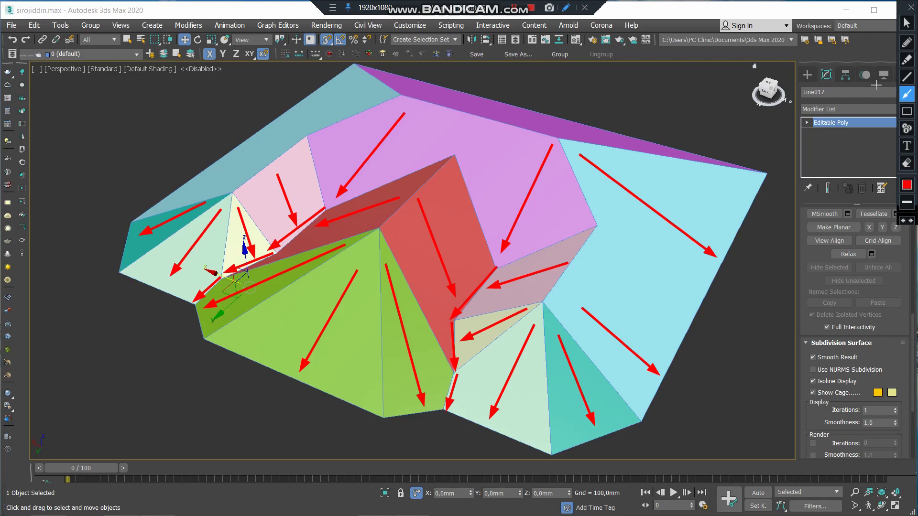
# Exit Bandicam screen drawing to clear the arrows, then orbit and zoom around the terrain
pyautogui.click(911, 9)
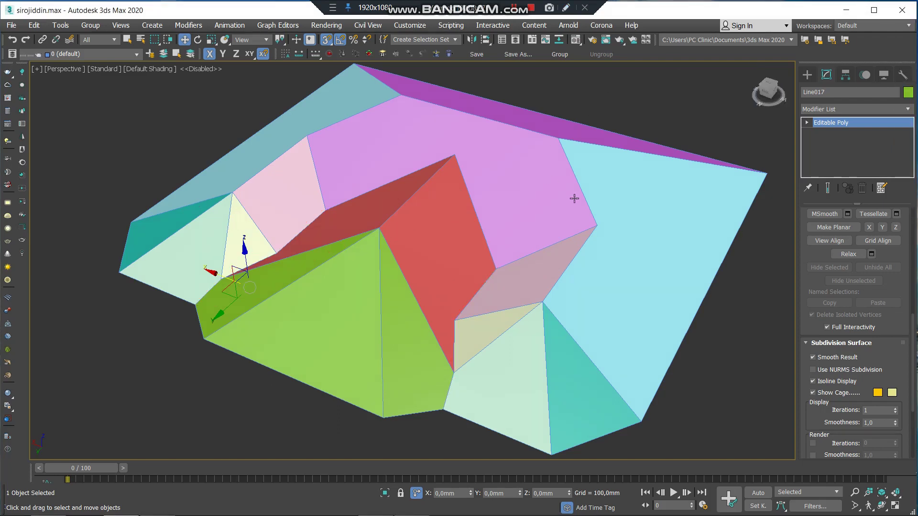
pyautogui.moveTo(392, 298)
pyautogui.keyDown('alt'); pyautogui.mouseDown(button='middle')
pyautogui.moveTo(588, 344)
pyautogui.moveTo(500, 353)
pyautogui.moveTo(521, 346)
pyautogui.moveTo(488, 348)
pyautogui.moveTo(404, 303)
pyautogui.mouseUp(button='middle'); pyautogui.keyUp('alt')
pyautogui.scroll(3, 404, 303)
pyautogui.moveTo(499, 317)
pyautogui.keyDown('alt'); pyautogui.mouseDown(button='middle')
pyautogui.moveTo(428, 311)
pyautogui.moveTo(467, 312)
pyautogui.mouseUp(button='middle'); pyautogui.keyUp('alt')
pyautogui.scroll(-3, 436, 320)
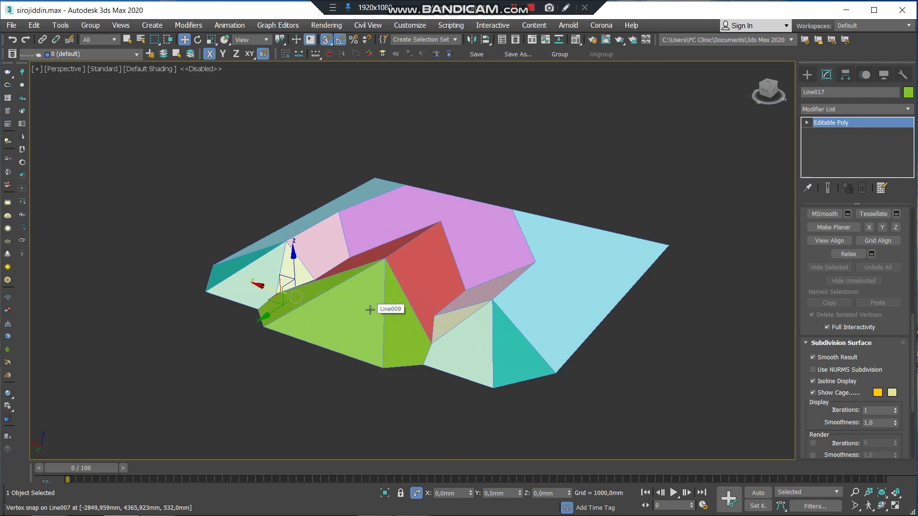
pyautogui.scroll(2, 375, 304)
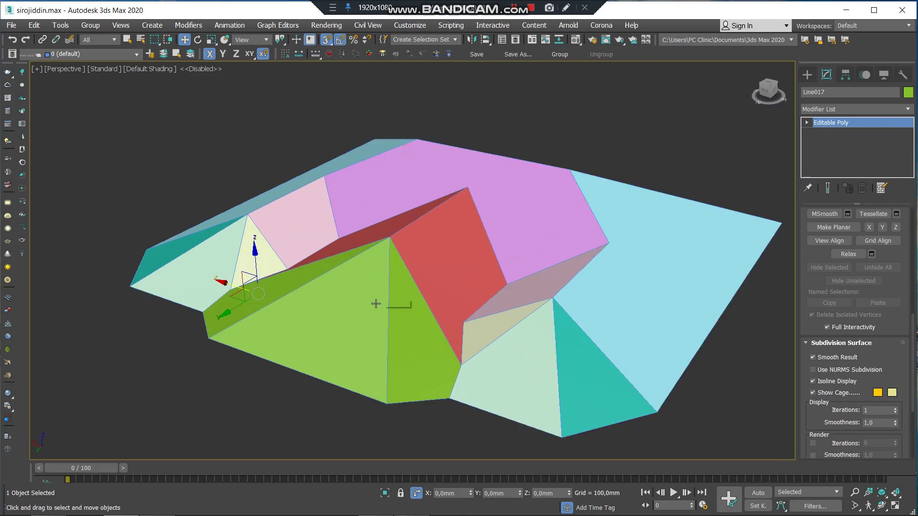
pyautogui.moveTo(435, 316)
pyautogui.keyDown('alt'); pyautogui.mouseDown(button='middle')
pyautogui.moveTo(385, 311)
pyautogui.moveTo(461, 317)
pyautogui.moveTo(434, 287)
pyautogui.moveTo(407, 277)
pyautogui.mouseUp(button='middle'); pyautogui.keyUp('alt')
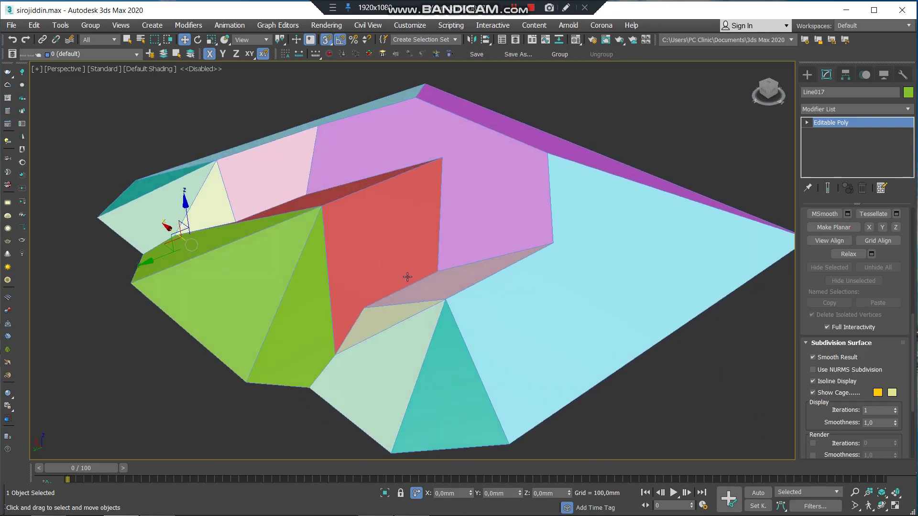